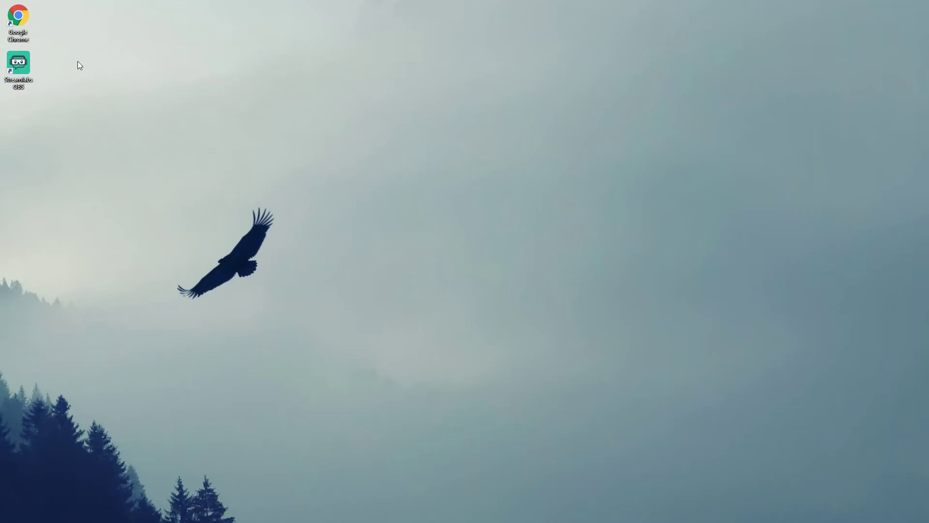
- Visit streamlabs.com in the web browser, then close the browser
double_click(25, 17)
type("streamlabs.com/dashboard#/twitch")
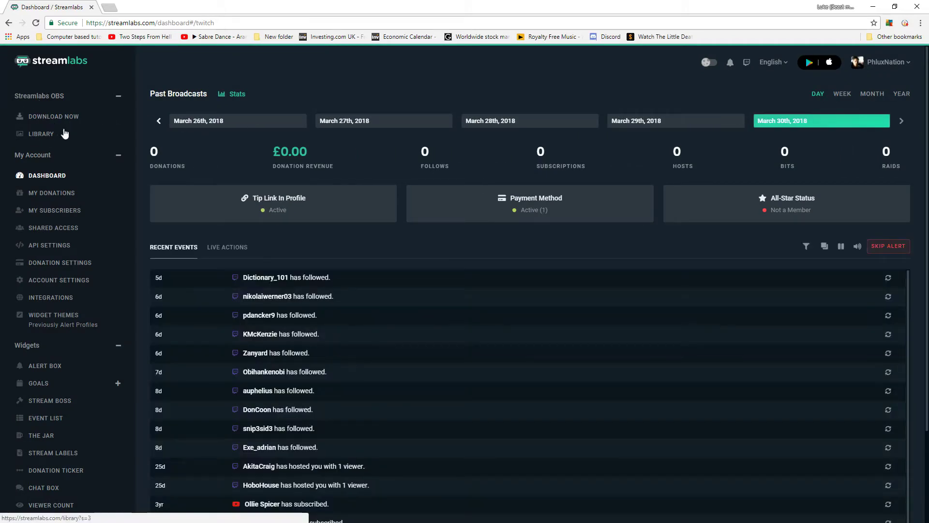
left_click(922, 11)
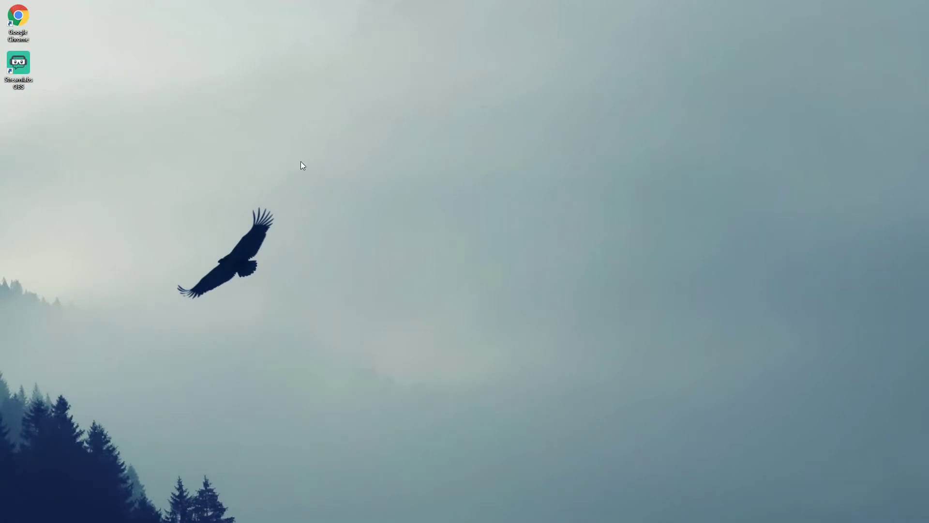
- Launch Streamlabs OBS and highlight the CPU usage and FPS readings in the status bar
double_click(26, 69)
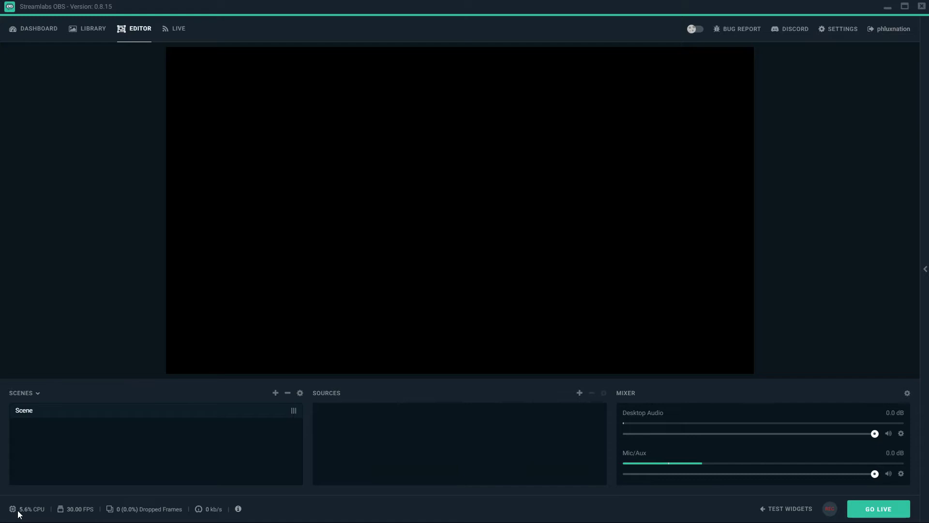
left_click_drag(18, 513, 40, 512)
left_click(46, 518)
left_click_drag(67, 509, 76, 509)
- Open Settings, look over the General page, and keep Twitch as the streaming service
left_click(840, 31)
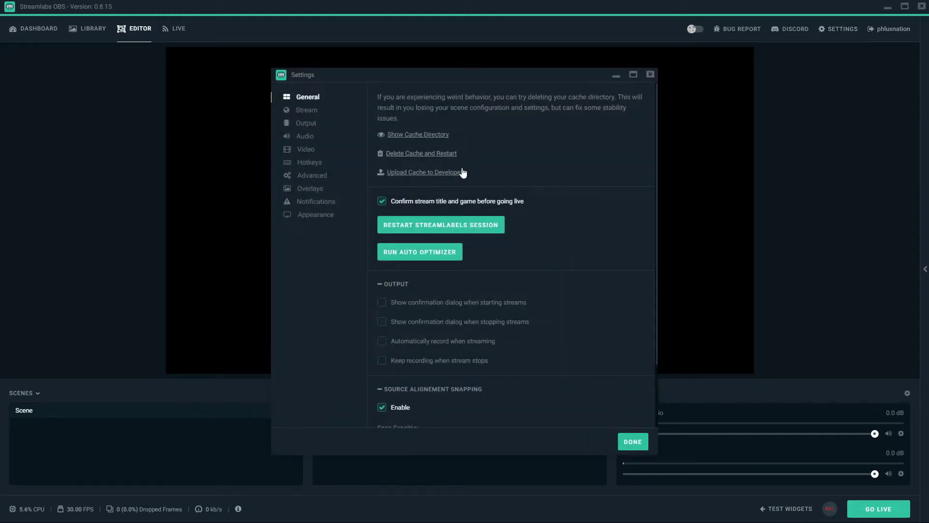
scroll(496, 262, "down", 3)
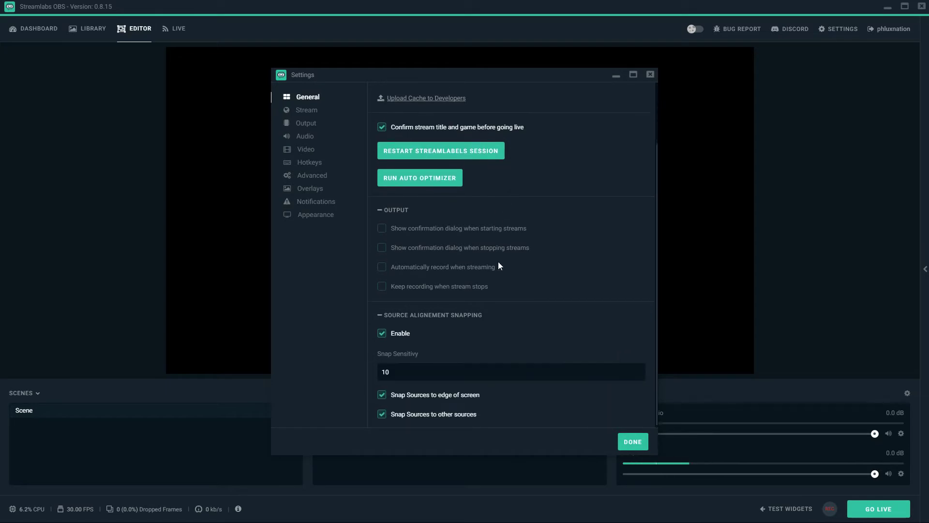
scroll(499, 266, "up", 4)
left_click(307, 110)
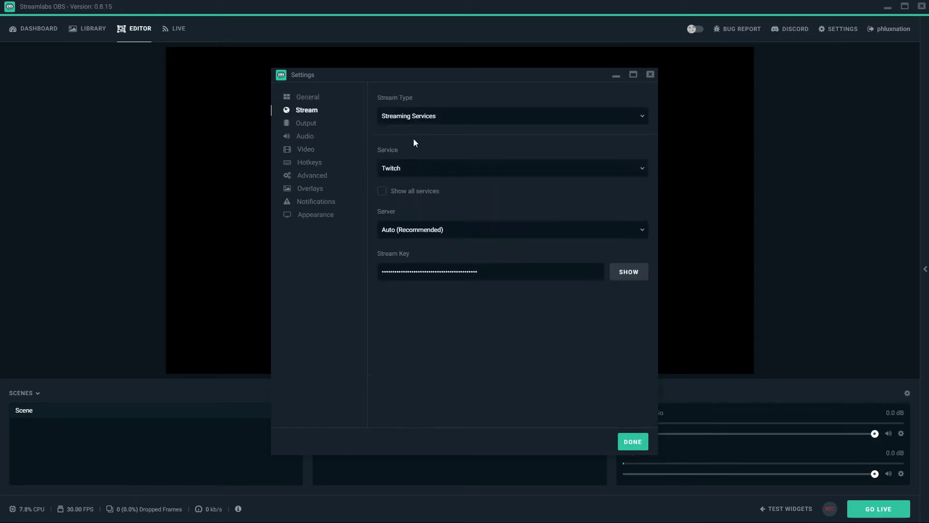
left_click(418, 171)
left_click(419, 186)
- On the Output page, try NVENC, then return to Software (x264) with Advanced Encoder Settings on
left_click(313, 127)
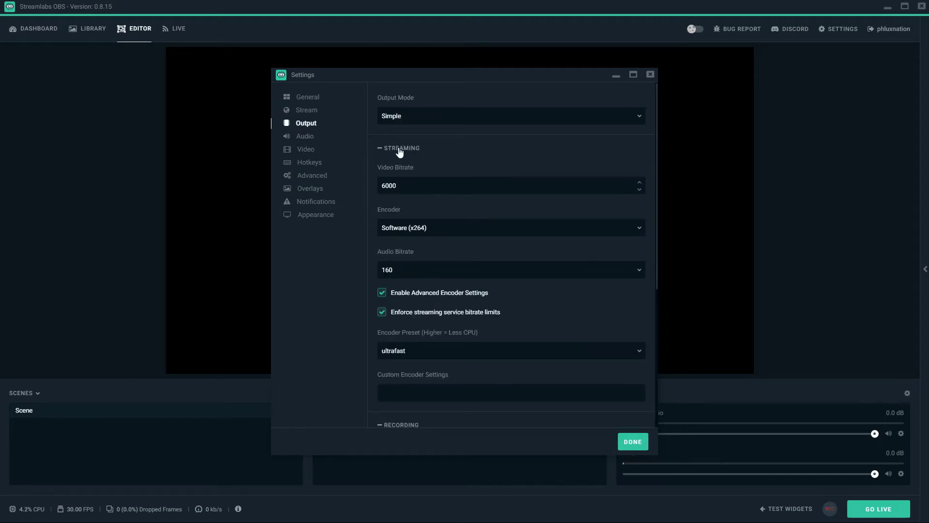
left_click(449, 229)
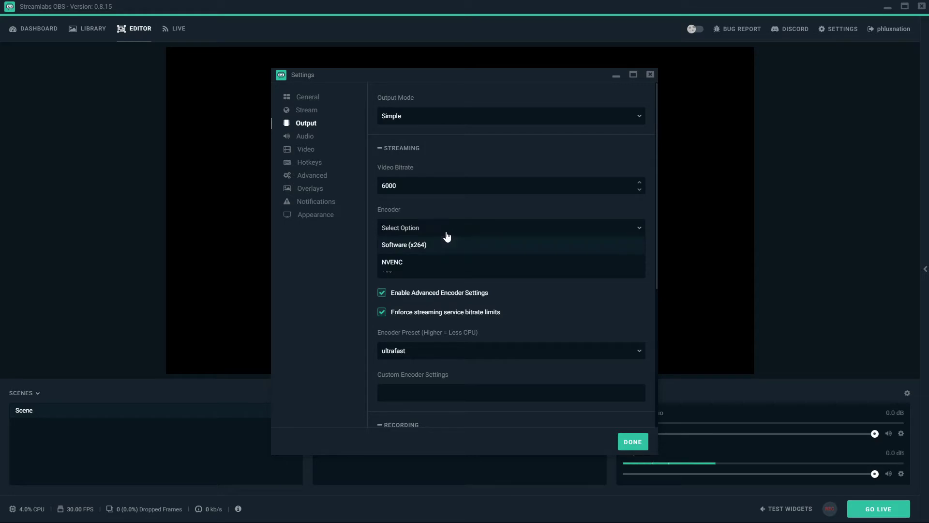
left_click(416, 262)
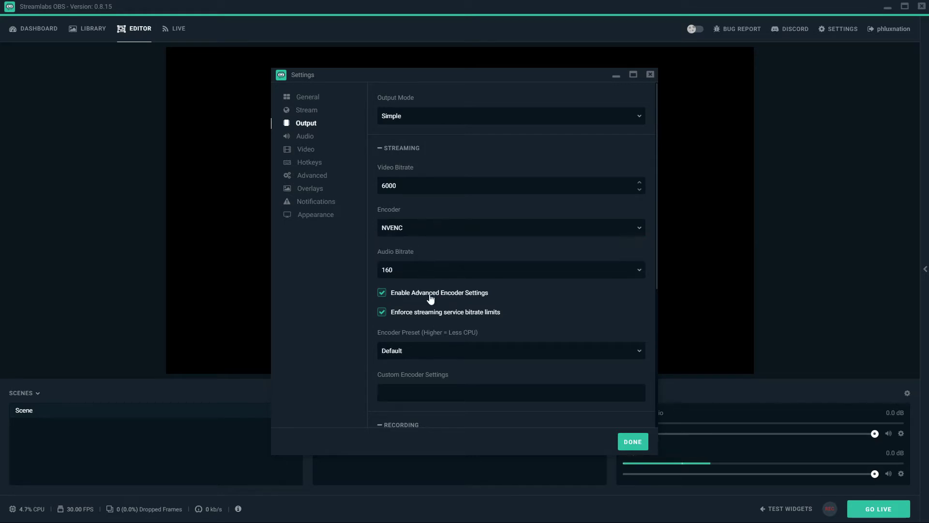
left_click(383, 294)
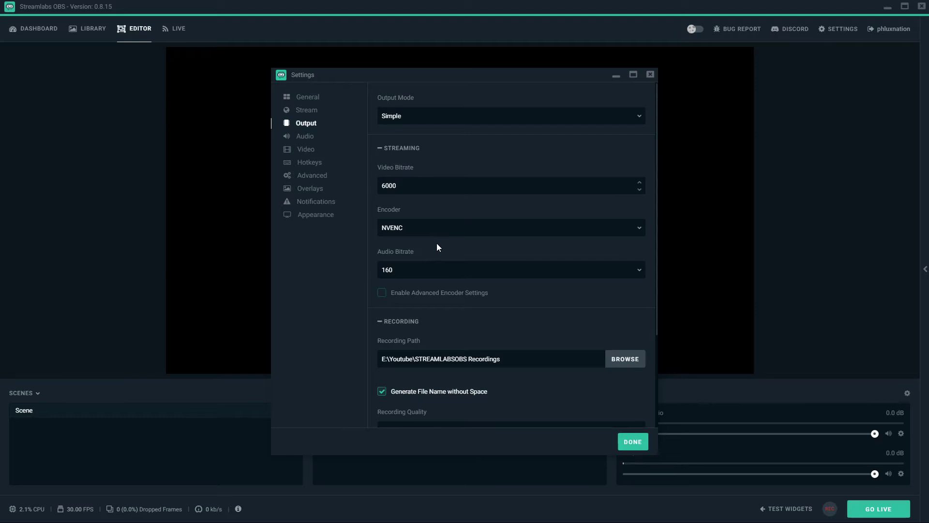
left_click(420, 230)
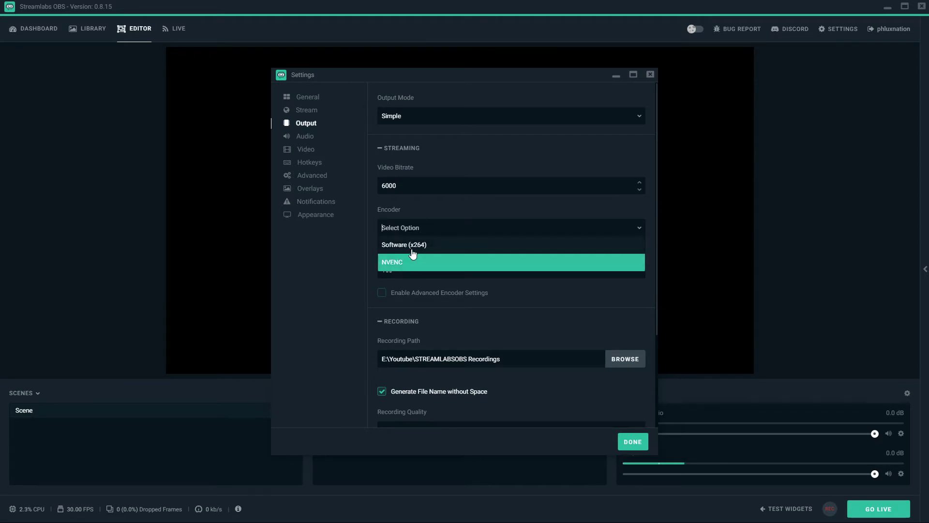
left_click(410, 246)
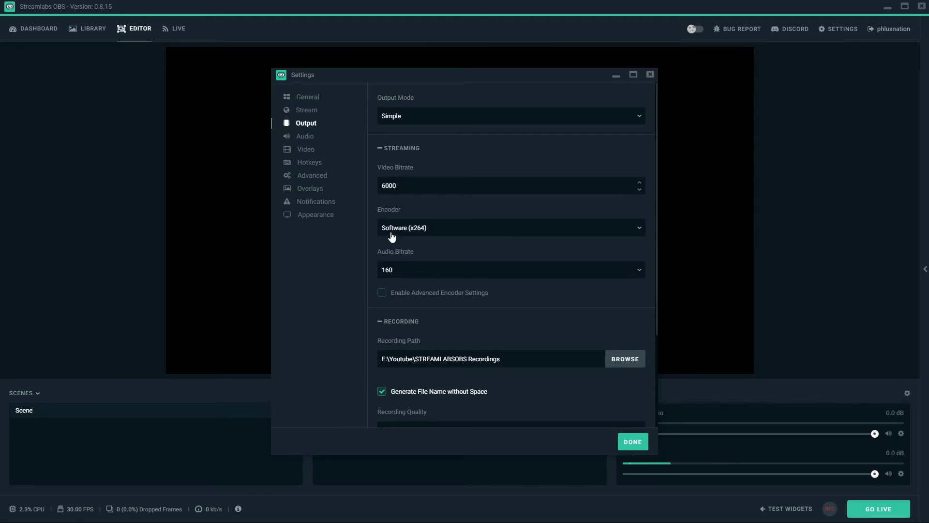
left_click(392, 294)
- Keep the ultrafast encoder preset and review the remaining output and recording options
left_click(465, 353)
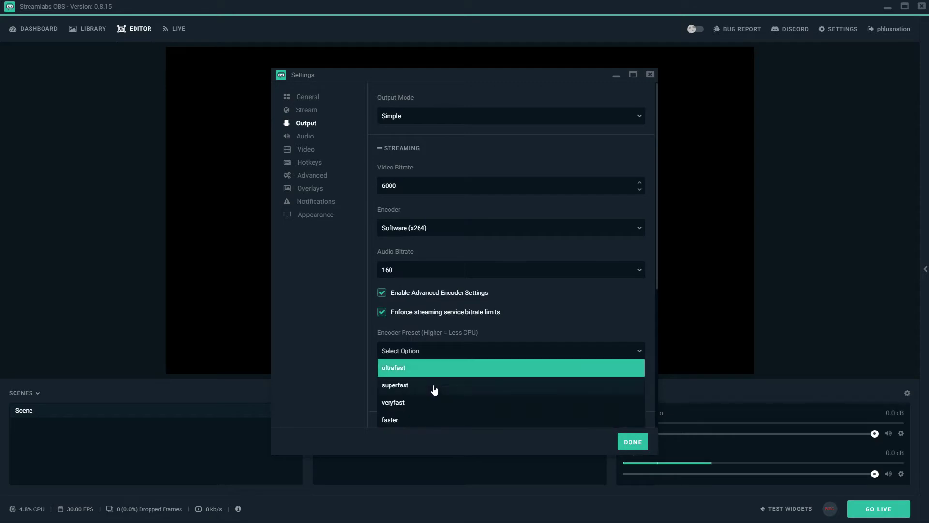
scroll(434, 387, "down", 2)
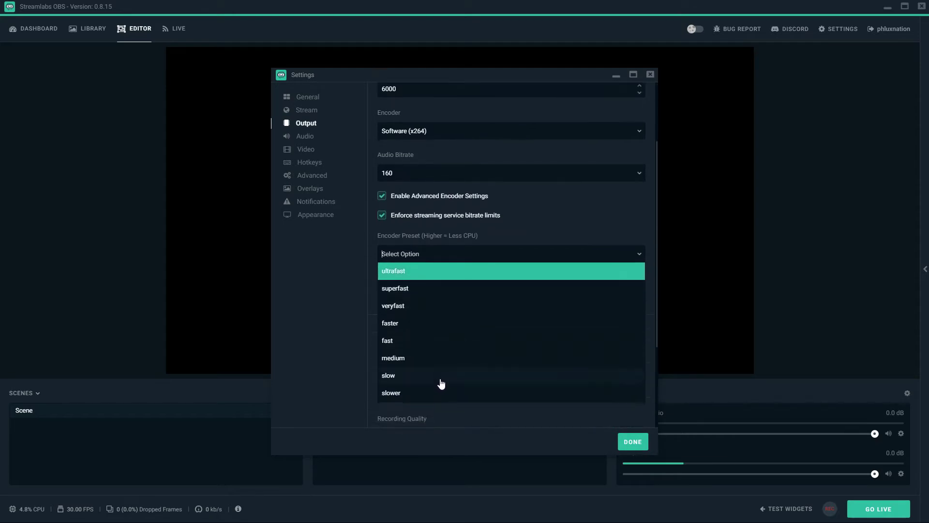
left_click(422, 279)
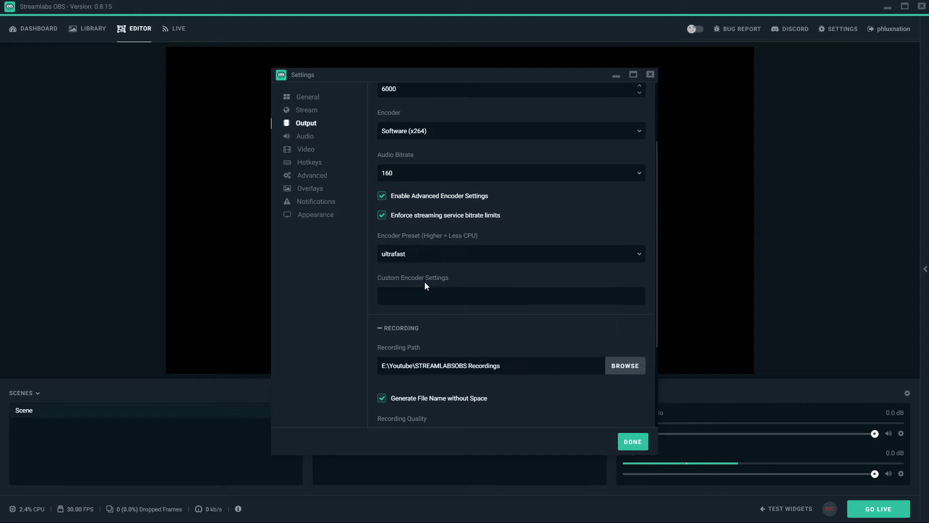
scroll(431, 272, "down", 1)
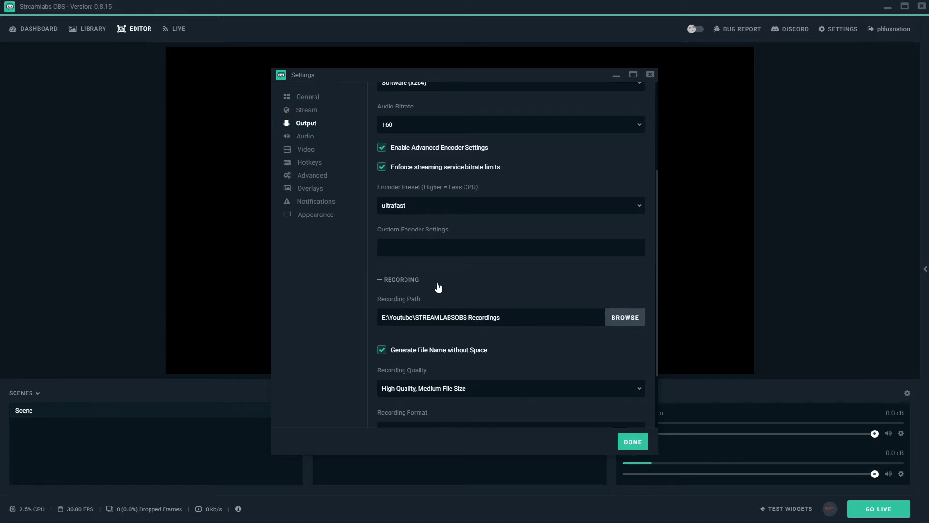
scroll(438, 287, "down", 1)
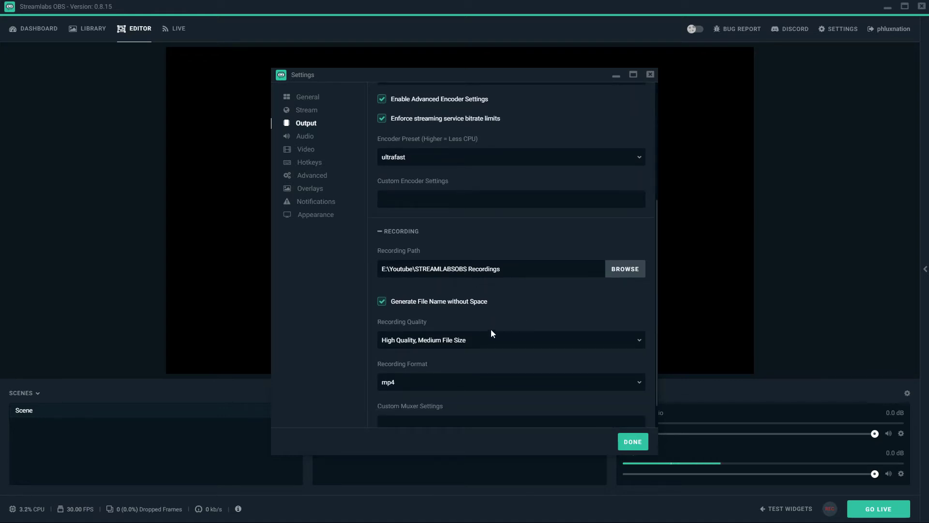
scroll(496, 286, "down", 1)
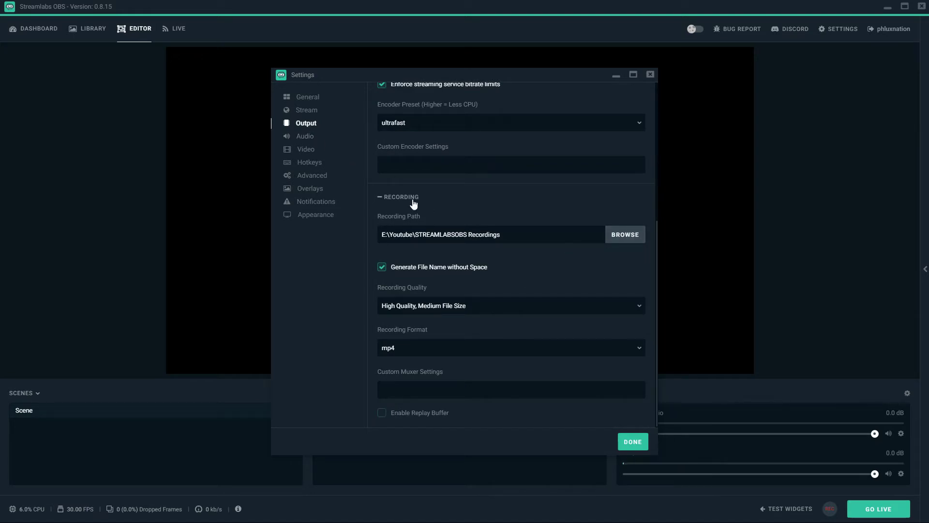
- On the Audio page, keep Desktop Audio Device 1 set to Default
left_click(310, 137)
left_click(446, 121)
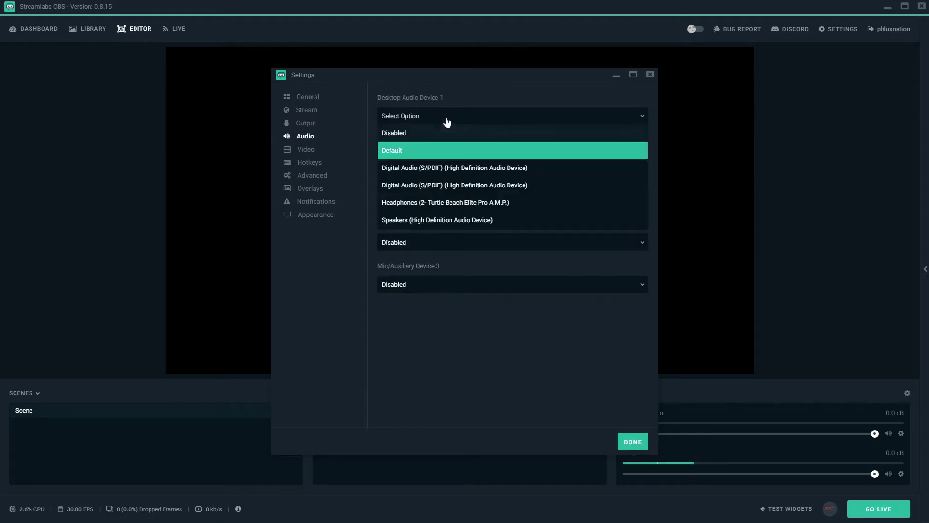
left_click(424, 151)
left_click(435, 119)
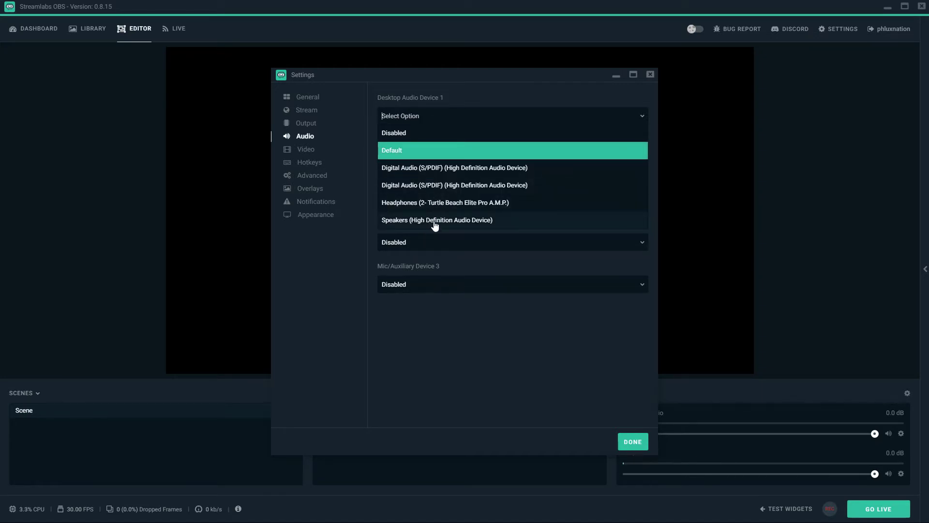
left_click(416, 151)
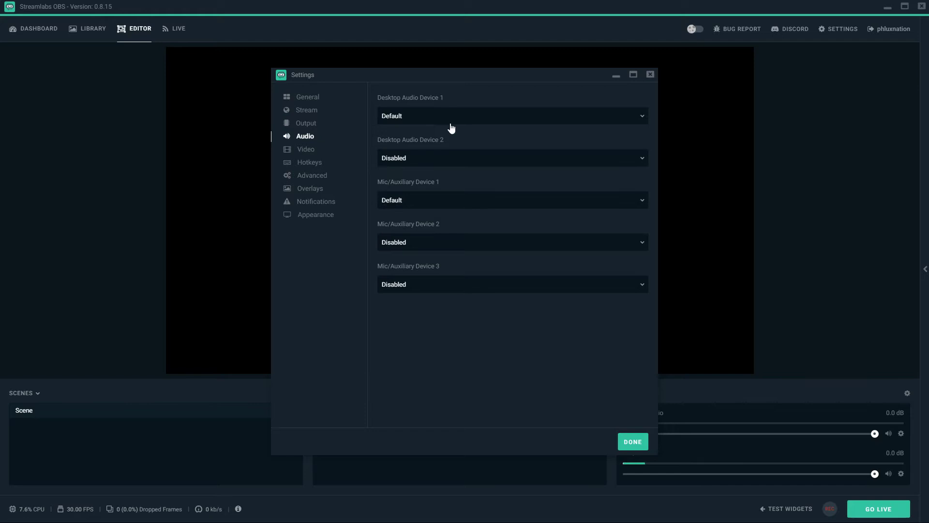
- On the Video page, set 60 FPS and an output scaled resolution of 1920x1080
left_click(306, 151)
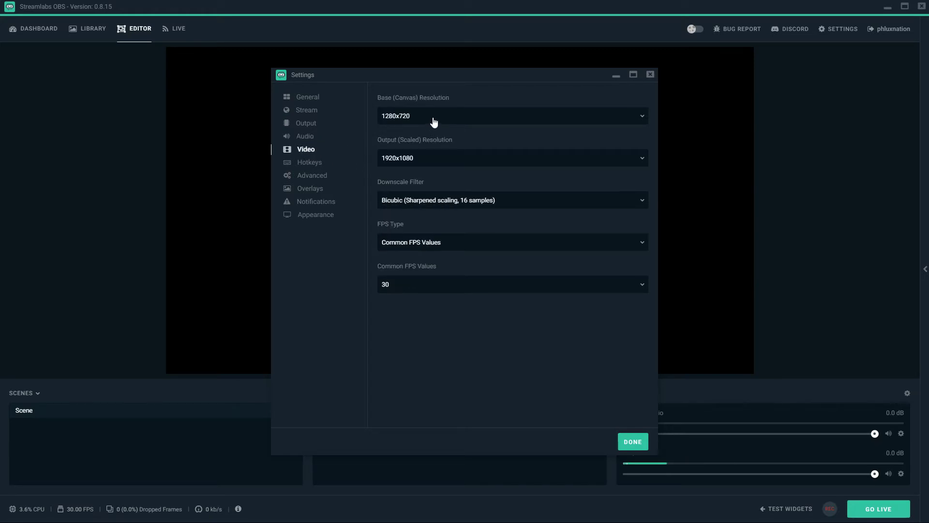
left_click(460, 284)
left_click(414, 416)
left_click(424, 113)
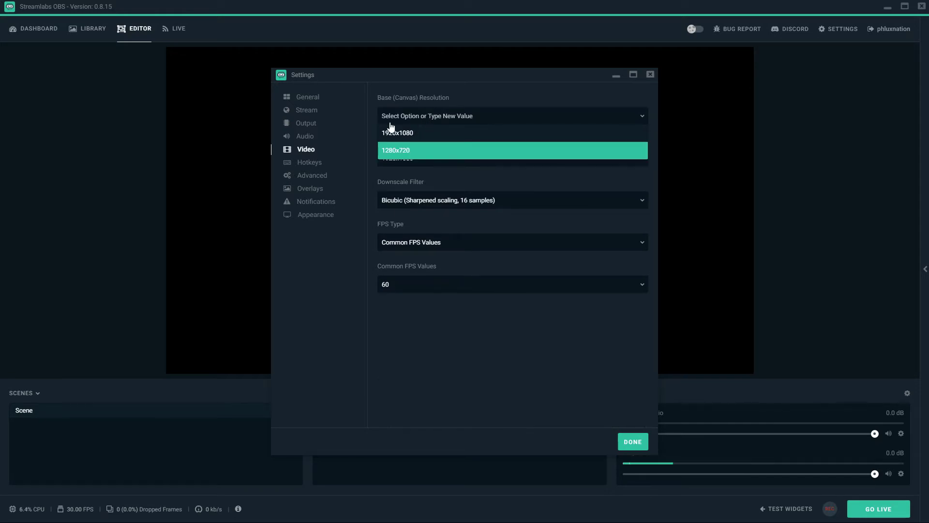
left_click(416, 131)
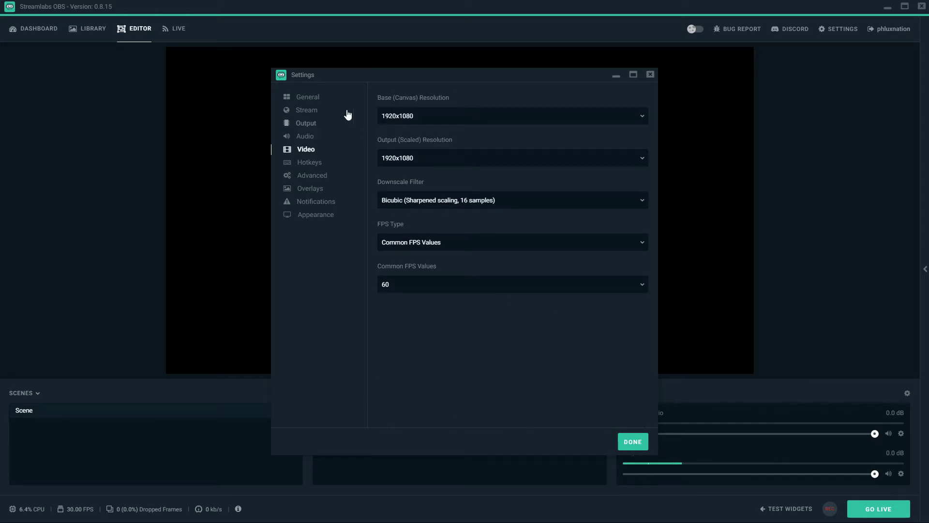
left_click(422, 161)
left_click(413, 178)
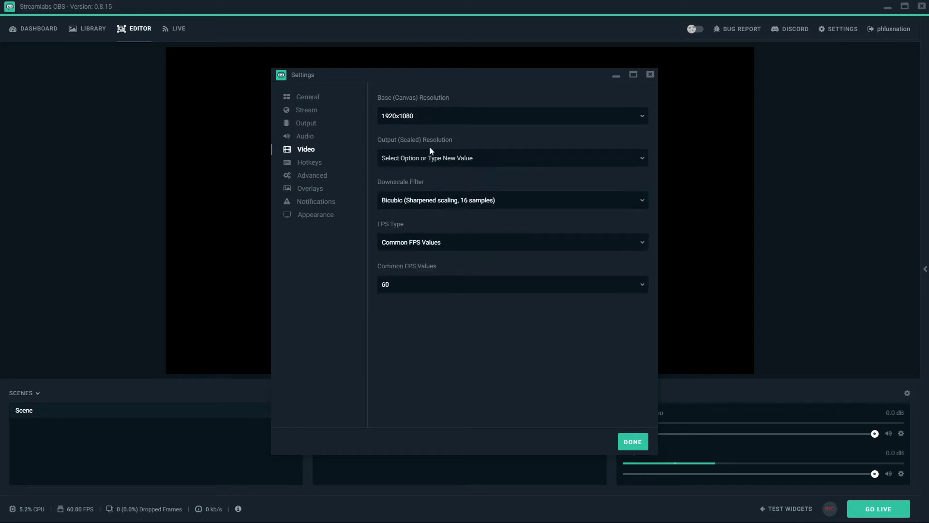
left_click(449, 162)
left_click(432, 178)
- Settle the base canvas resolution at 1280x720 and change the common FPS value to 30
left_click(439, 115)
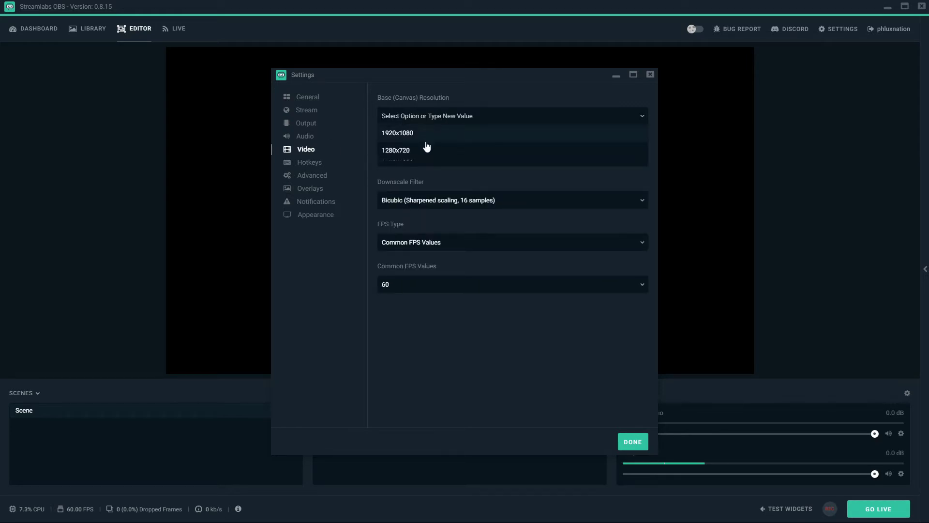
left_click(422, 149)
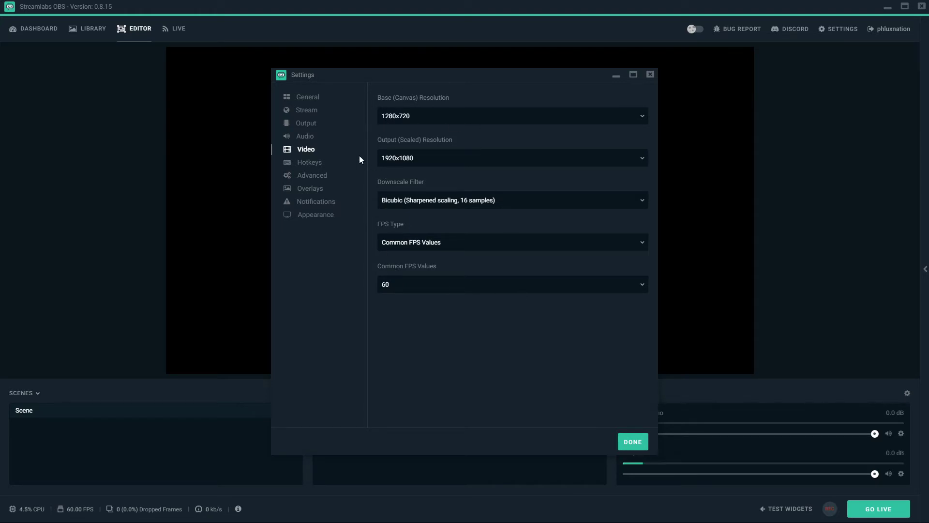
left_click(427, 117)
left_click(415, 132)
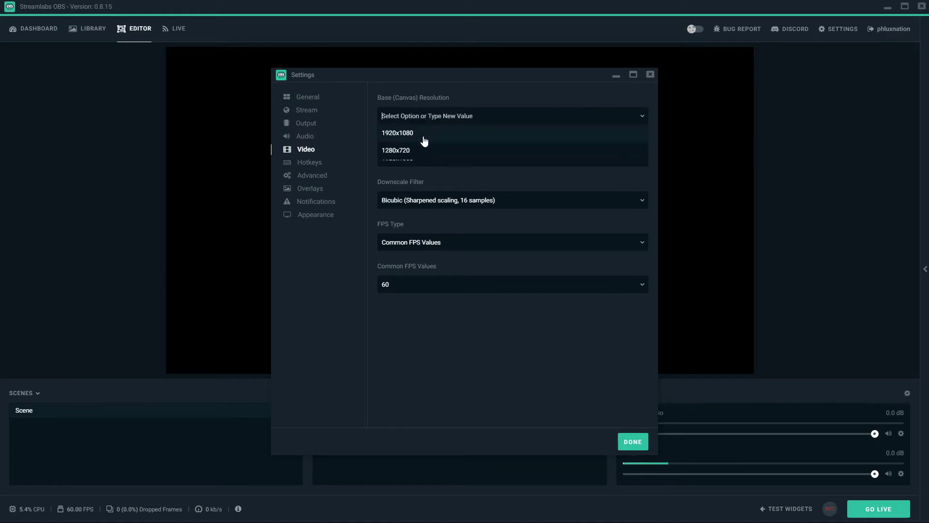
left_click(420, 151)
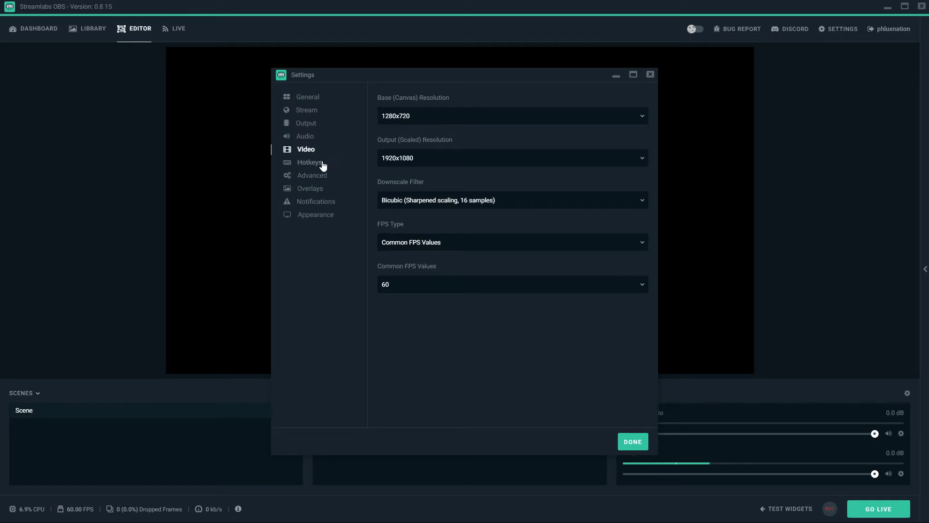
left_click(395, 293)
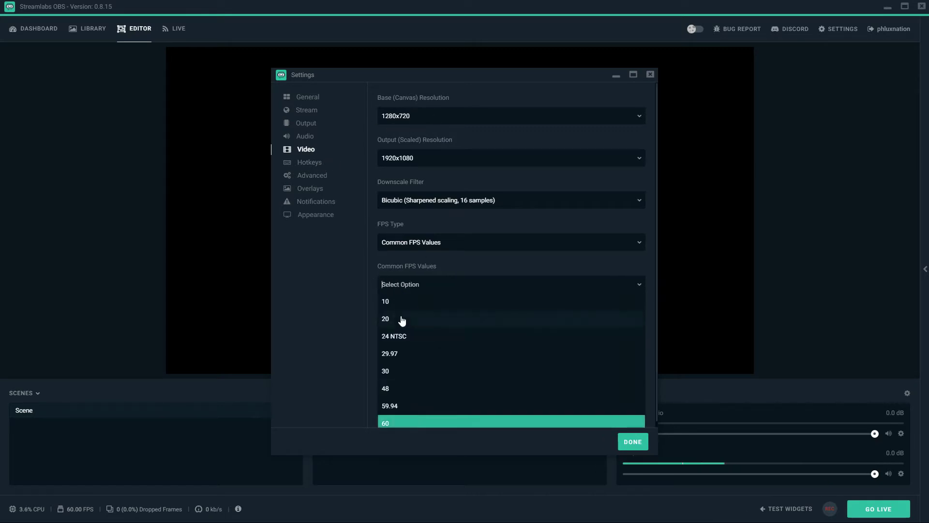
left_click(405, 371)
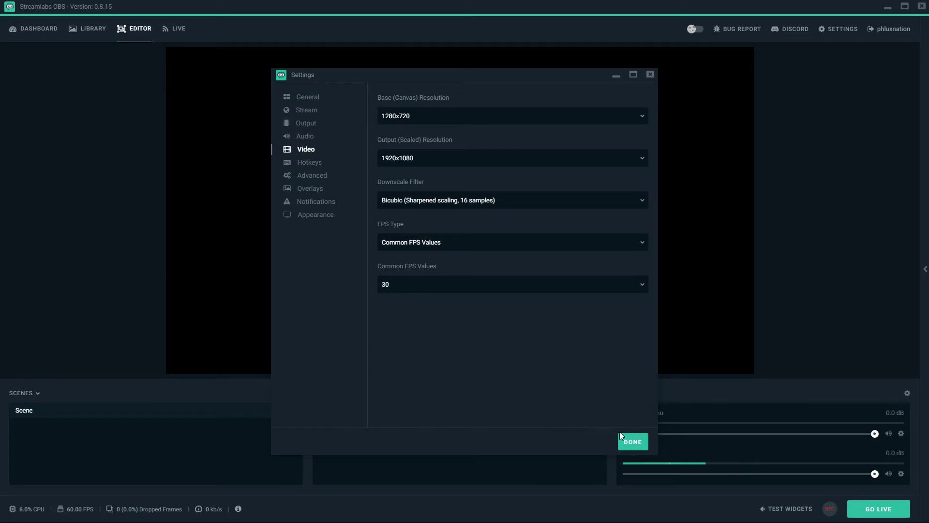
- Review the Hotkeys page, highlighting the Switch to scene hotkey entry
left_click(315, 166)
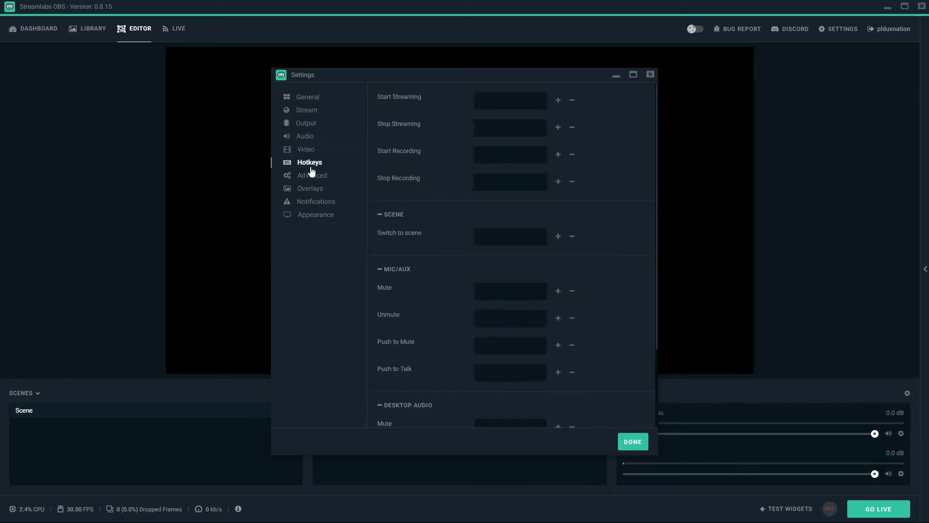
scroll(498, 242, "down", 3)
scroll(500, 289, "up", 3)
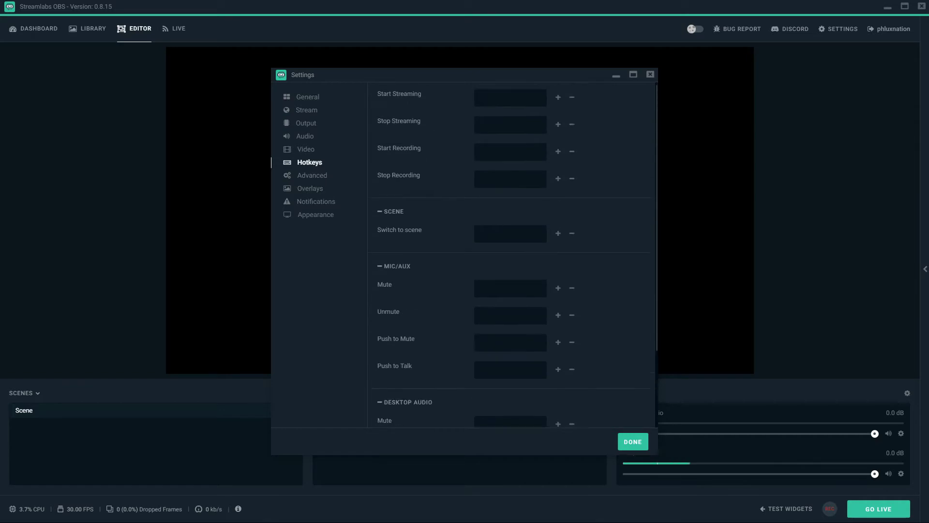
left_click(314, 176)
left_click(317, 164)
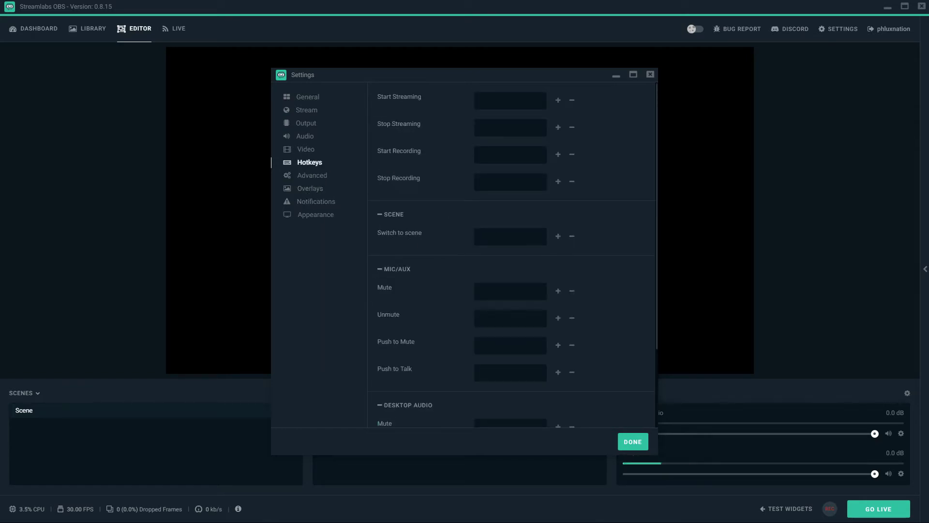
left_click_drag(381, 233, 433, 246)
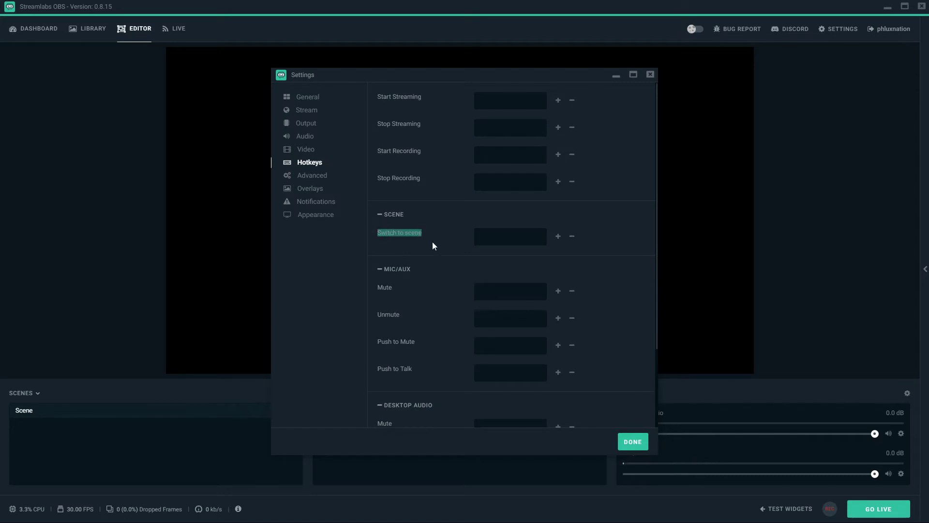
left_click(461, 248)
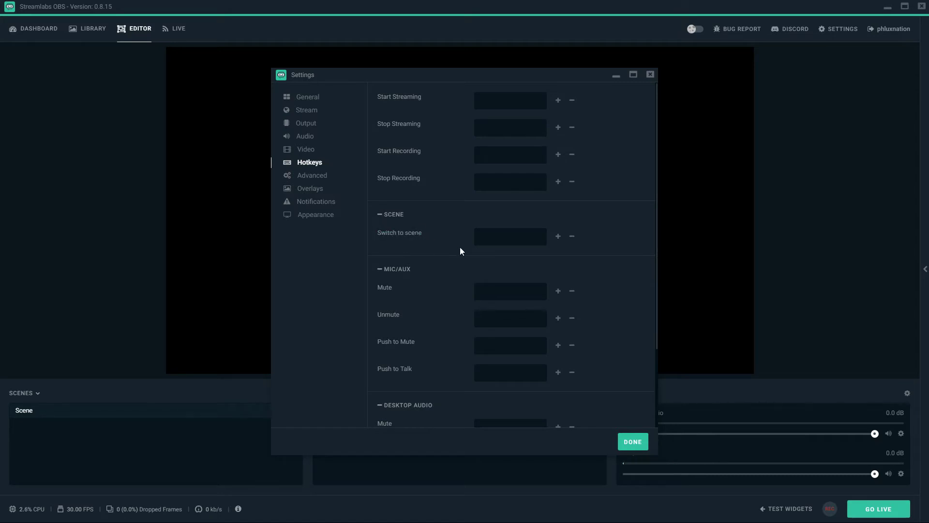
- Look through the Advanced, Overlays, Notifications and Appearance pages, then close Settings with Done
left_click(315, 175)
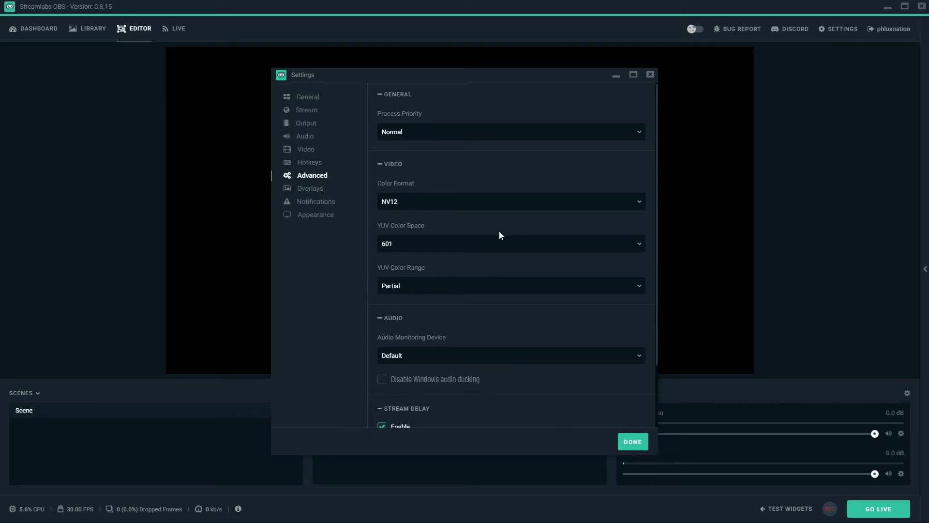
scroll(499, 232, "down", 2)
scroll(495, 239, "up", 2)
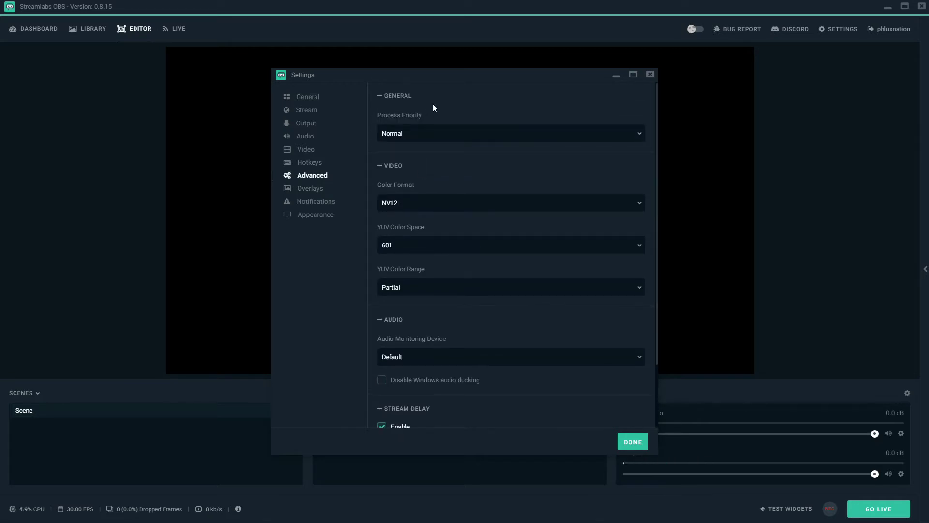
scroll(503, 174, "down", 1)
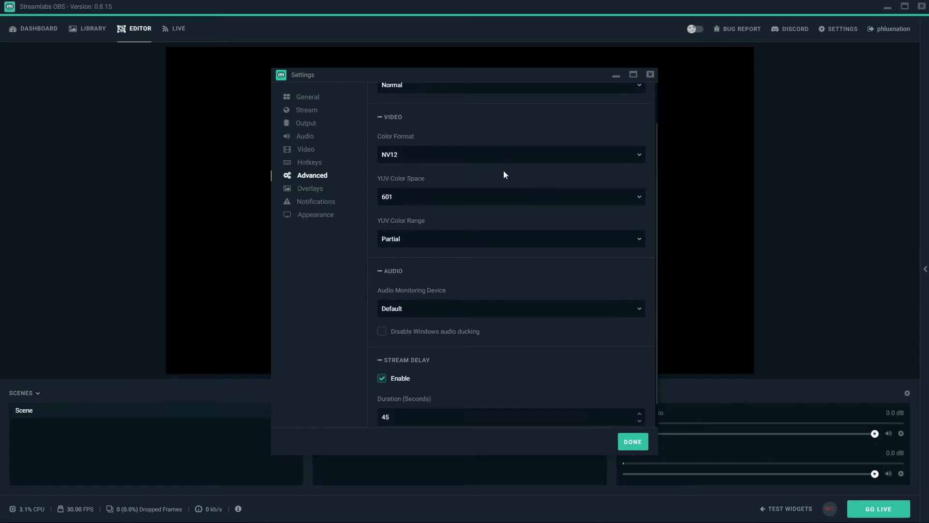
scroll(503, 170, "down", 1)
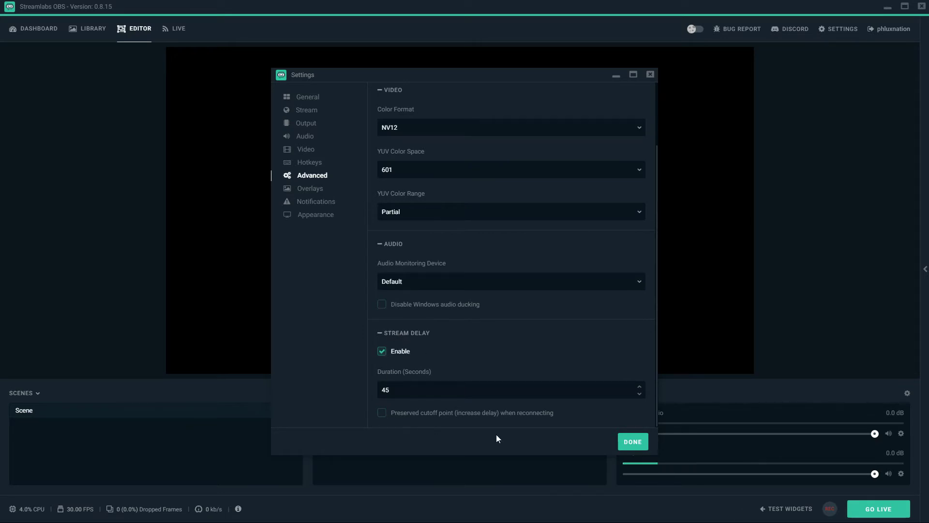
left_click(312, 191)
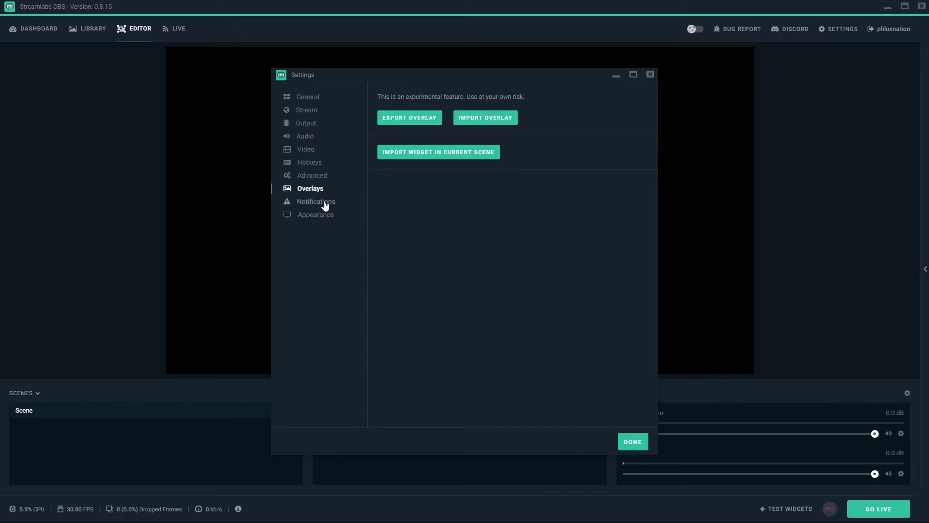
left_click(319, 202)
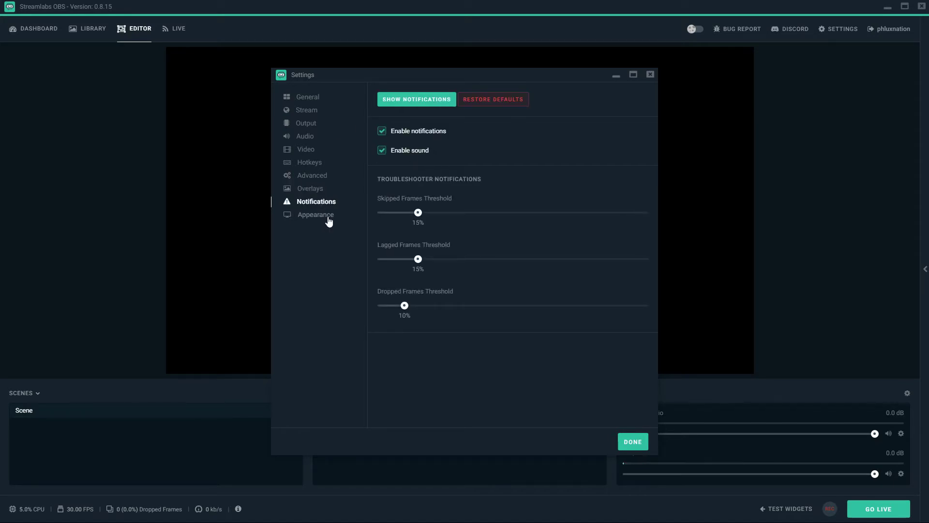
left_click(328, 220)
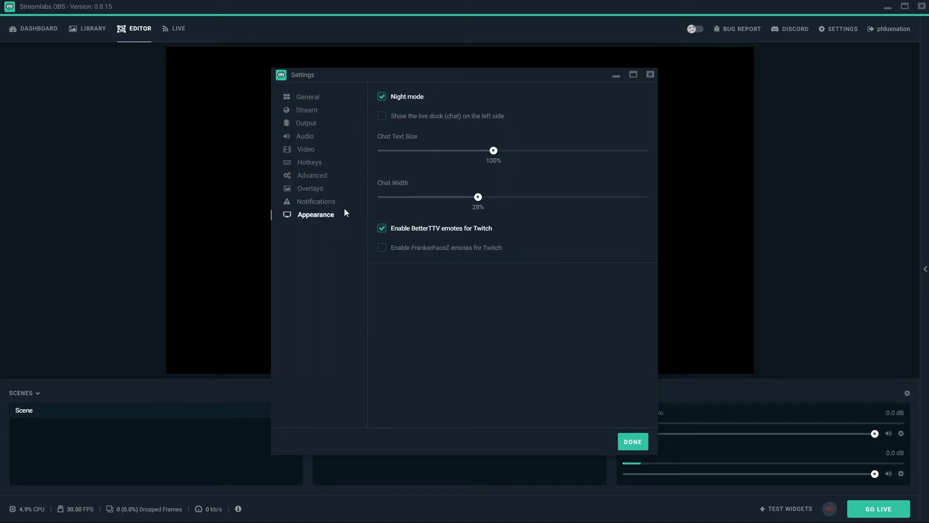
left_click(633, 442)
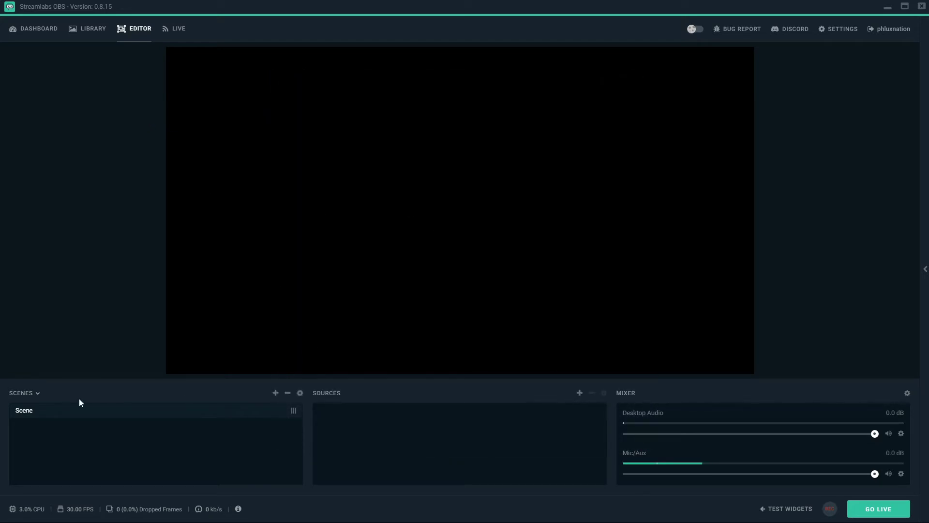
- Create a new scene named 'Overwatch in-game'
left_click(276, 393)
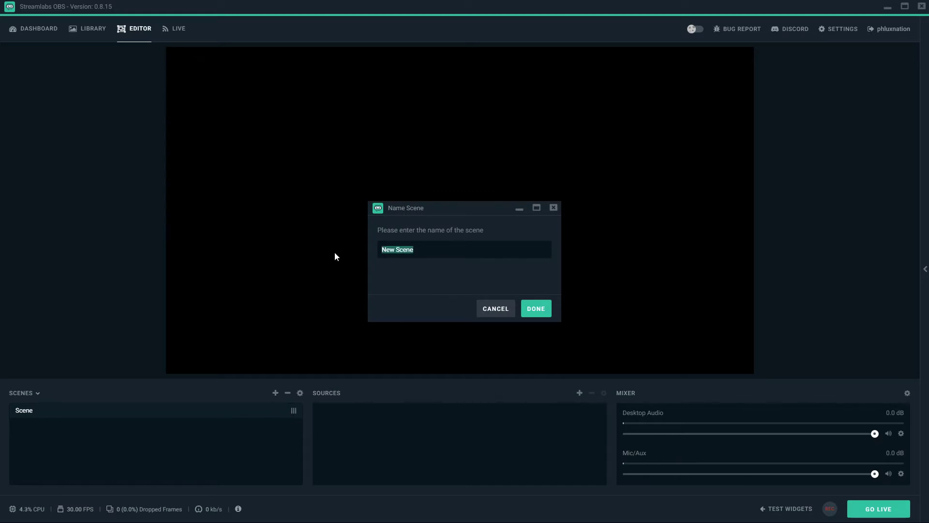
type("Overwatch in-game")
key("Return")
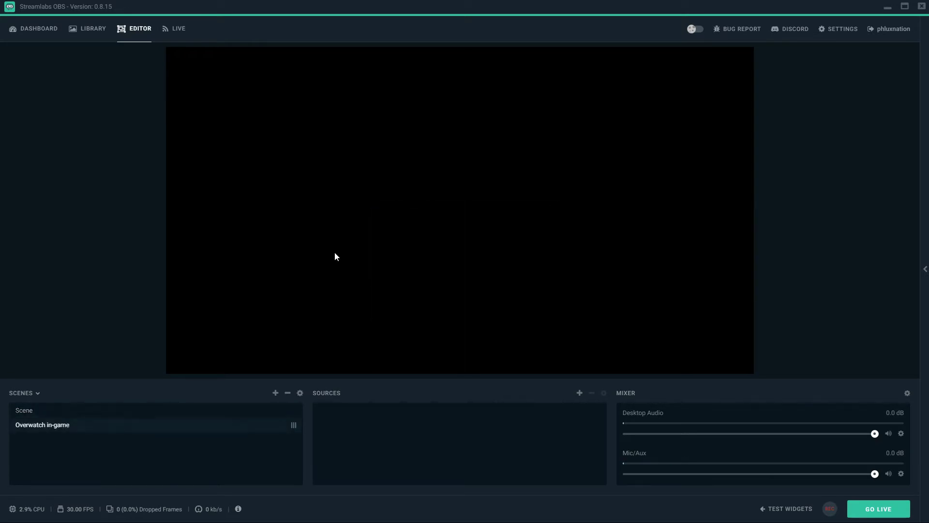
- Add an Alertbox widget source to the scene, named 'Main Alert Box'
left_click(581, 392)
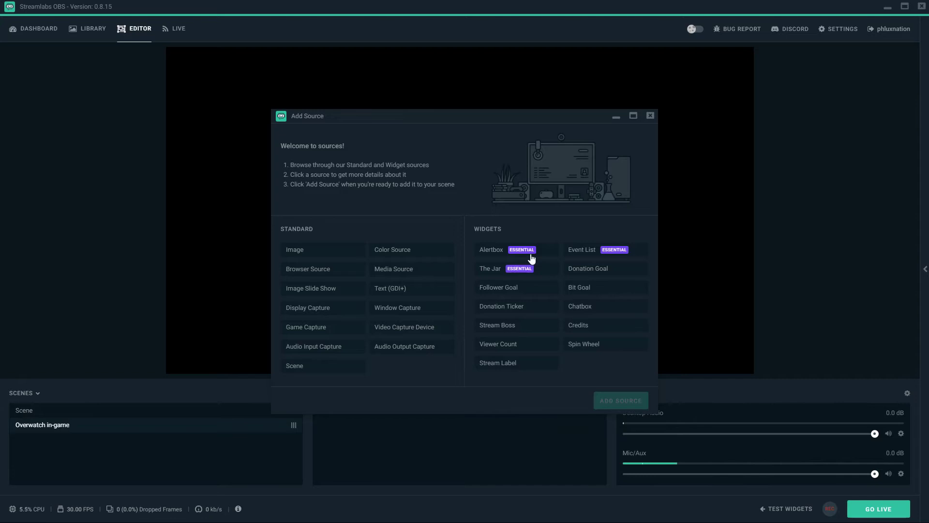
left_click(508, 260)
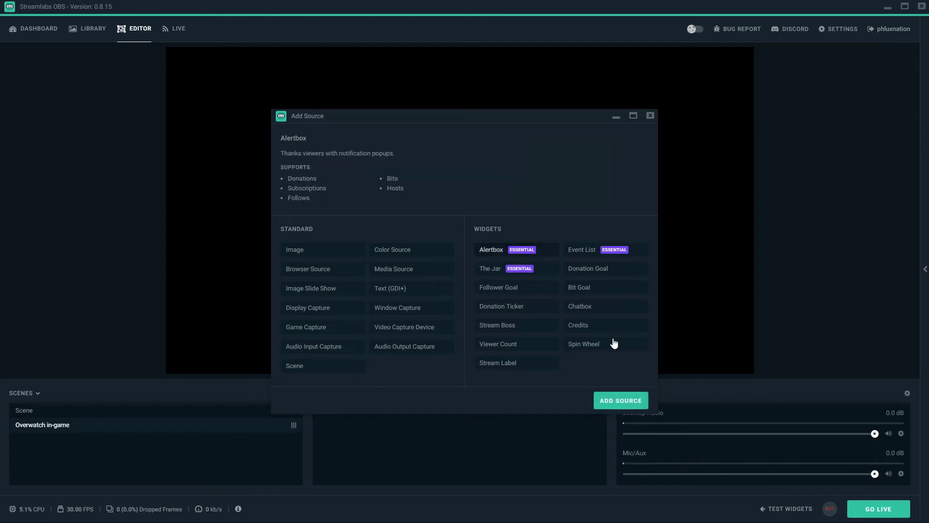
left_click(621, 400)
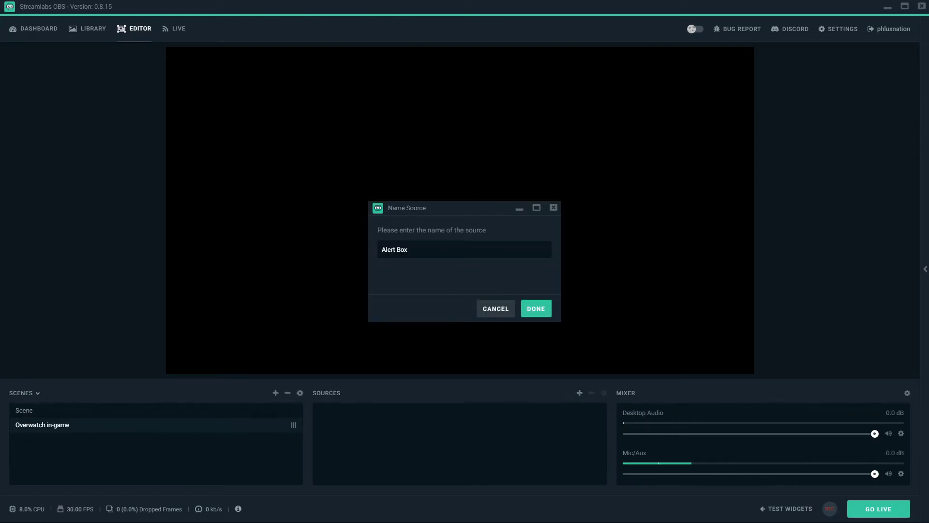
type("Main")
key("Return")
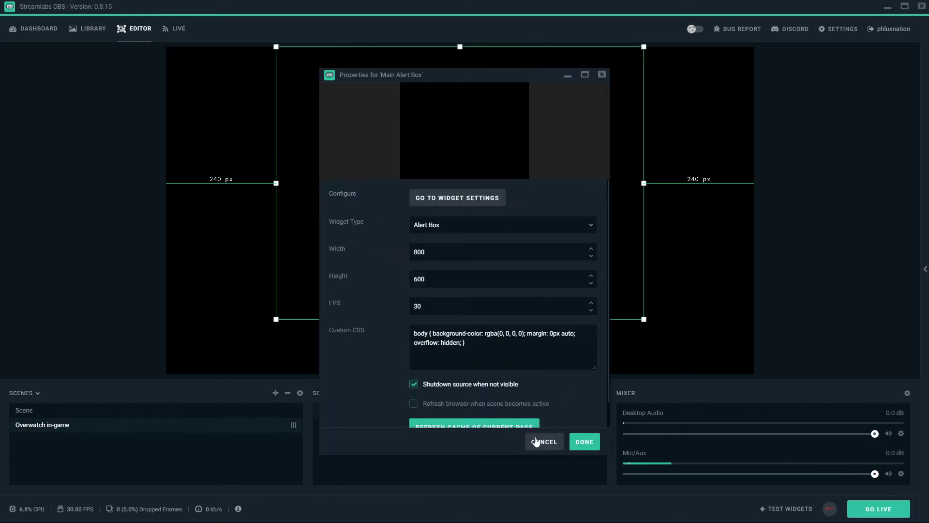
- Accept the alert box properties, shrink it, and move it to the upper-centre of the canvas
left_click(585, 442)
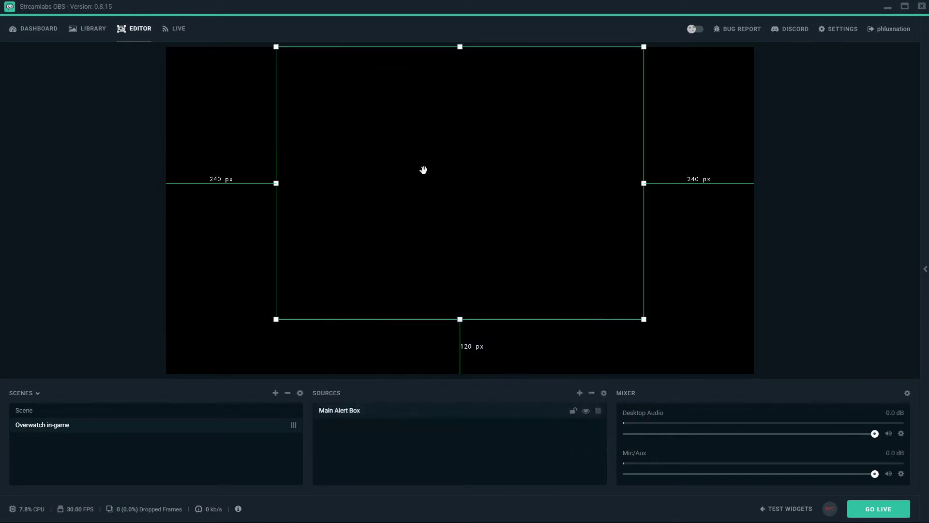
left_click_drag(643, 318, 439, 161)
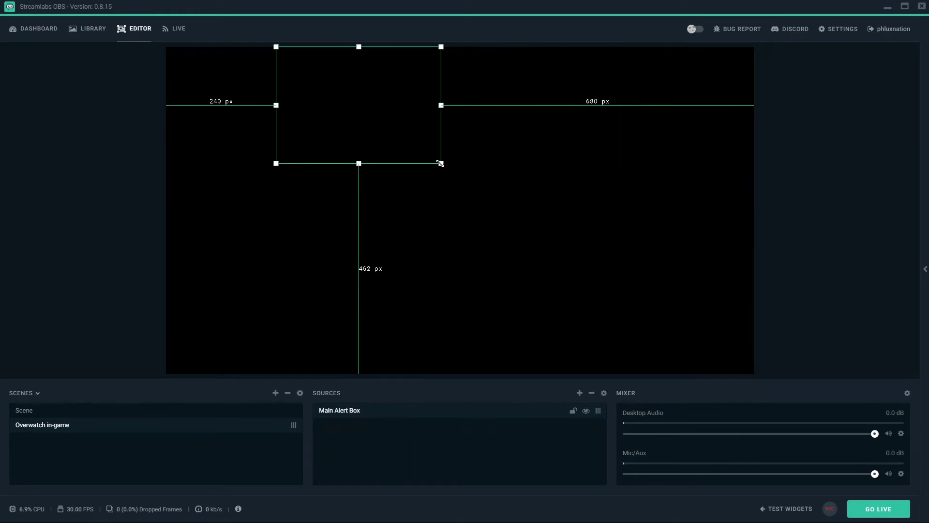
left_click_drag(373, 112, 453, 170)
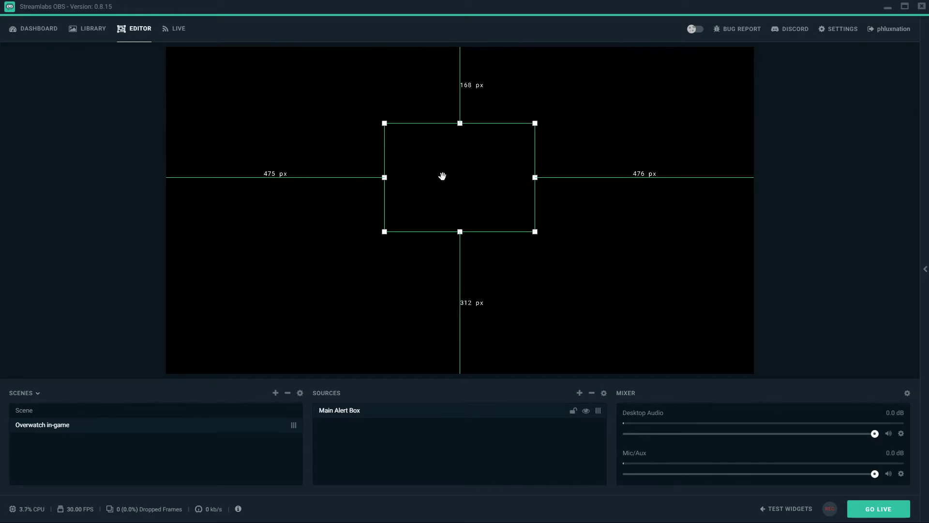
- In the dashboard's Alert Box widget, drag Alert Delay and Alert Moderation Delay to 0s and save
left_click(43, 36)
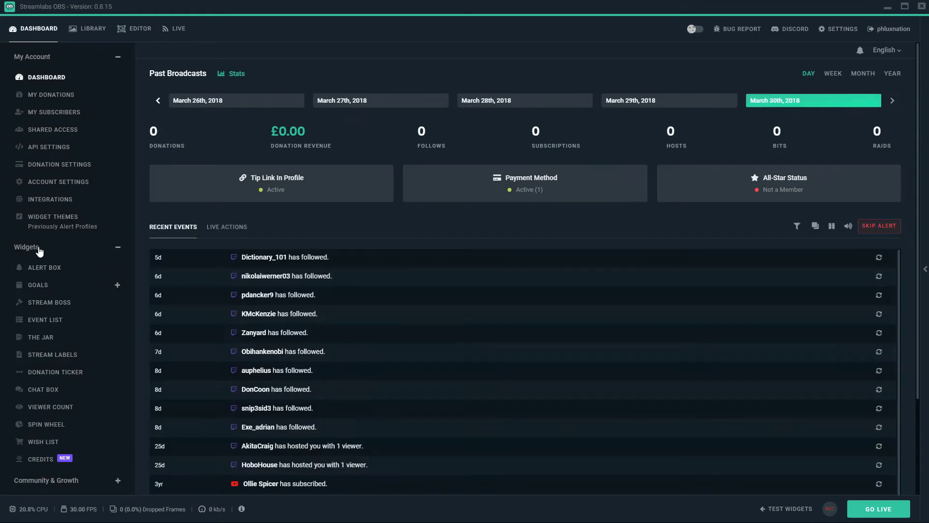
left_click(44, 252)
left_click(43, 256)
left_click(42, 266)
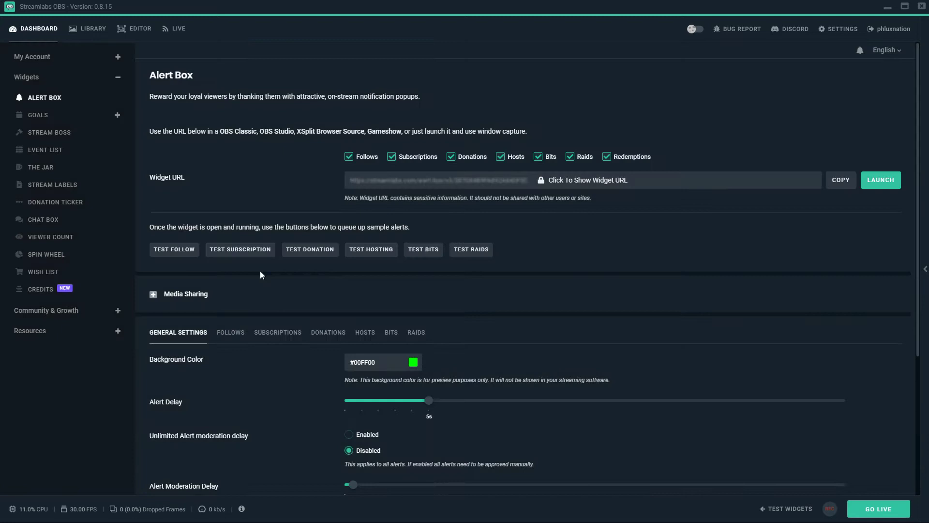
scroll(388, 320, "down", 3)
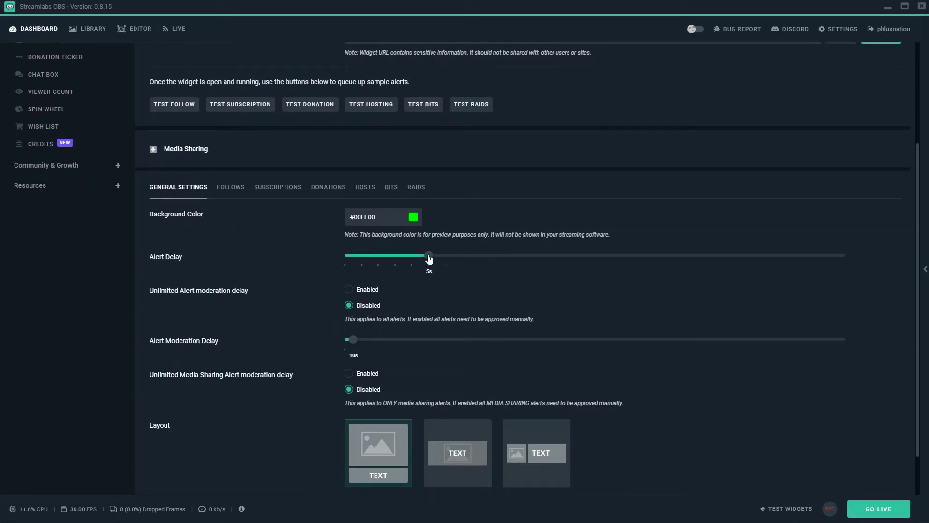
left_click_drag(429, 259, 292, 271)
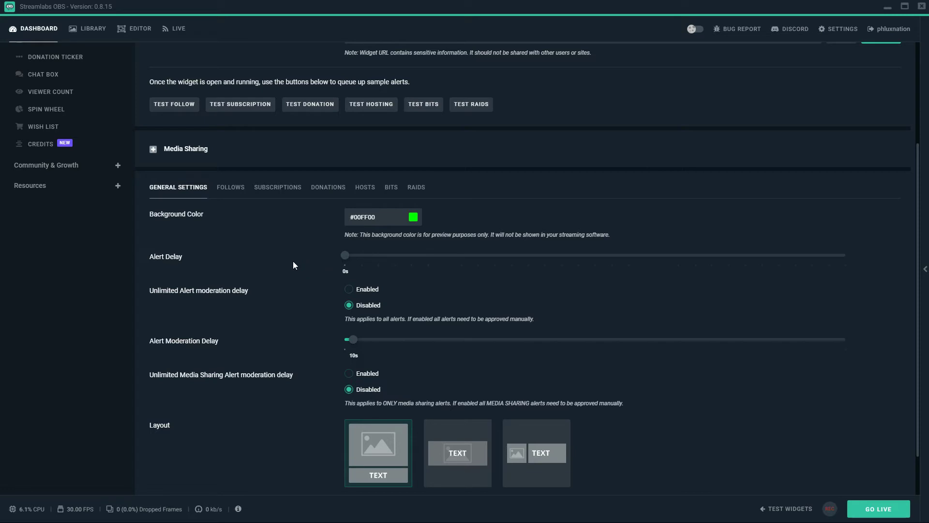
left_click_drag(352, 341, 340, 341)
scroll(466, 284, "down", 1)
left_click(532, 467)
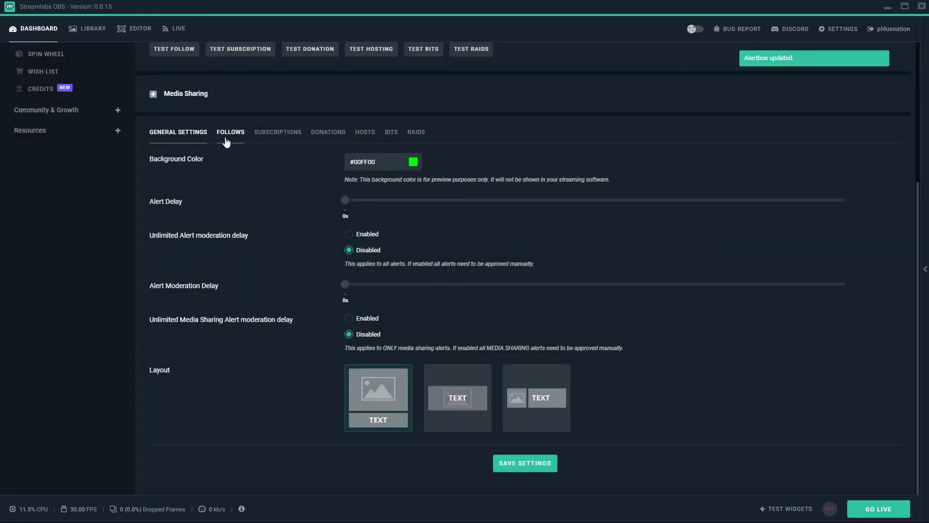
- Open the Follows alert settings and scroll to its message template and image options
left_click(229, 133)
scroll(504, 331, "down", 2)
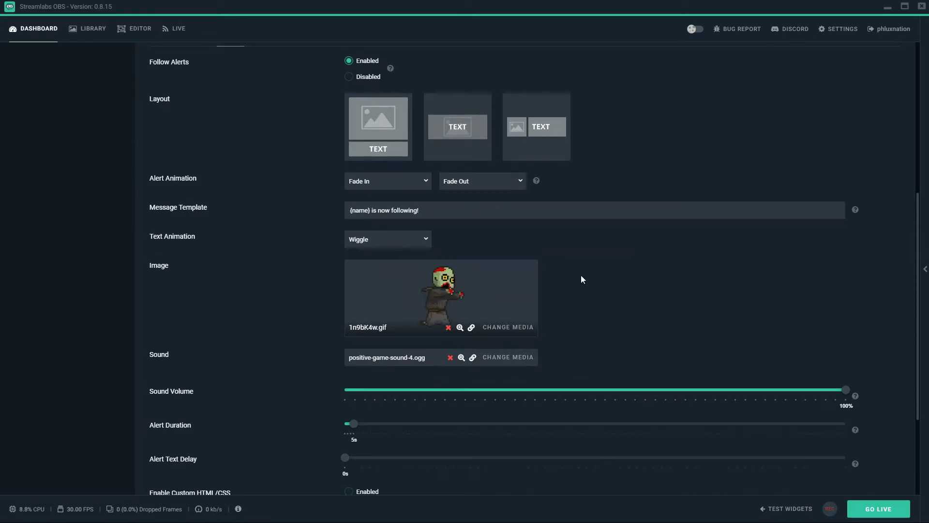
scroll(576, 287, "up", 2)
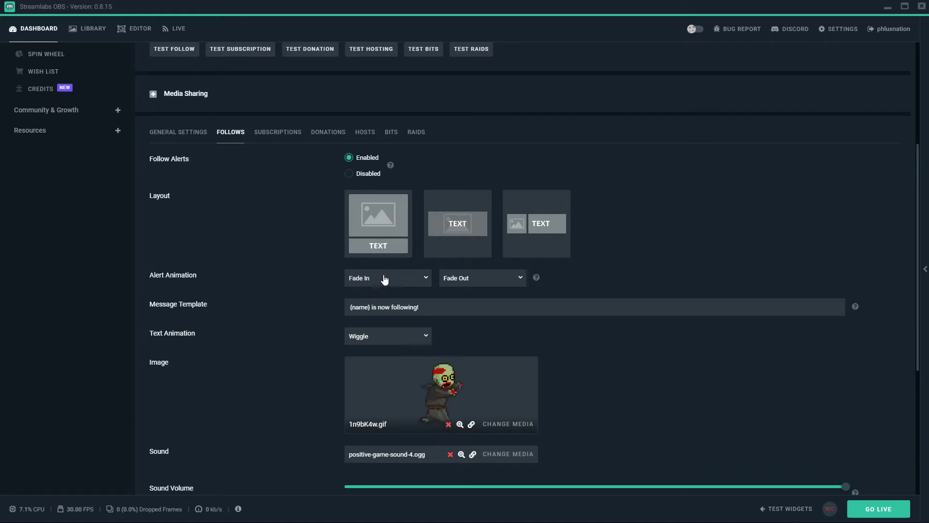
scroll(460, 271, "down", 1)
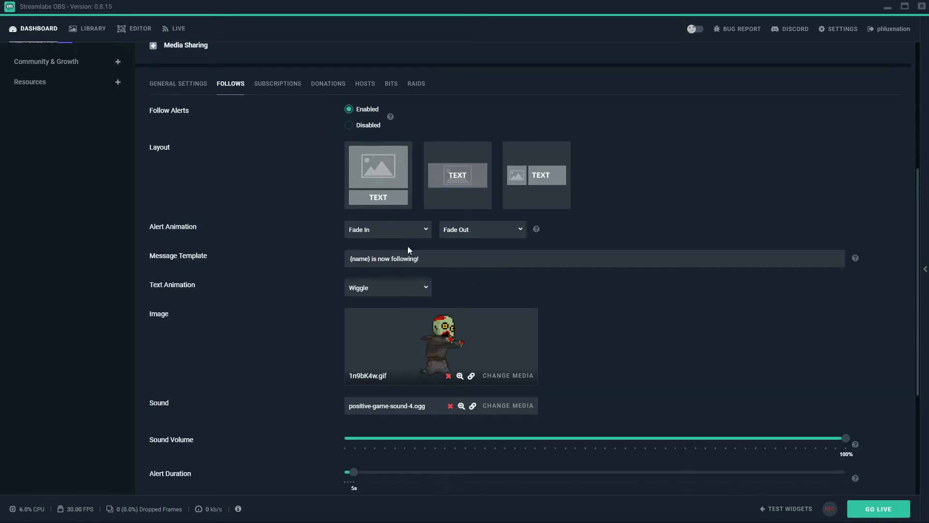
triple_click(427, 260)
scroll(421, 283, "down", 2)
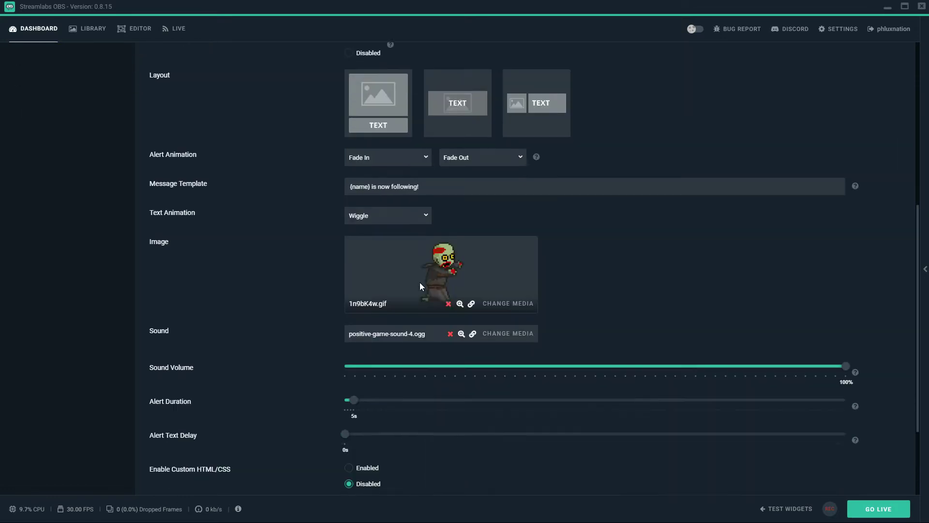
- Set the follow alert image to the stock 5bWLiWD.gif from the Media Gallery
left_click(437, 232)
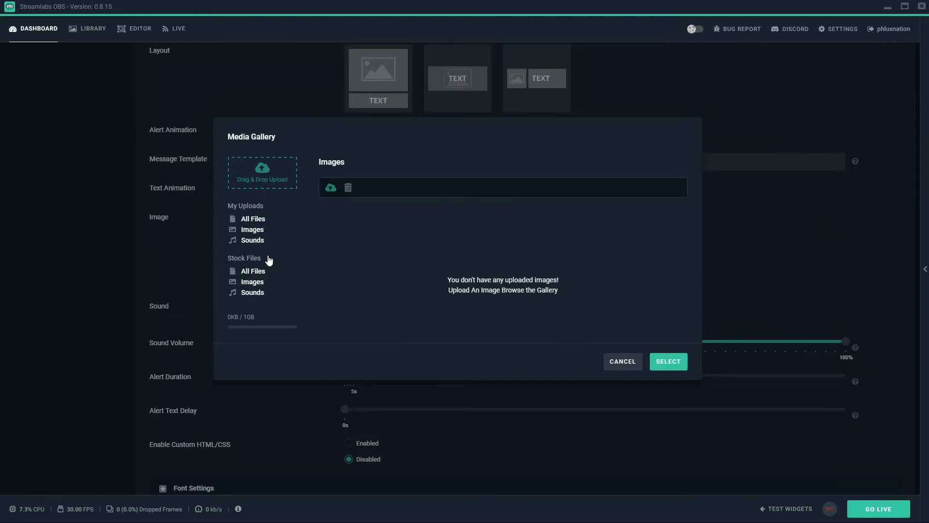
left_click(622, 361)
double_click(506, 293)
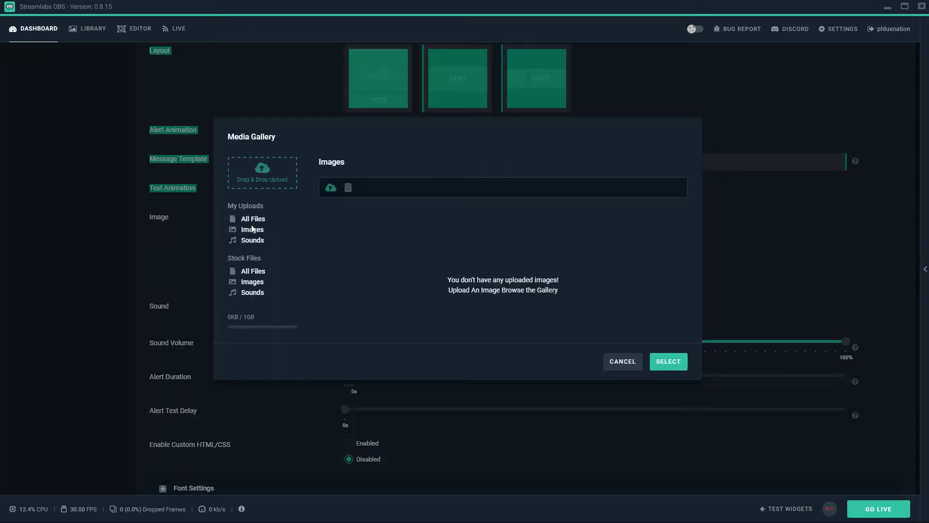
left_click(253, 282)
scroll(546, 295, "down", 5)
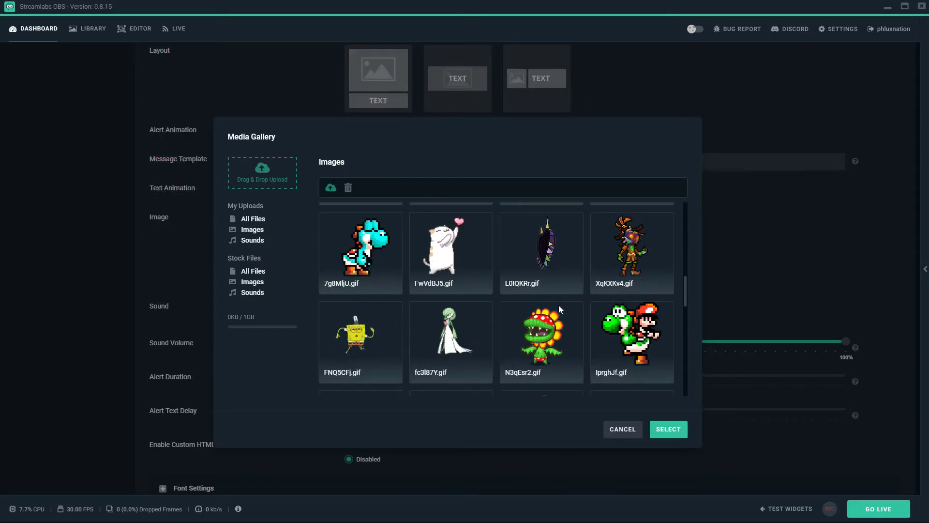
scroll(558, 304, "down", 10)
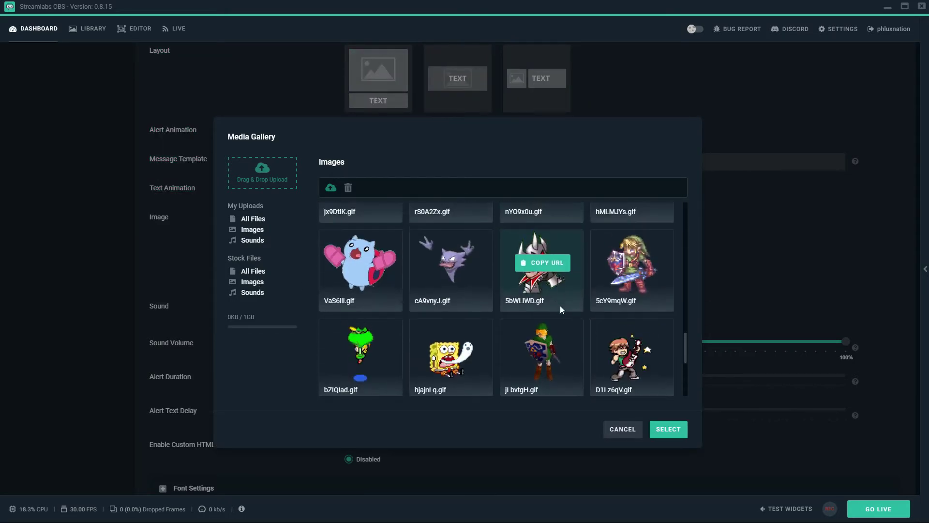
left_click(560, 306)
left_click(668, 429)
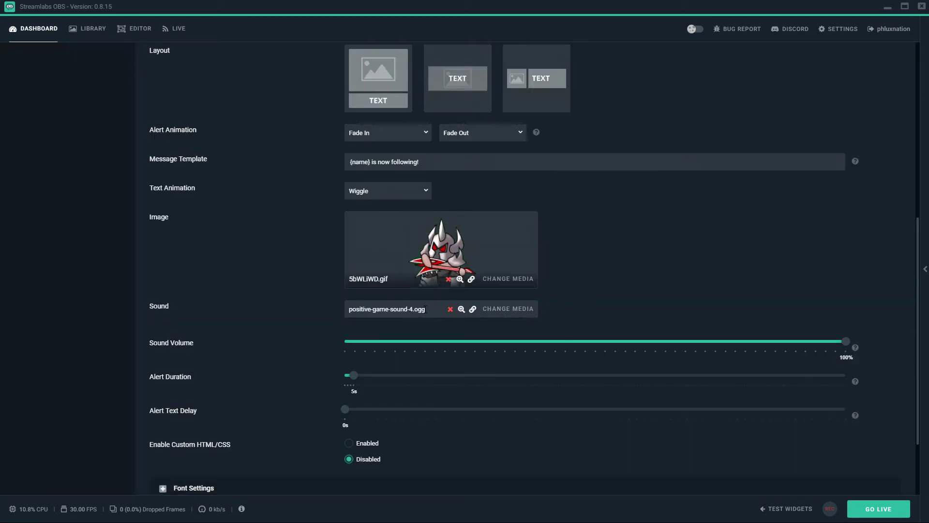
- Check the sound gallery for the alert sound and leave the sound unchanged
left_click_drag(427, 308, 363, 310)
left_click(508, 308)
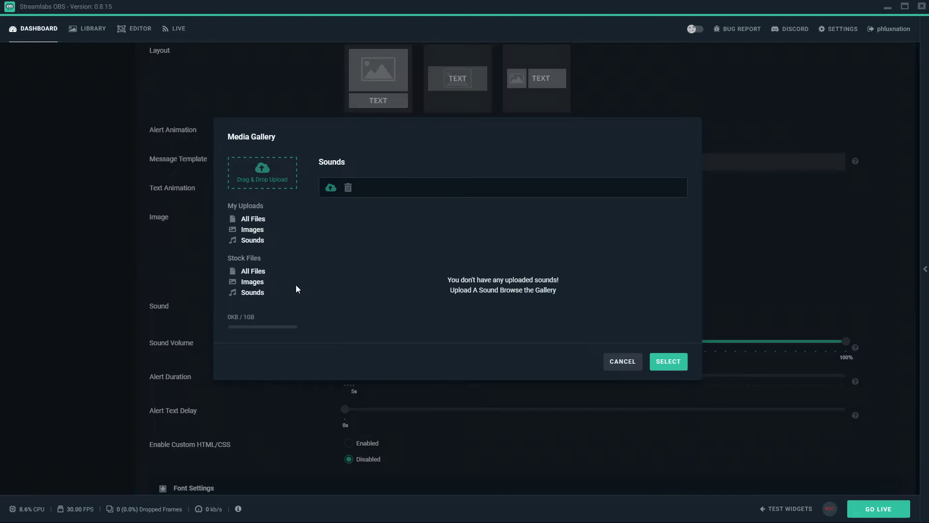
left_click(622, 361)
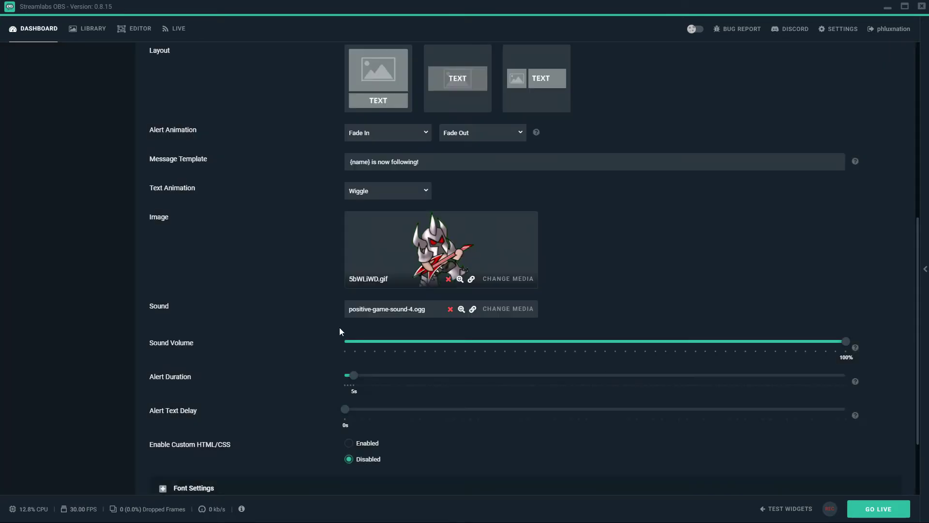
- Lower the follow alert sound volume to 74% and set the alert duration to 6s
scroll(830, 270, "down", 1)
left_click_drag(845, 296, 715, 298)
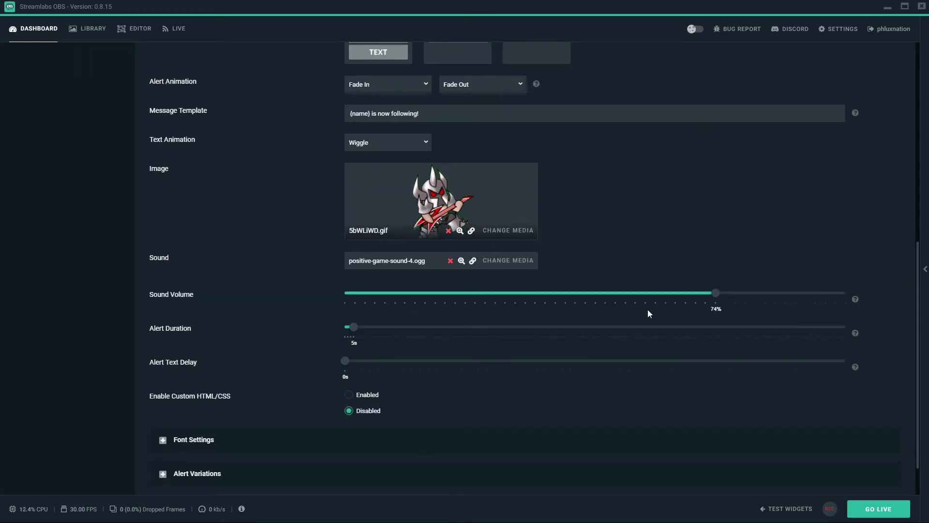
left_click(356, 328)
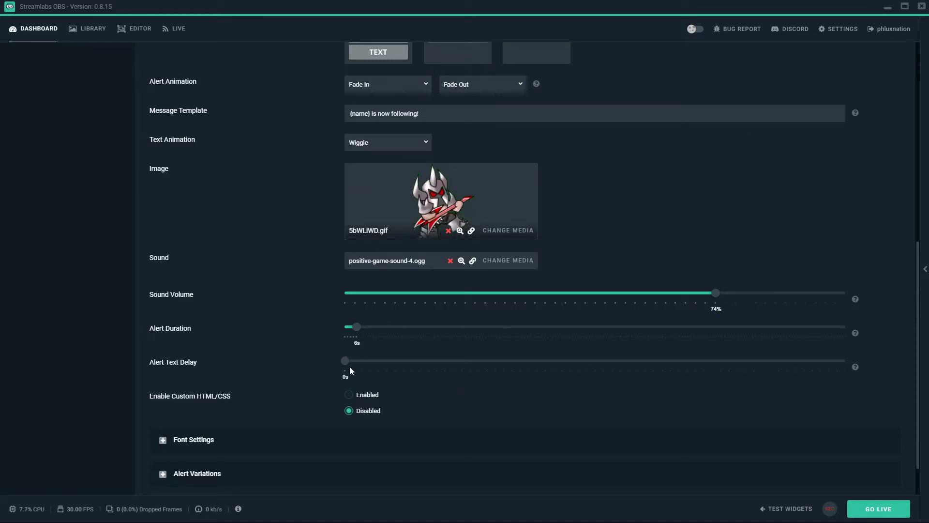
left_click_drag(350, 366, 163, 364)
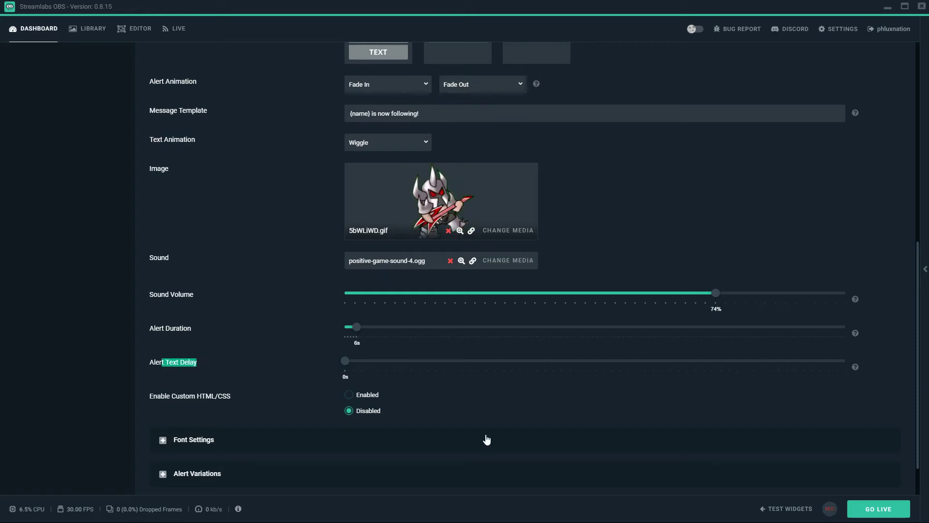
- Expand and collapse the font settings and alert variations sections to inspect them
scroll(732, 420, "down", 1)
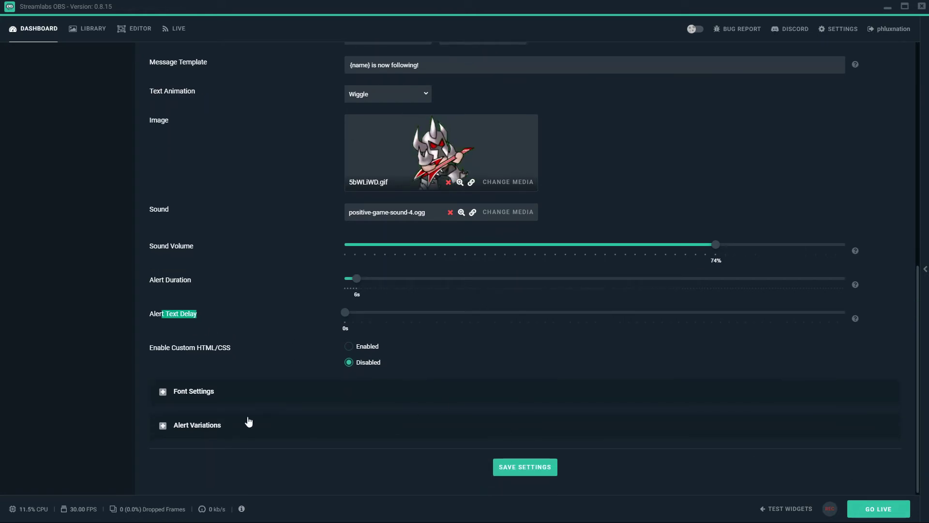
left_click(213, 391)
scroll(214, 392, "down", 3)
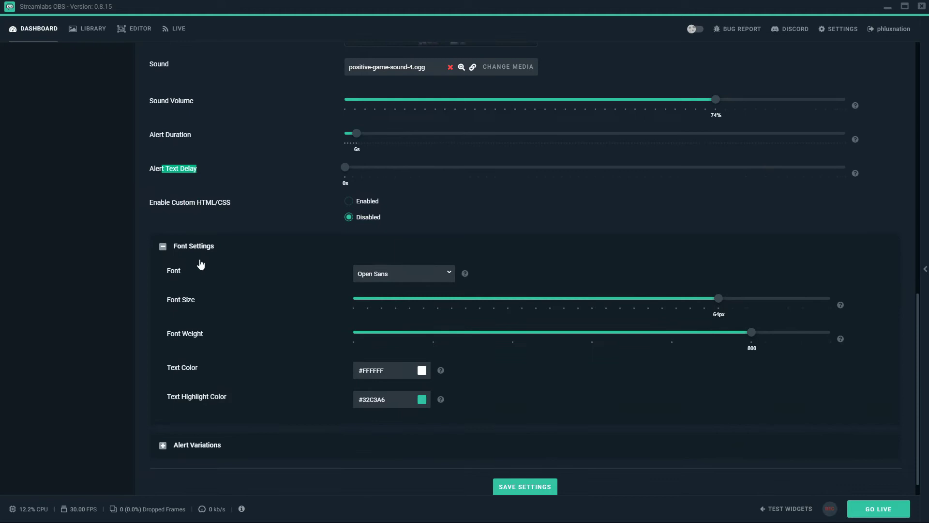
left_click(159, 246)
left_click(168, 428)
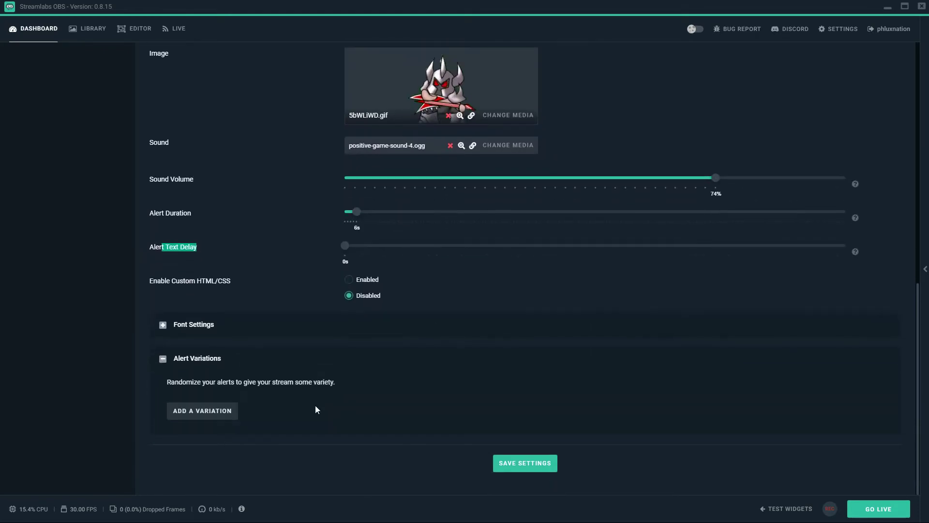
left_click(163, 358)
scroll(519, 261, "up", 3)
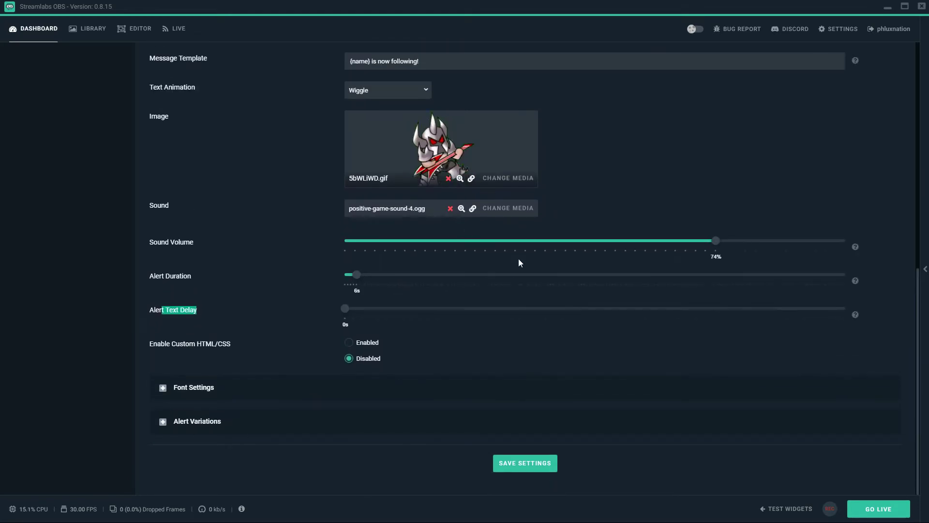
scroll(470, 366, "down", 3)
left_click(163, 421)
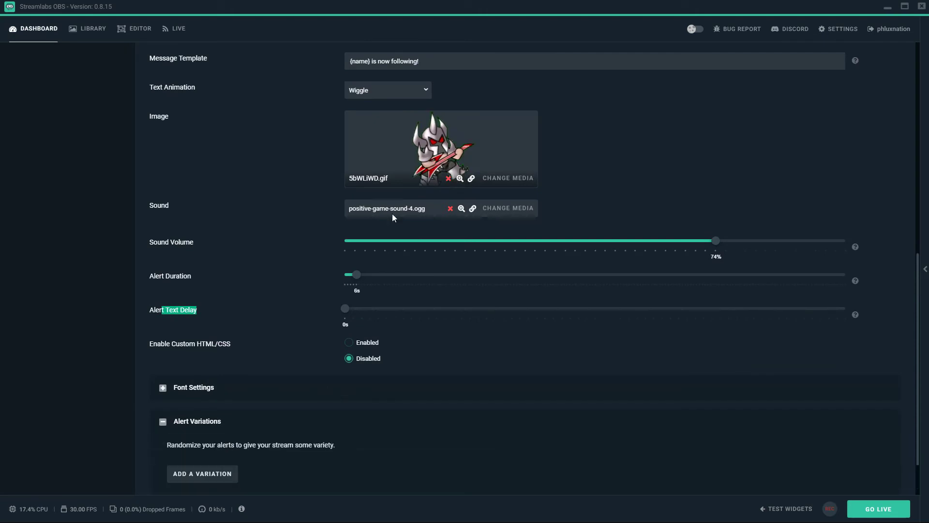
left_click(163, 422)
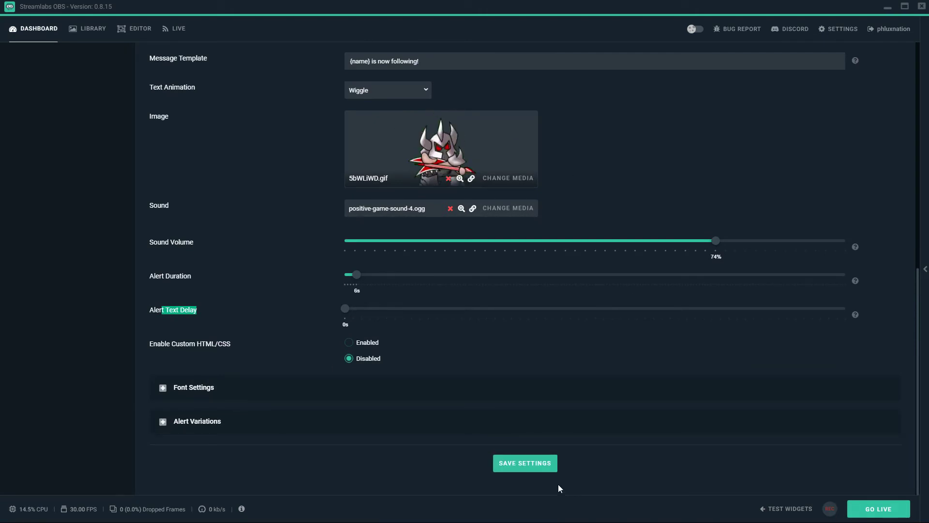
scroll(558, 485, "up", 2)
scroll(547, 348, "down", 2)
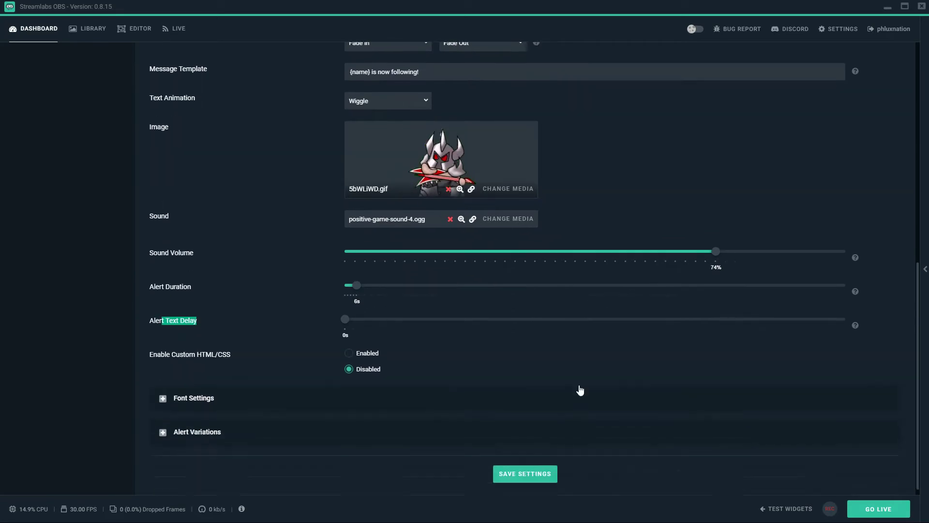
- Save the follow alert settings and return to the scene Editor
left_click(540, 467)
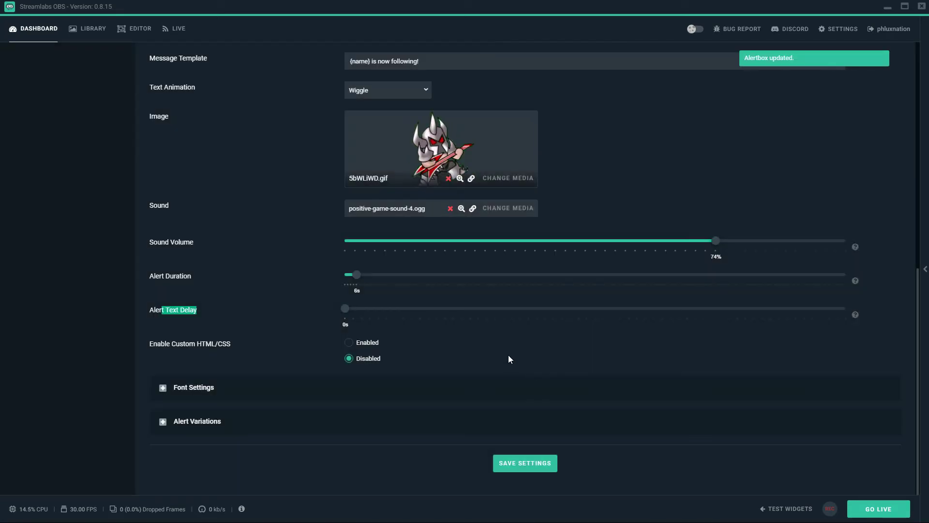
scroll(508, 356, "up", 10)
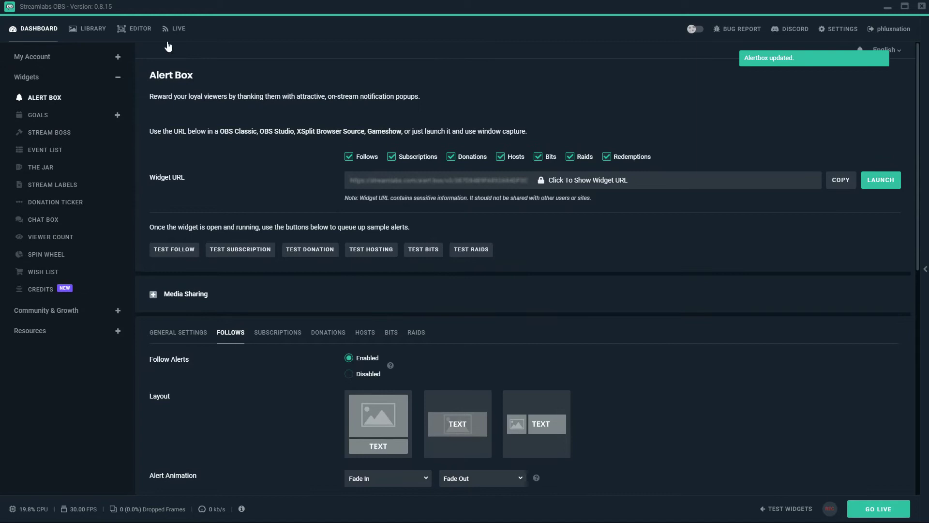
left_click(135, 29)
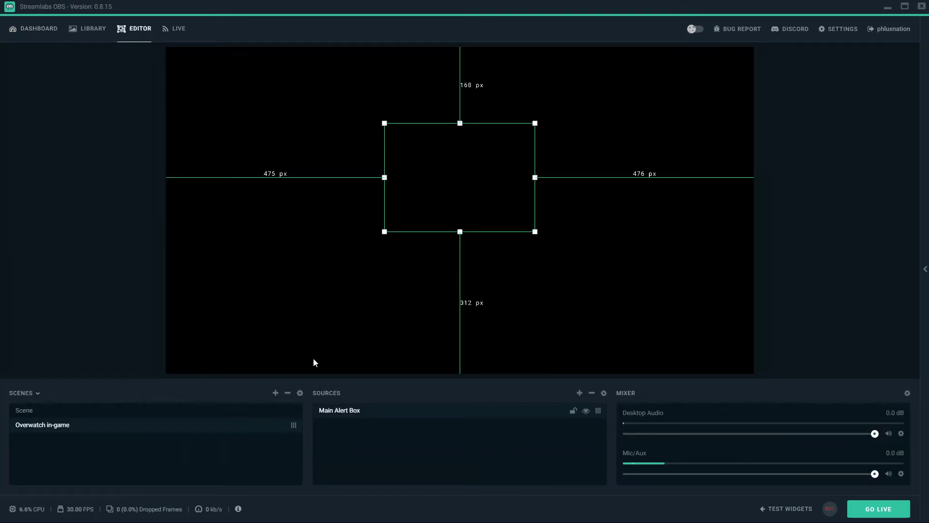
- Play test follow, subscription and donation alerts, then open the Add Source list
left_click(786, 509)
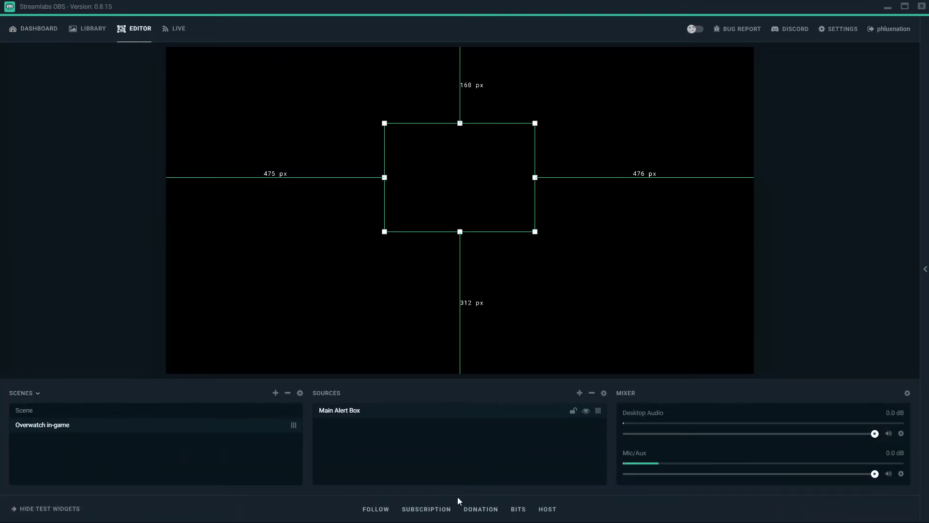
left_click(376, 512)
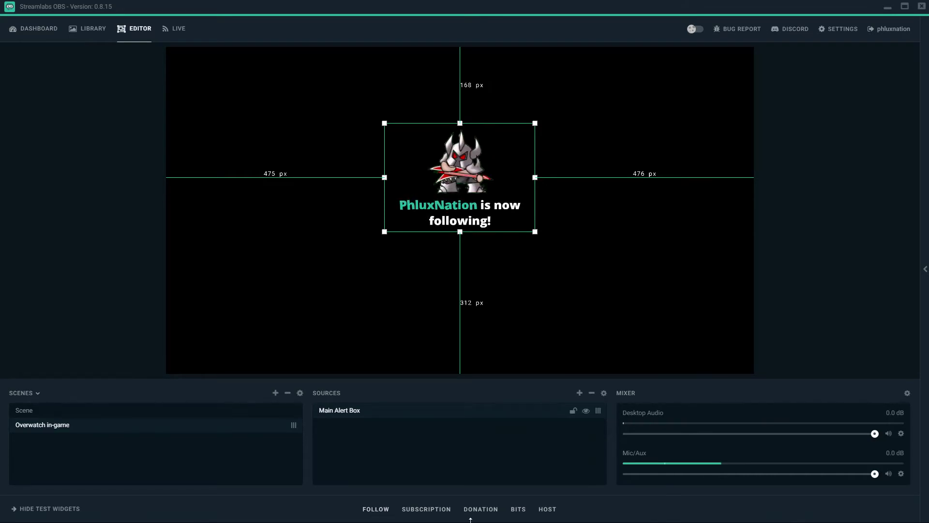
left_click(415, 512)
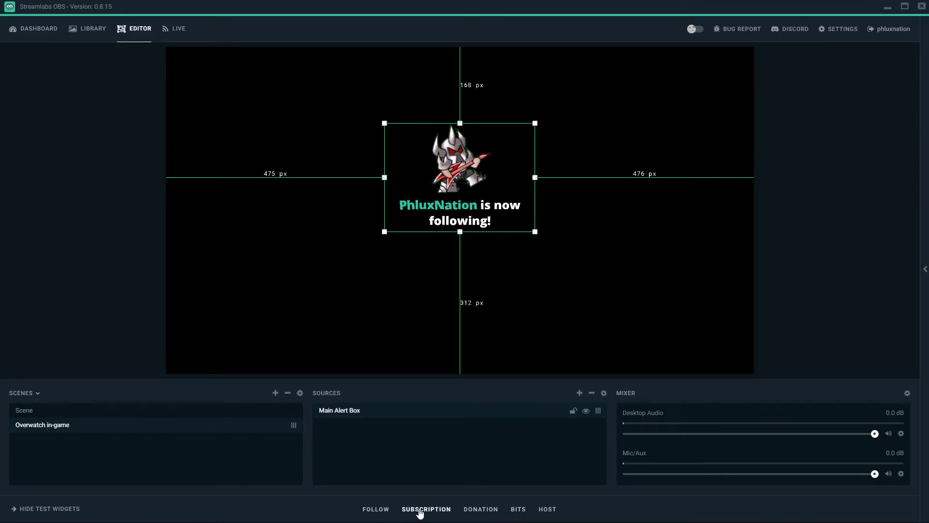
left_click(471, 510)
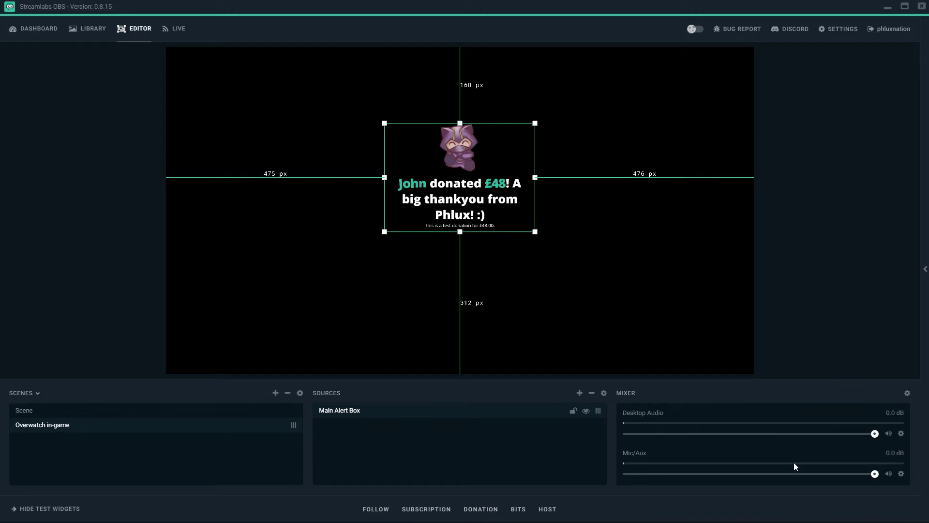
left_click(580, 393)
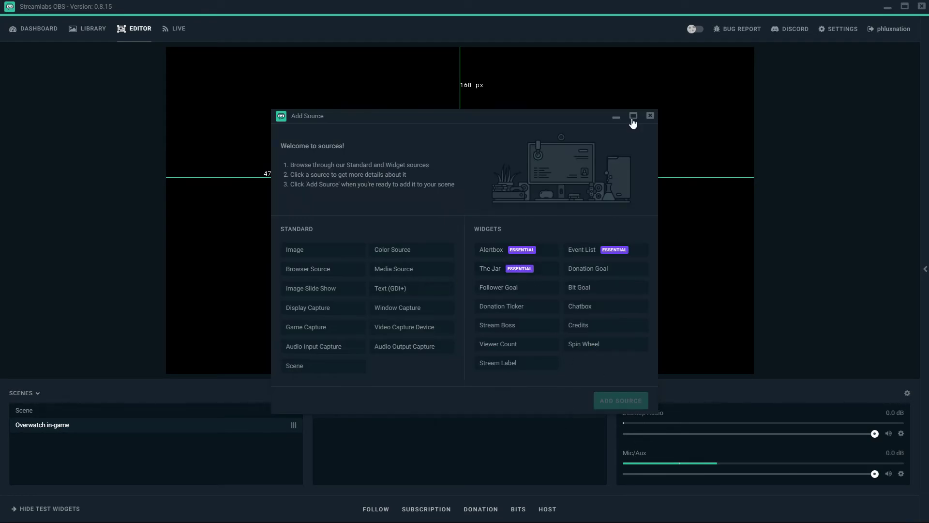
- Add a Follower Goal widget source with its default name and open its dashboard widget settings
left_click(650, 115)
left_click(580, 393)
left_click(525, 287)
left_click(635, 400)
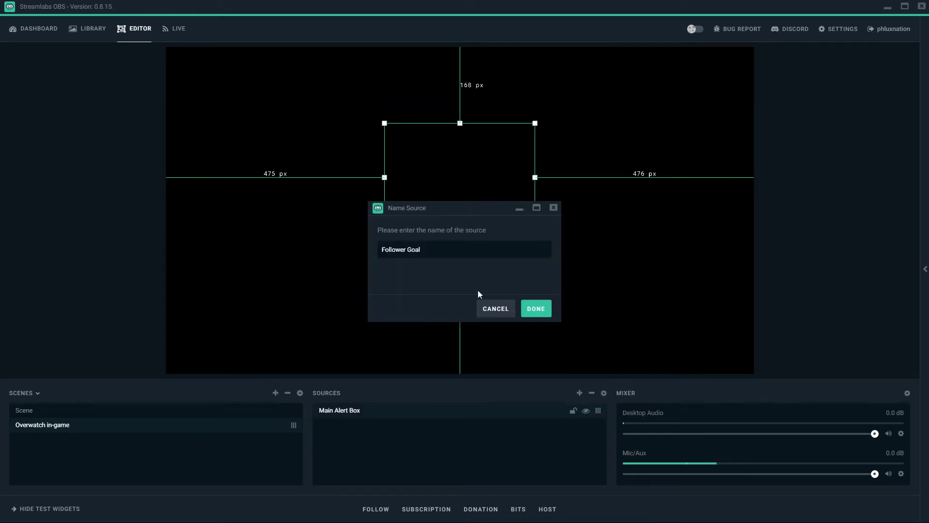
left_click(546, 312)
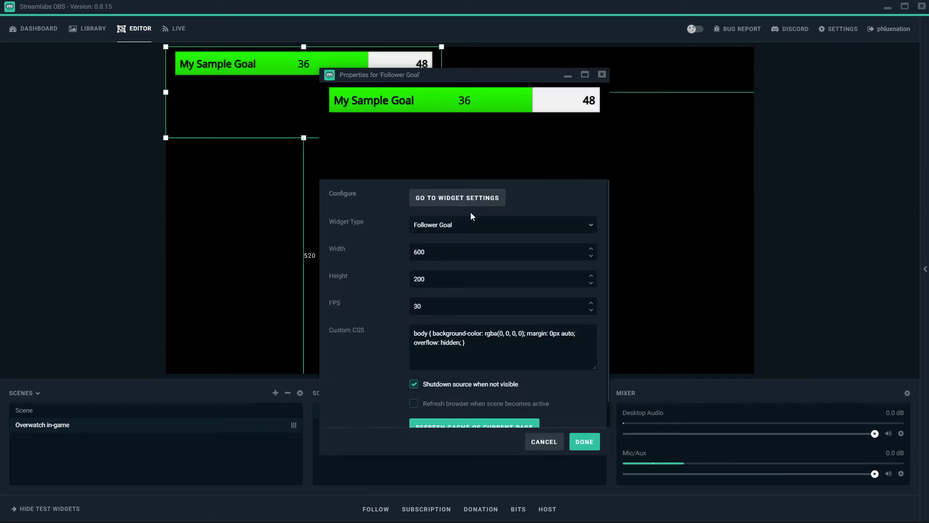
left_click(468, 198)
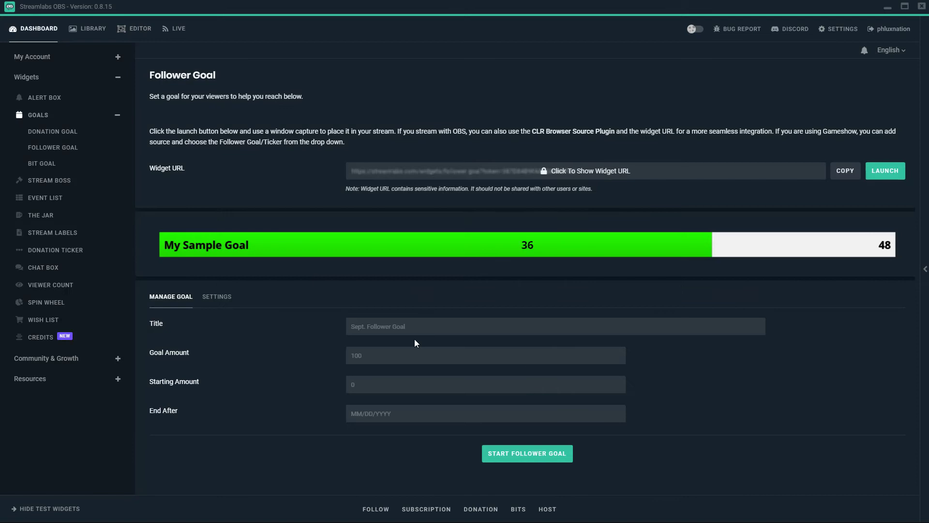
- Switch the follower goal's layout to Standard
left_click(217, 297)
left_click(387, 326)
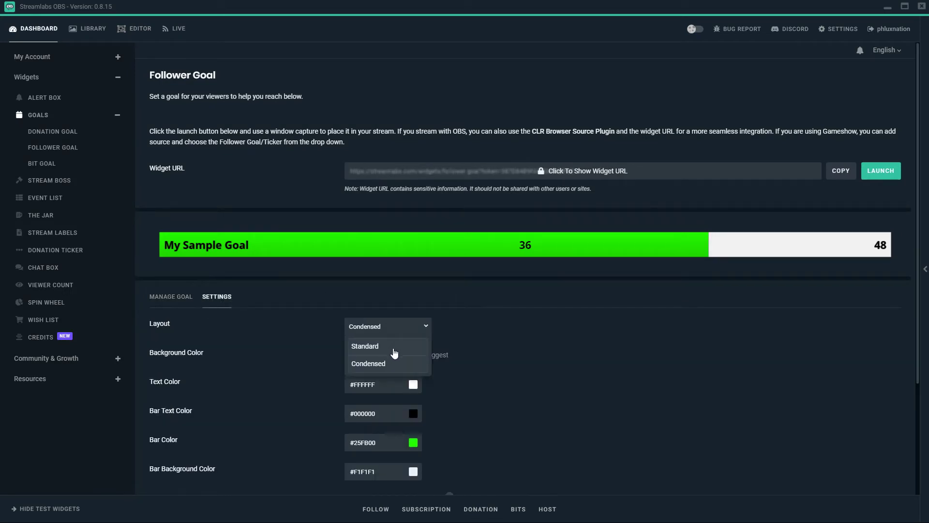
left_click(367, 344)
left_click(171, 317)
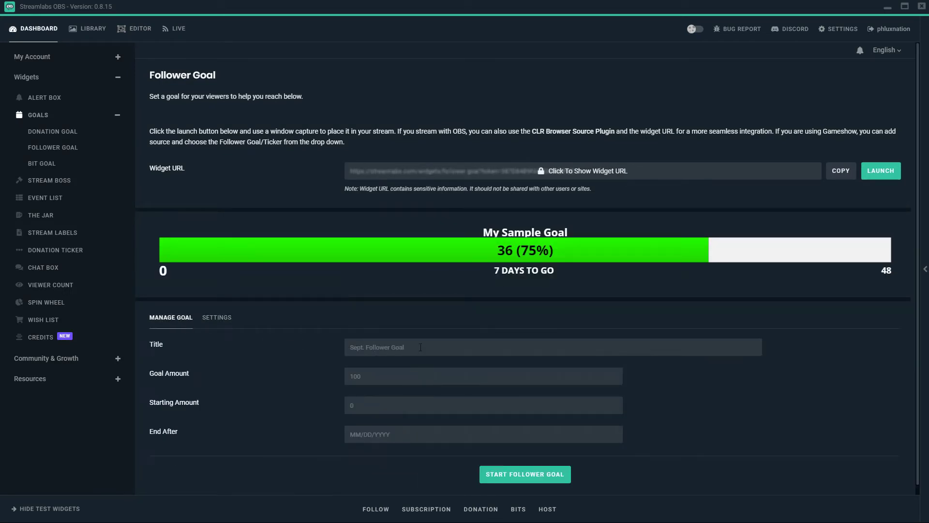
- Start 'April Follower Goal' with goal 250, starting amount 75, ending 04/30/2018
left_click(392, 349)
type("Apr")
type("04/30/")
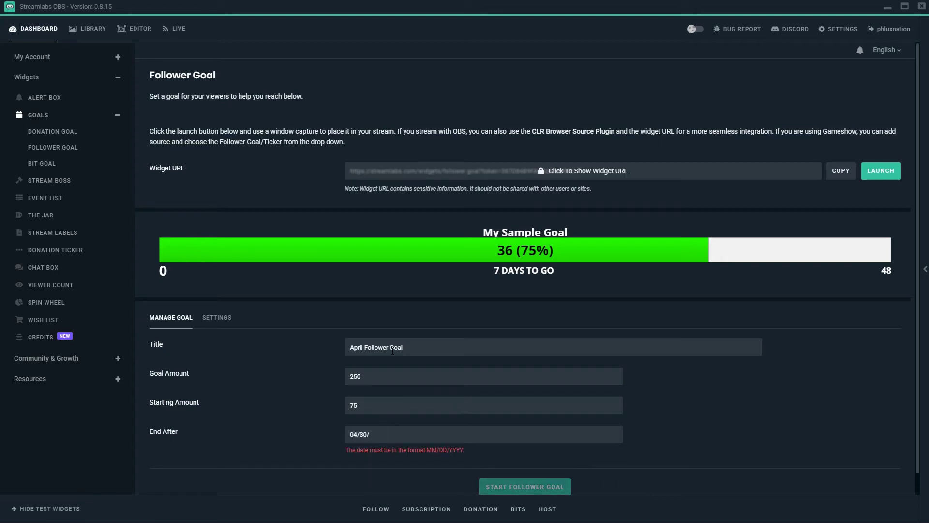
type("2018")
left_click(526, 477)
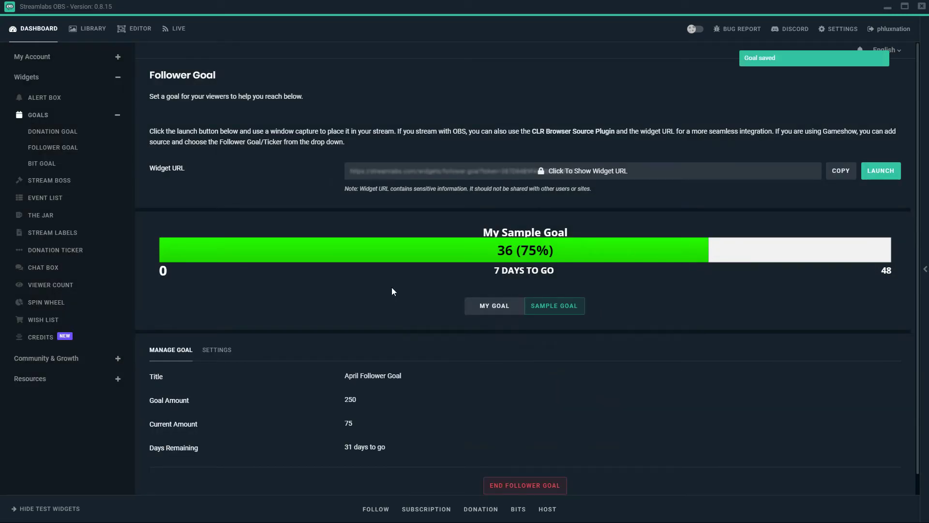
- Give the follower goal the Condensed layout with 48px bar thickness and save the settings
left_click(217, 349)
left_click(416, 379)
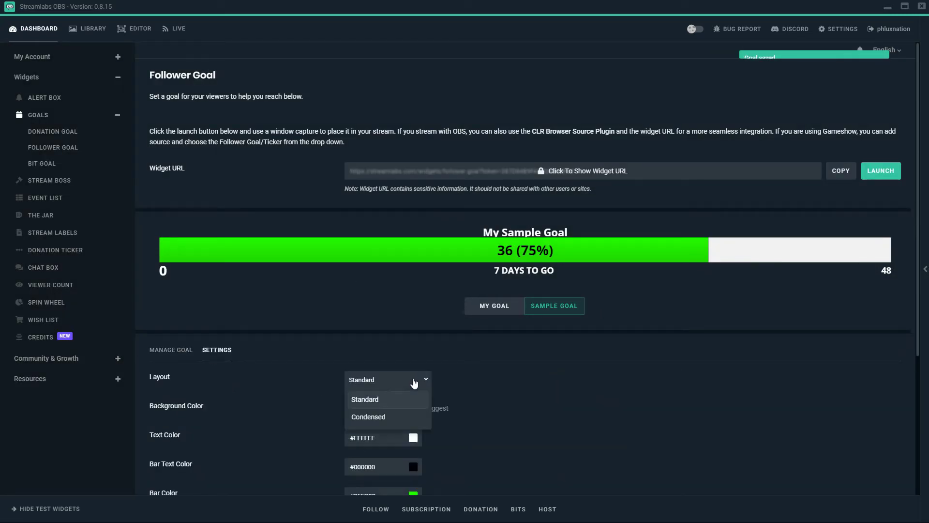
left_click(364, 417)
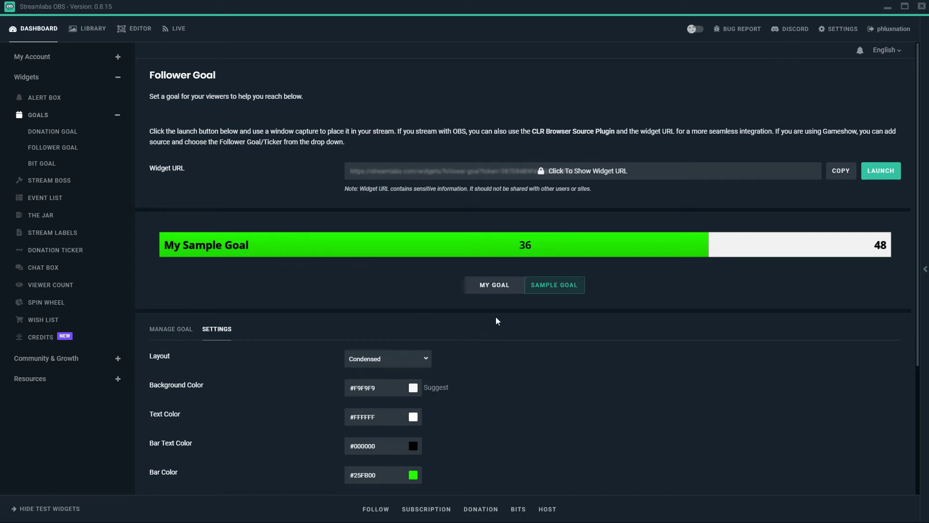
scroll(319, 382, "down", 2)
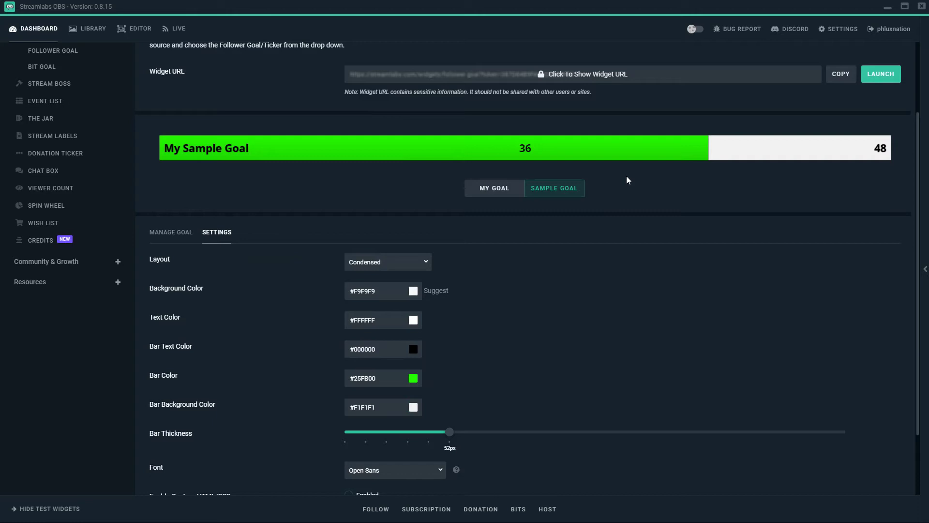
left_click_drag(450, 437, 411, 438)
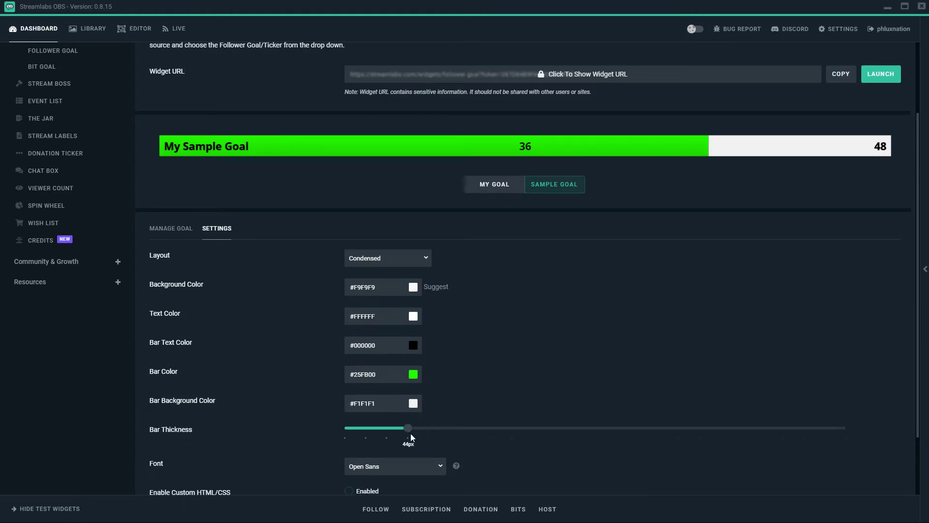
left_click(429, 430)
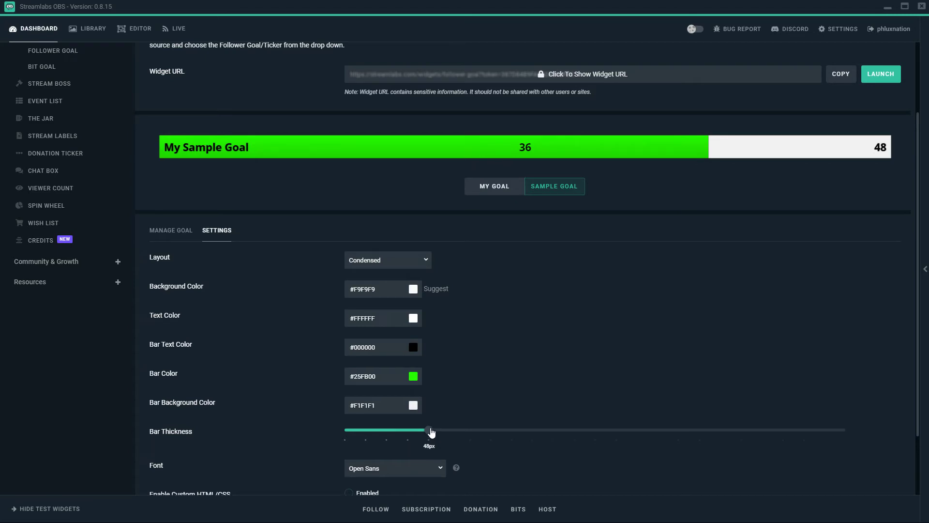
scroll(486, 418, "down", 2)
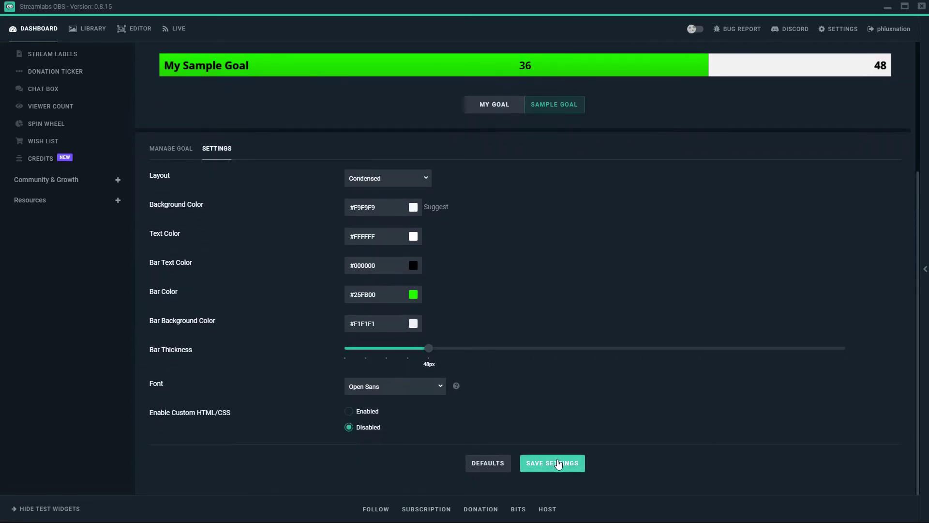
left_click(570, 463)
scroll(569, 434, "up", 3)
- In the Editor, shrink the Follower Goal bar and move it to the canvas's bottom centre
left_click(135, 29)
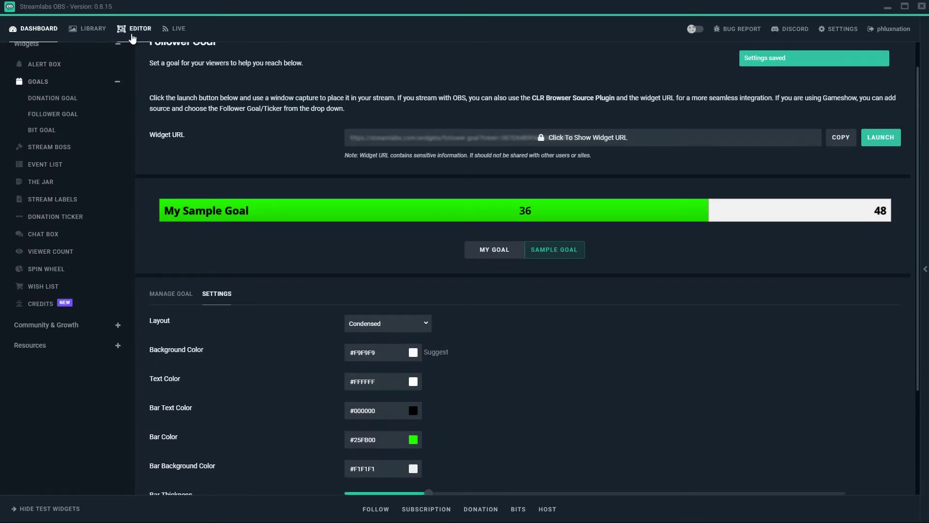
left_click(486, 216)
left_click(380, 303)
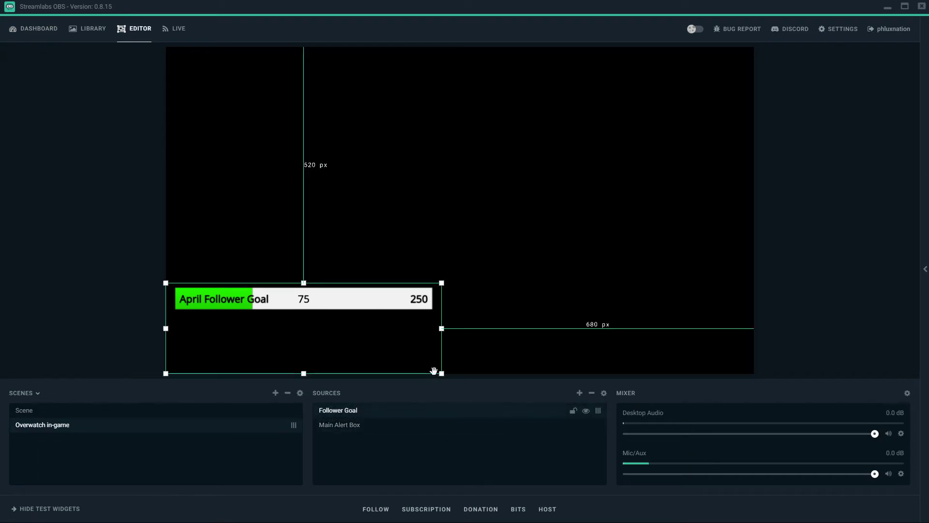
left_click_drag(441, 373, 311, 331)
left_click_drag(266, 287, 491, 360)
left_click(510, 315)
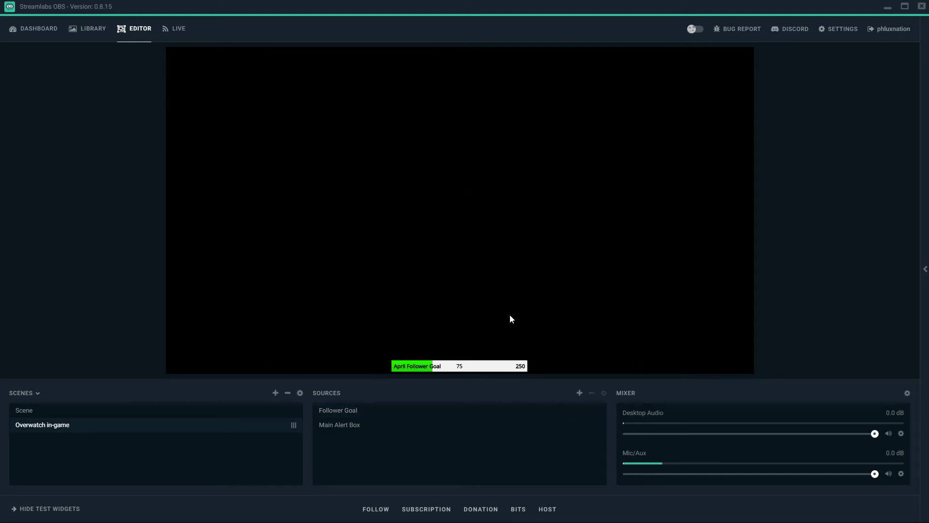
- Add an Event List widget source named Event List and open its dashboard widget settings
left_click(580, 394)
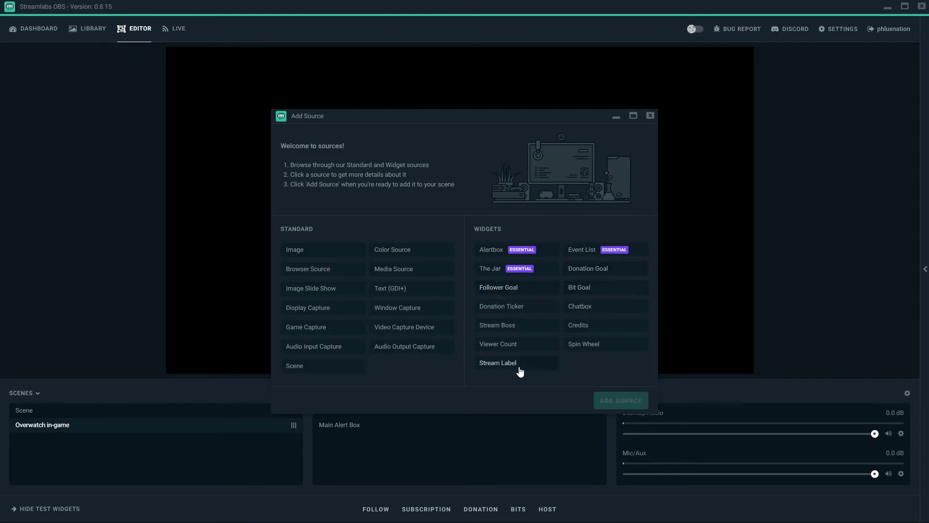
left_click(584, 251)
left_click(626, 401)
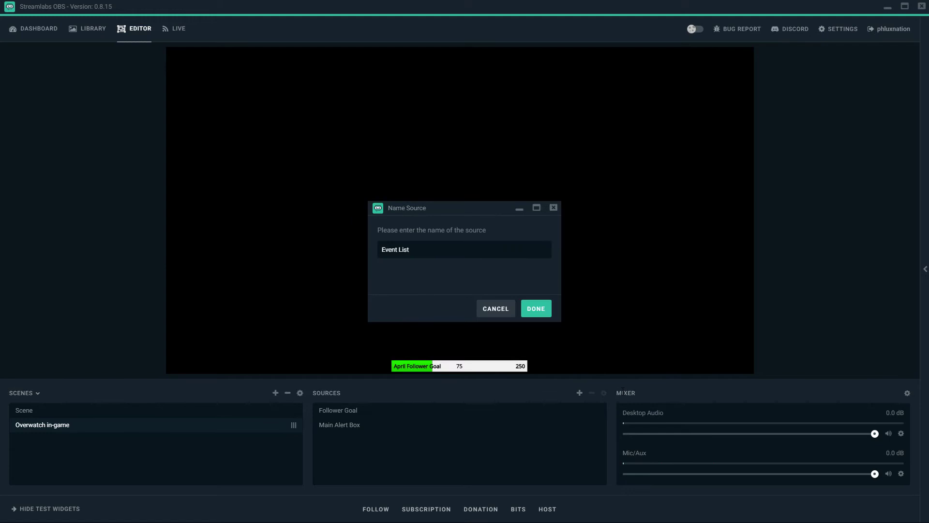
left_click(536, 309)
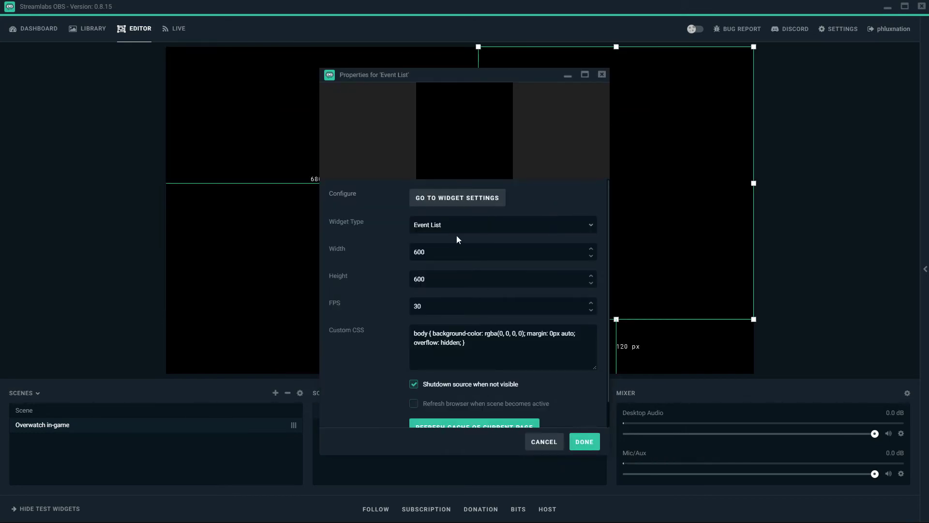
left_click(476, 198)
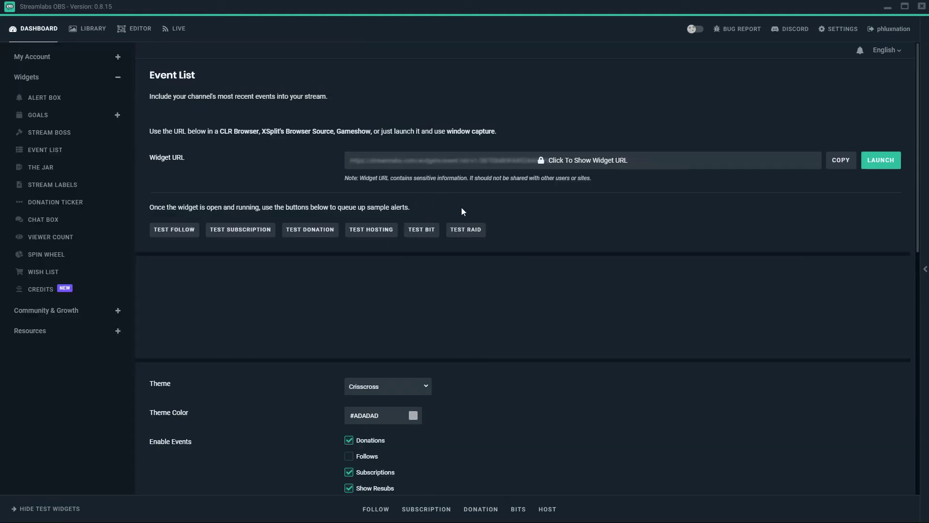
- Queue a sample alert in the preview and switch the event list theme to Chevrons
left_click(223, 229)
scroll(529, 257, "down", 1)
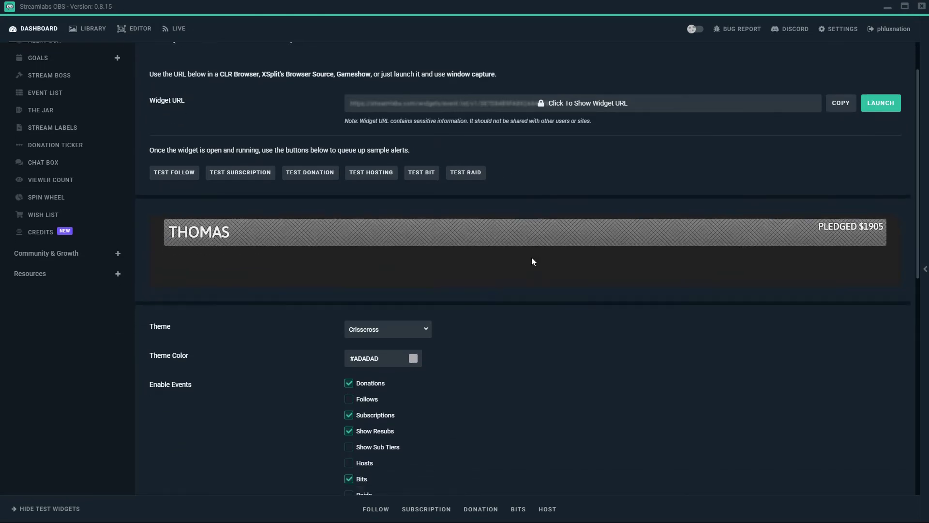
scroll(532, 262, "down", 1)
left_click(408, 295)
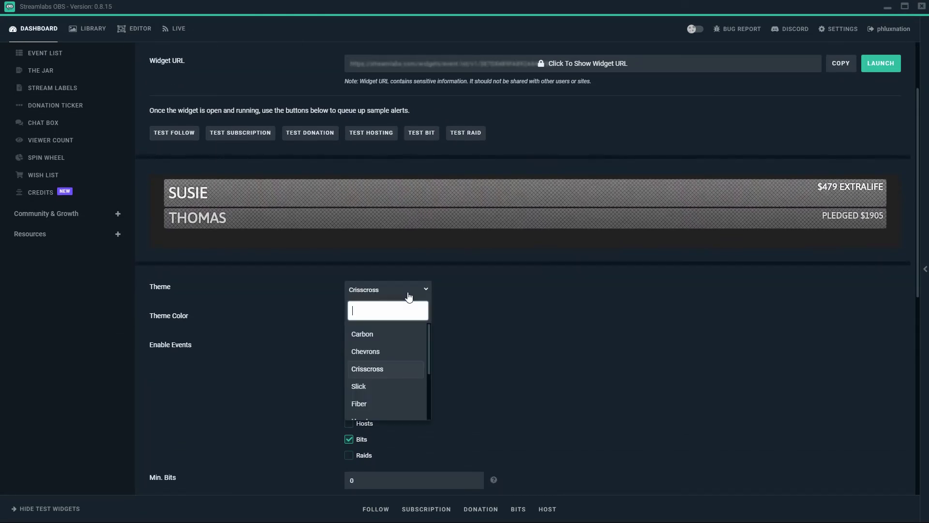
left_click(387, 352)
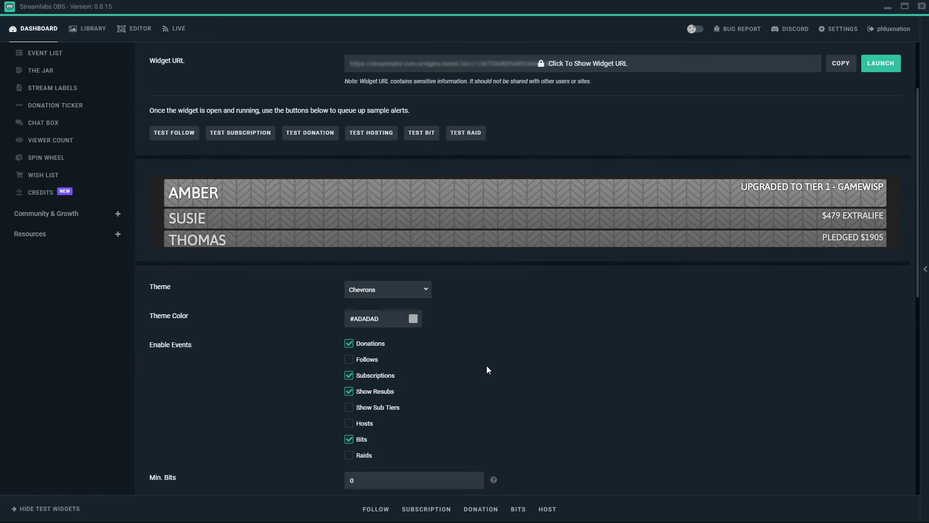
- Try out theme colours, briefly landing on orange #AF5A09
left_click(414, 319)
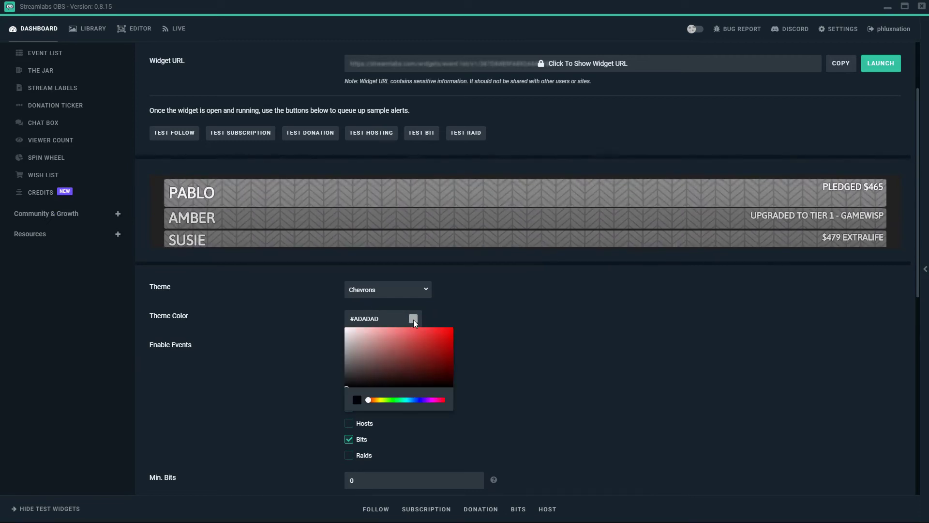
left_click(414, 399)
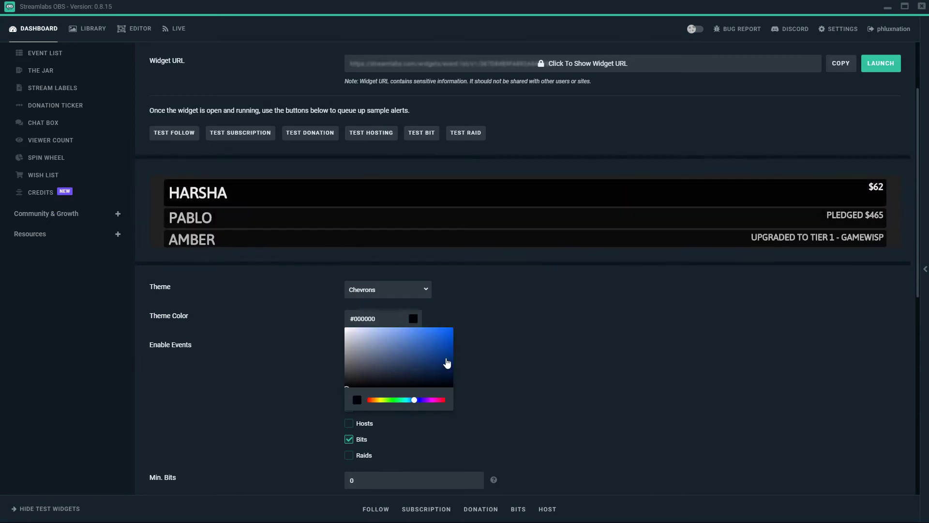
left_click_drag(447, 363, 454, 363)
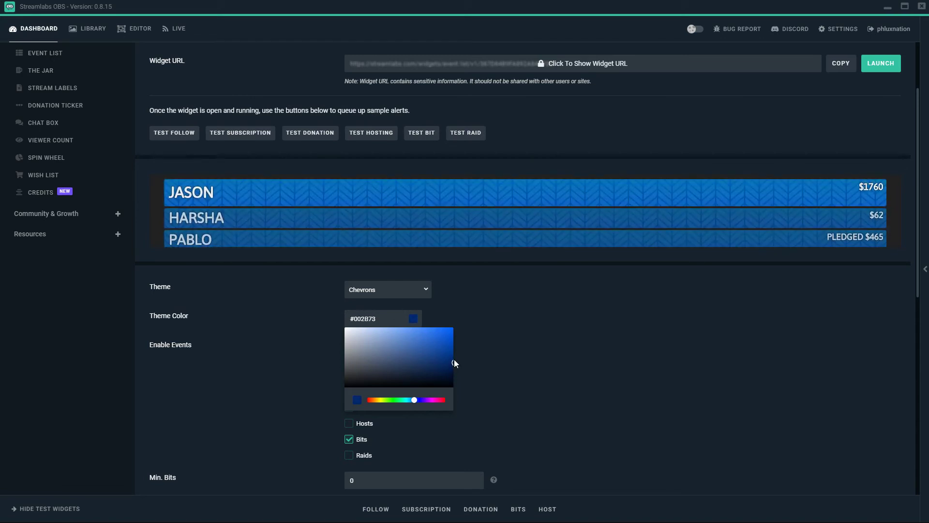
left_click_drag(406, 403, 358, 407)
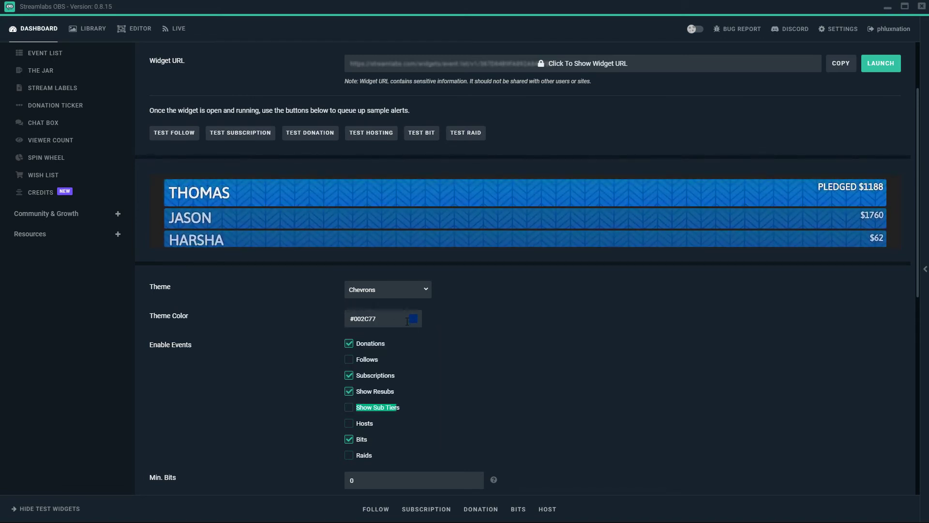
left_click(407, 320)
left_click(374, 400)
mouse_move(425, 369)
left_mouse_down()
mouse_move(457, 351)
mouse_move(479, 361)
mouse_move(447, 352)
left_mouse_up()
left_click(451, 350)
left_click(478, 347)
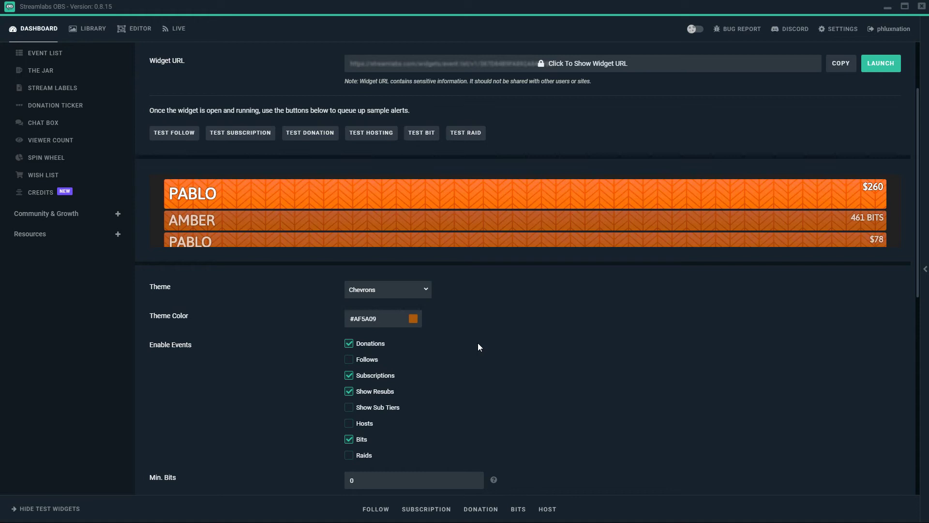
- Set the event list theme colour to dark blue #081669
left_click(413, 319)
left_click(418, 400)
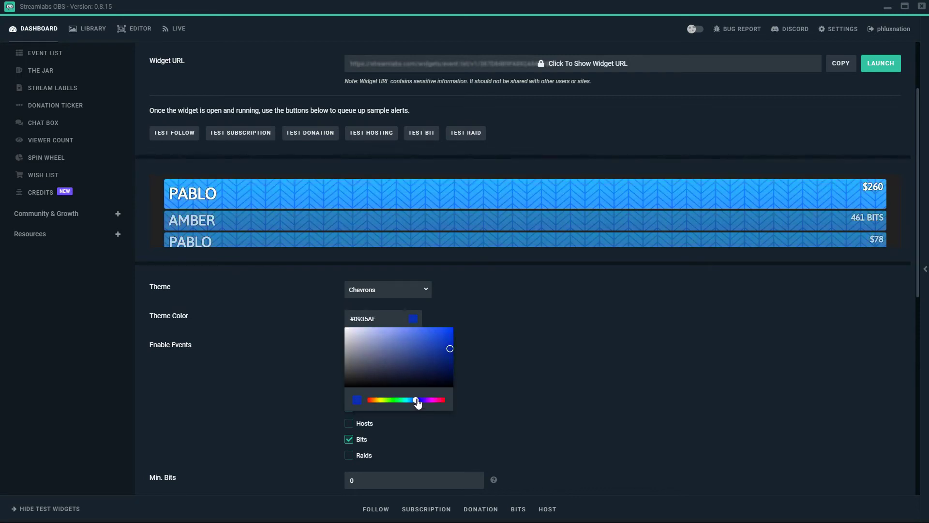
left_click_drag(447, 347, 448, 367)
left_click(496, 349)
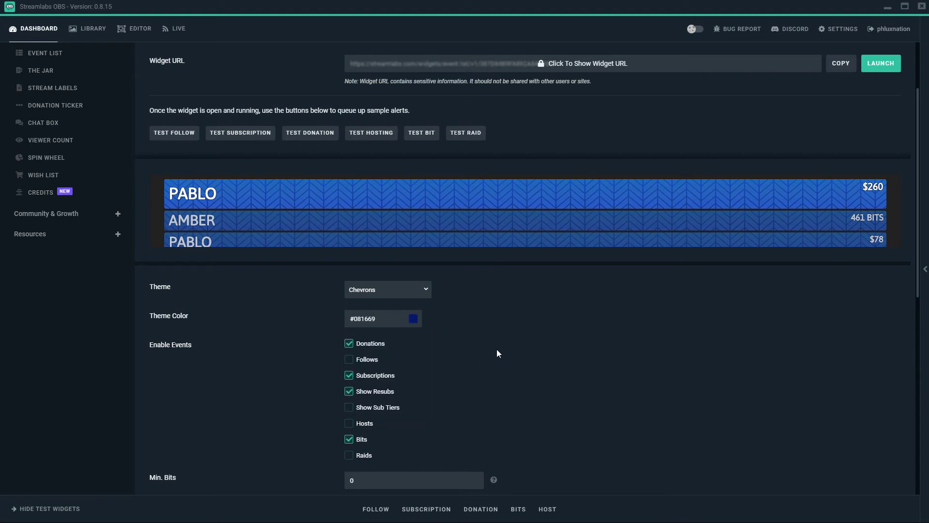
scroll(479, 362, "down", 2)
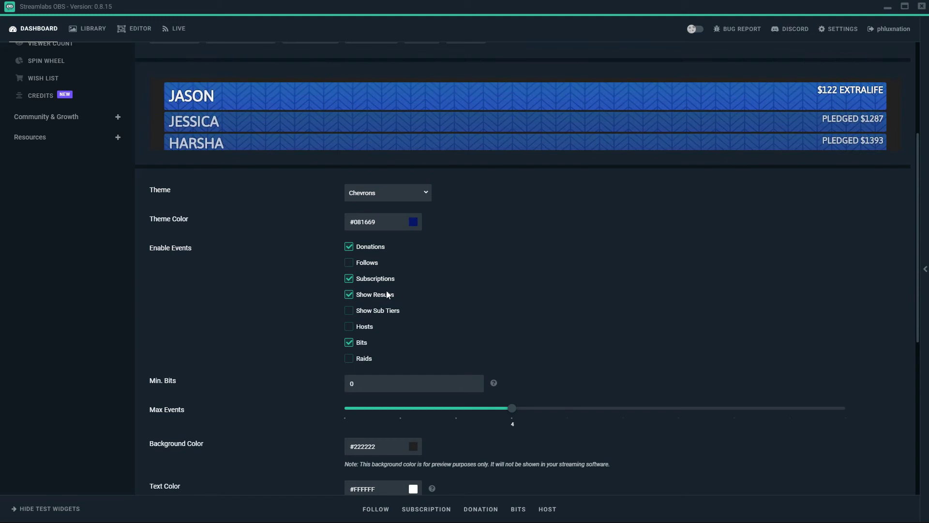
- Reduce the event list's Max Events from 4 to 3
scroll(406, 304, "down", 1)
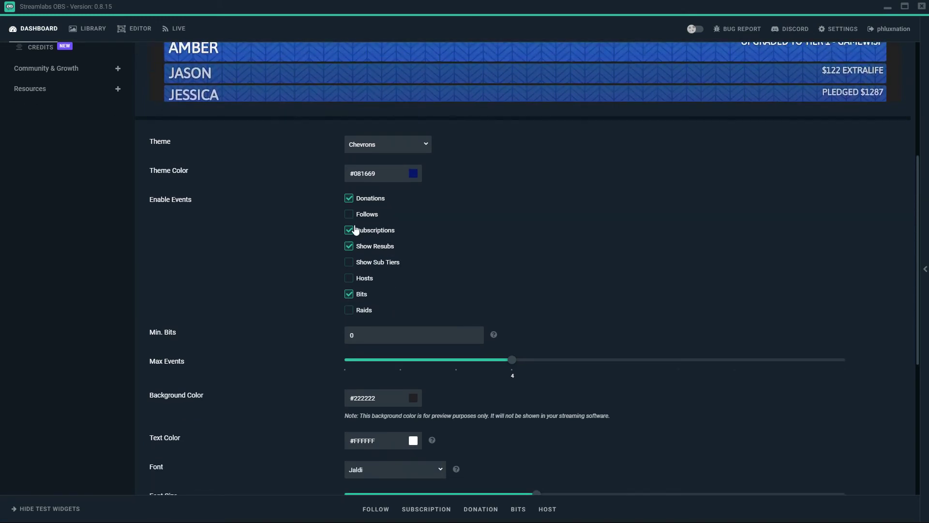
scroll(423, 322, "down", 2)
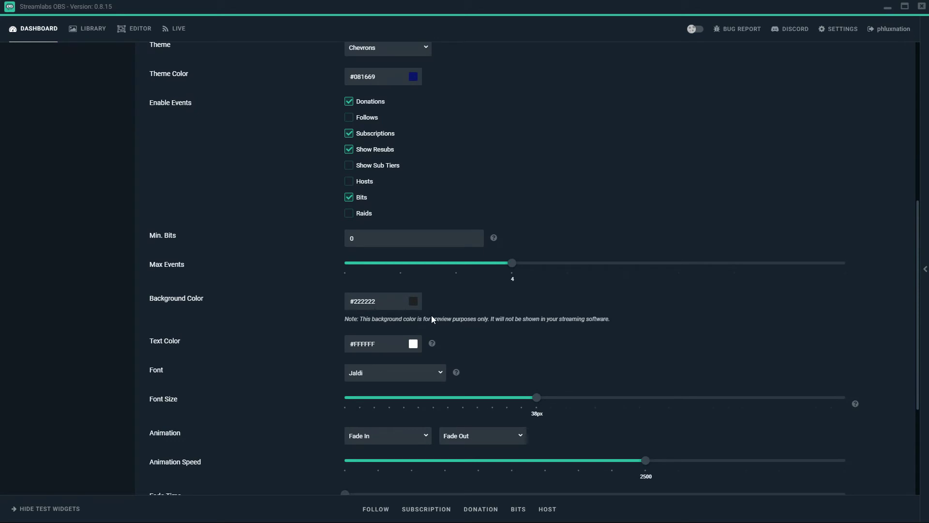
left_click_drag(512, 263, 467, 267)
- Save the Event List settings with Flip Y enabled and return to the Editor
scroll(426, 281, "down", 2)
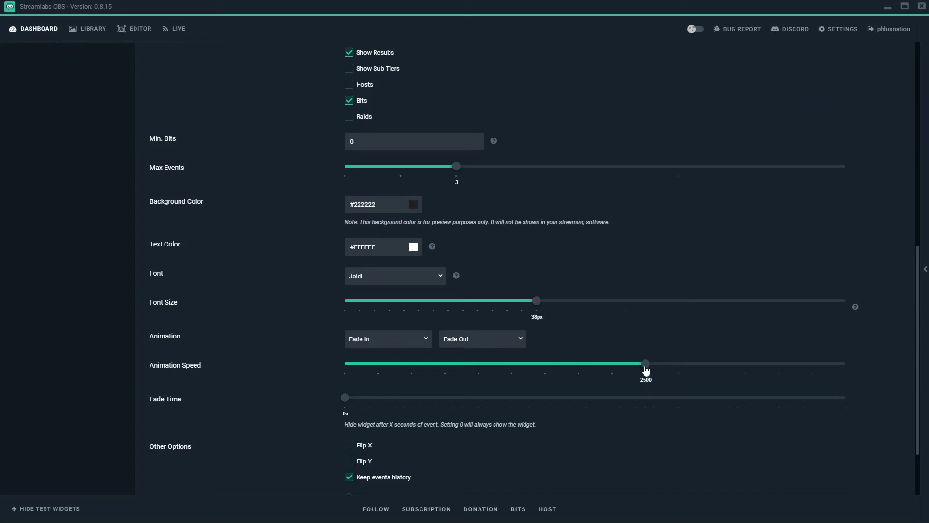
scroll(641, 371, "down", 2)
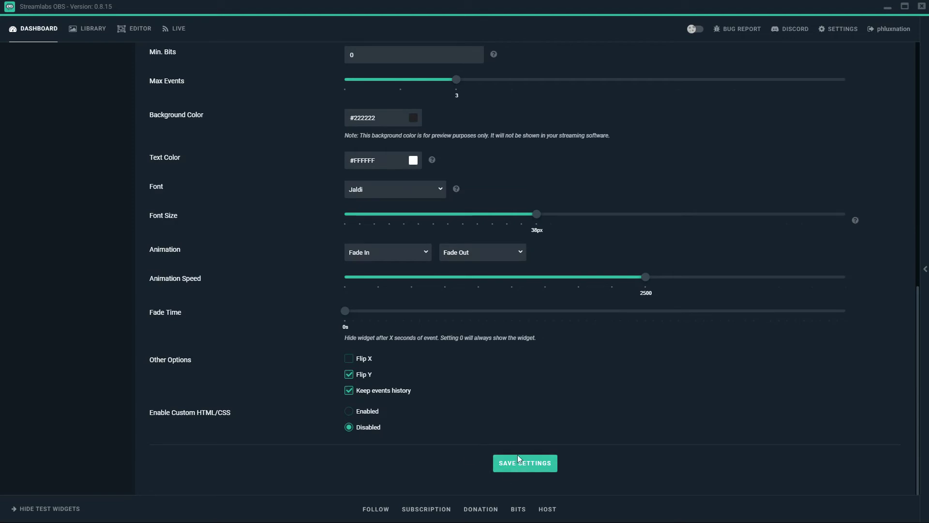
scroll(466, 356, "up", 10)
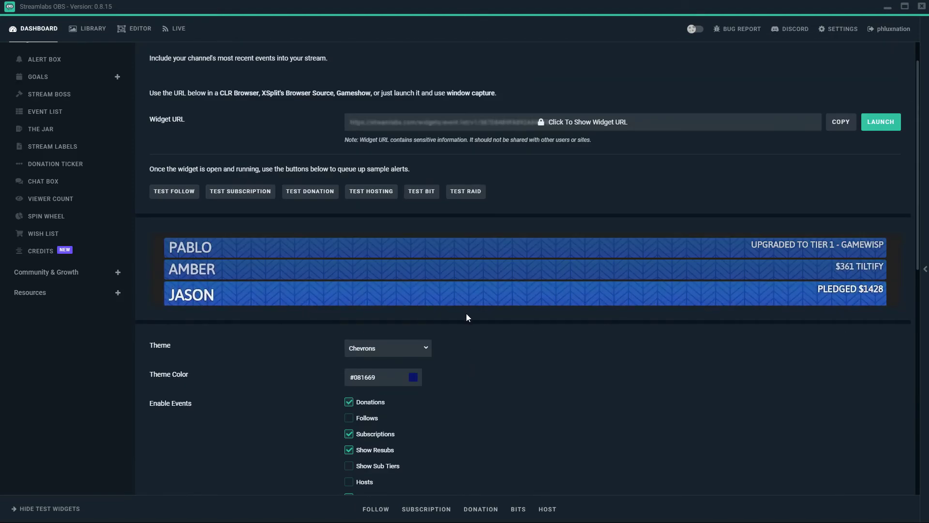
scroll(467, 361, "down", 10)
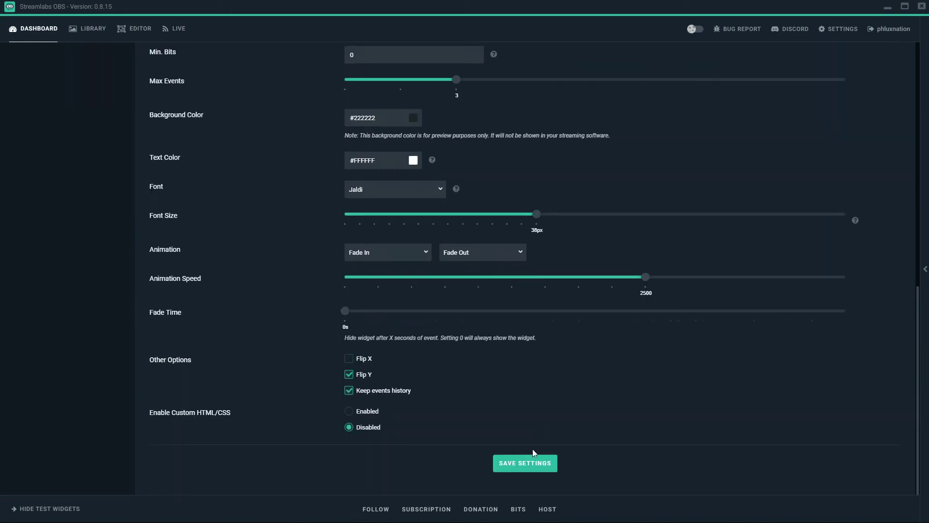
left_click(531, 460)
scroll(525, 397, "up", 10)
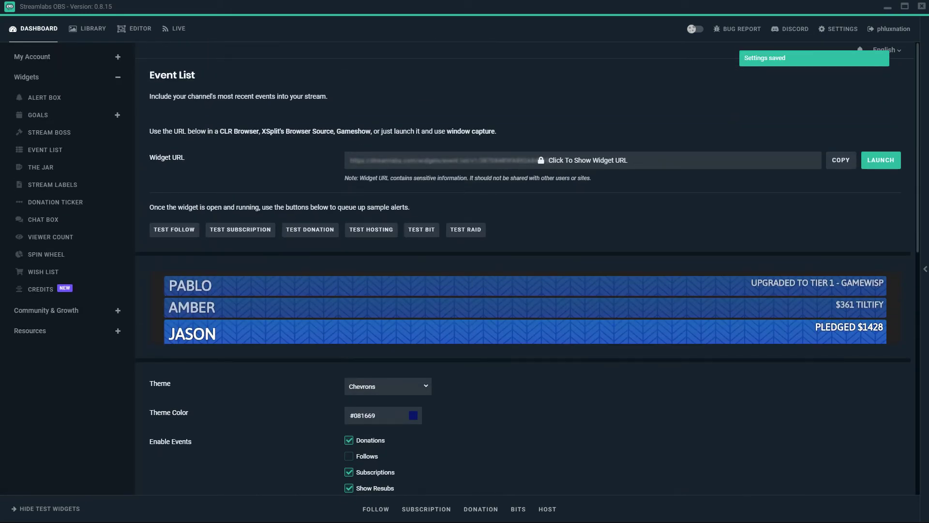
left_click(132, 36)
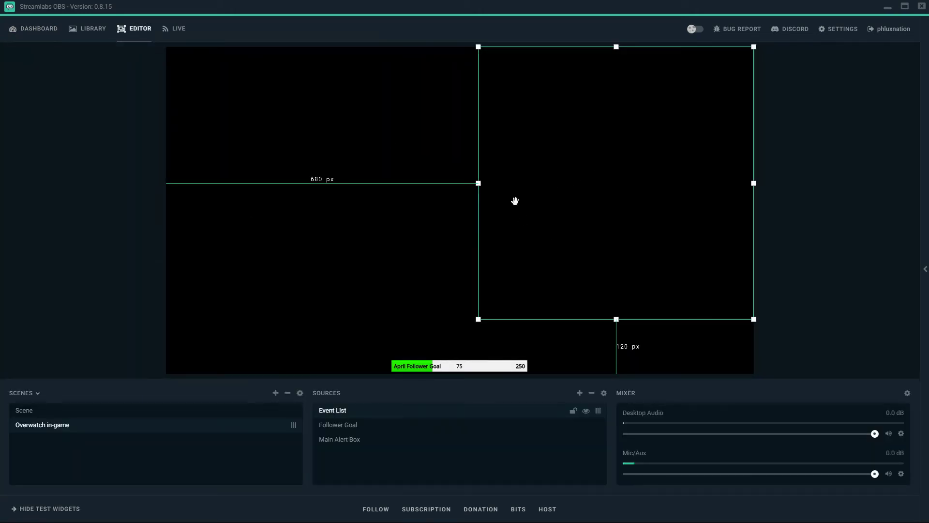
- Fire test subscription, donation and bits alerts to fill the Event List on the canvas
left_click(63, 509)
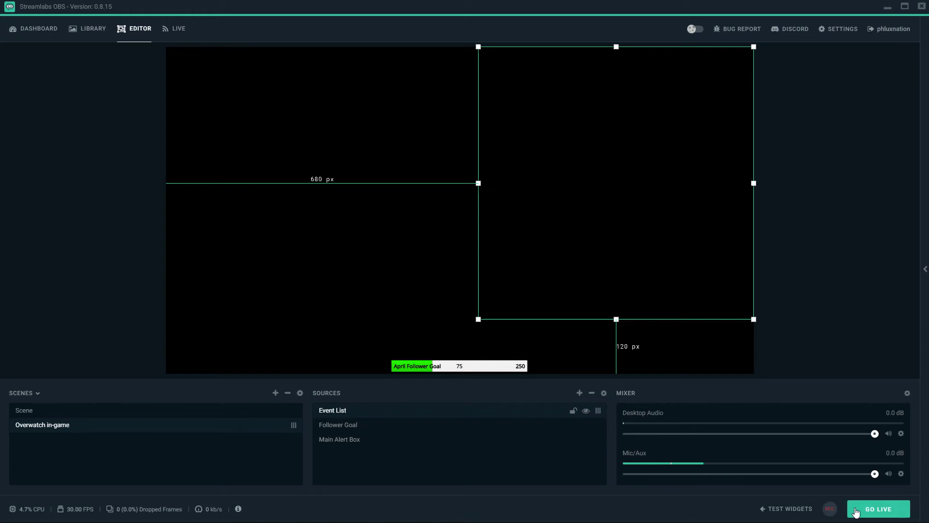
left_click(788, 509)
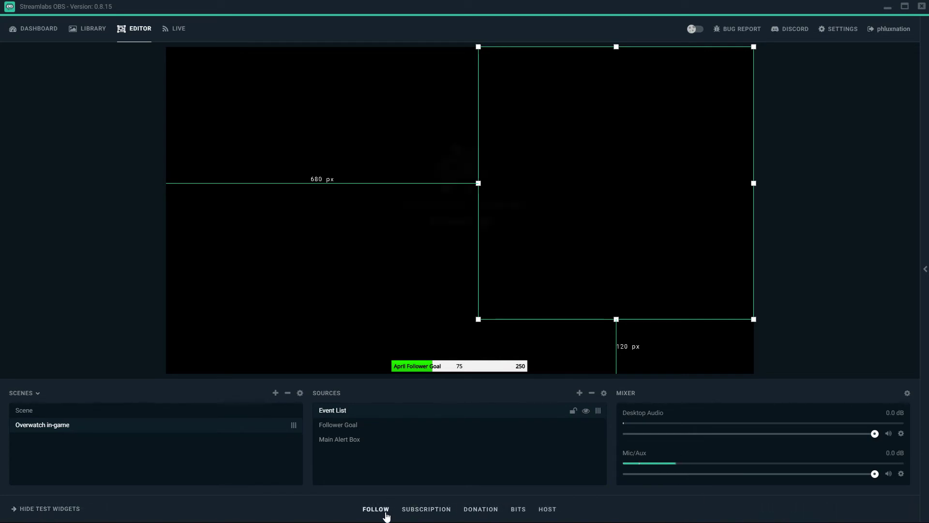
left_click(415, 509)
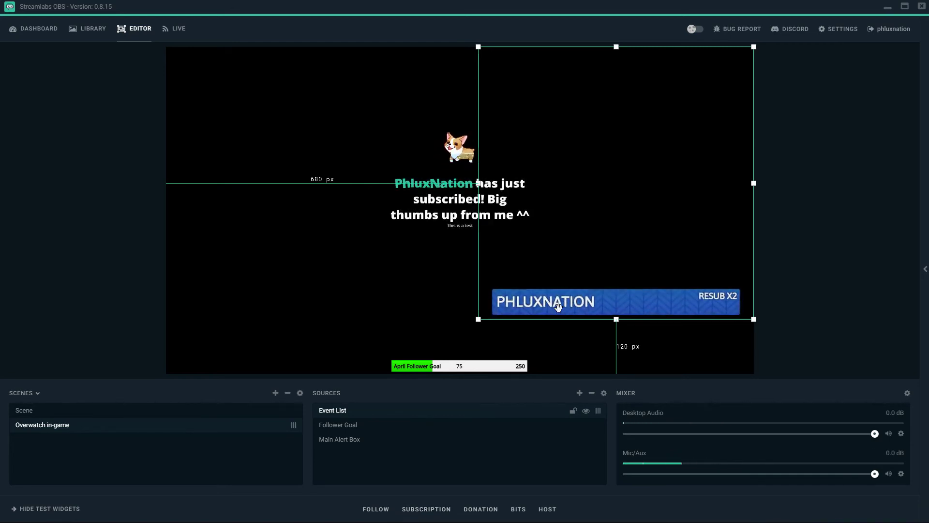
left_click(478, 514)
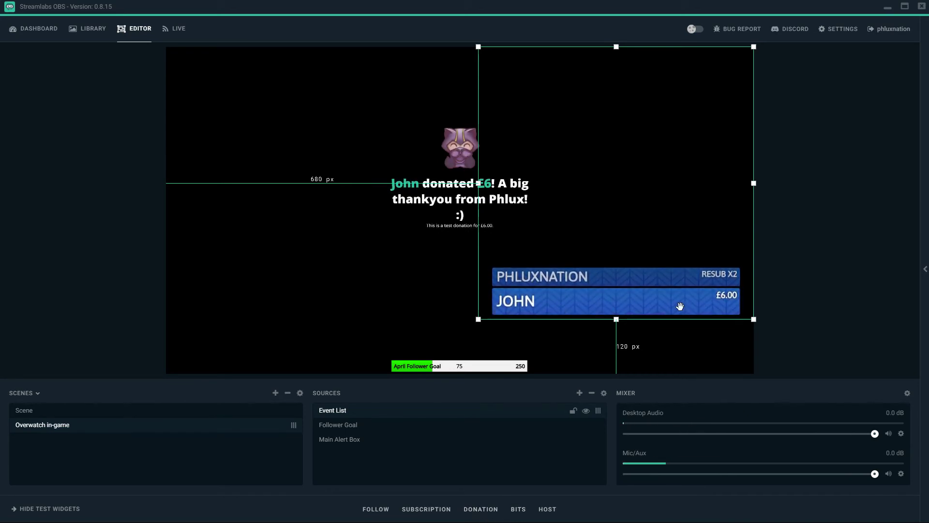
left_click(522, 514)
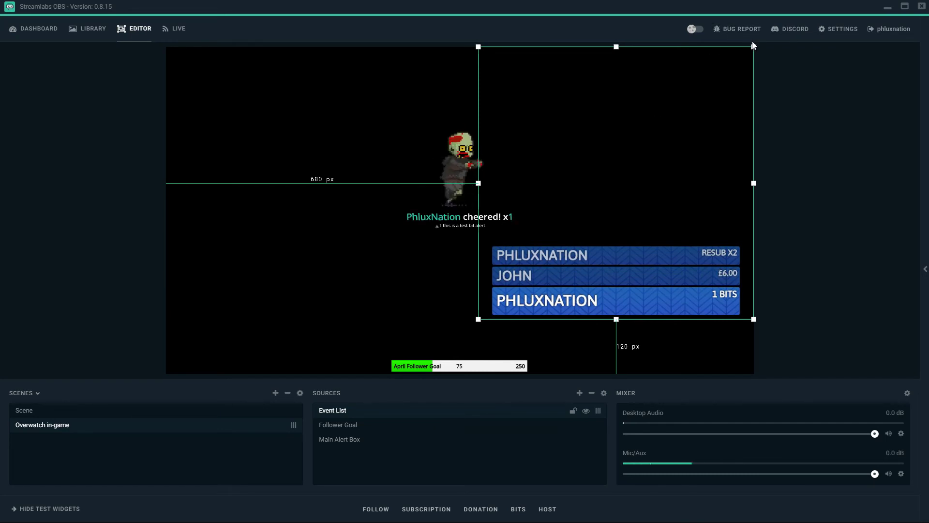
- Shrink the Event List, place it in the bottom-left corner, then open the Add Source list
left_click_drag(754, 45, 576, 222)
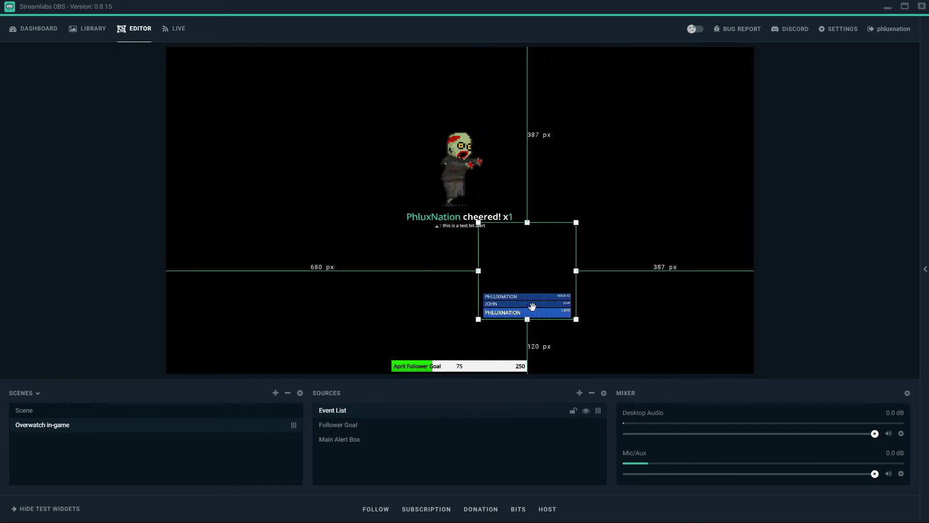
left_click_drag(532, 306, 222, 356)
left_click(323, 300)
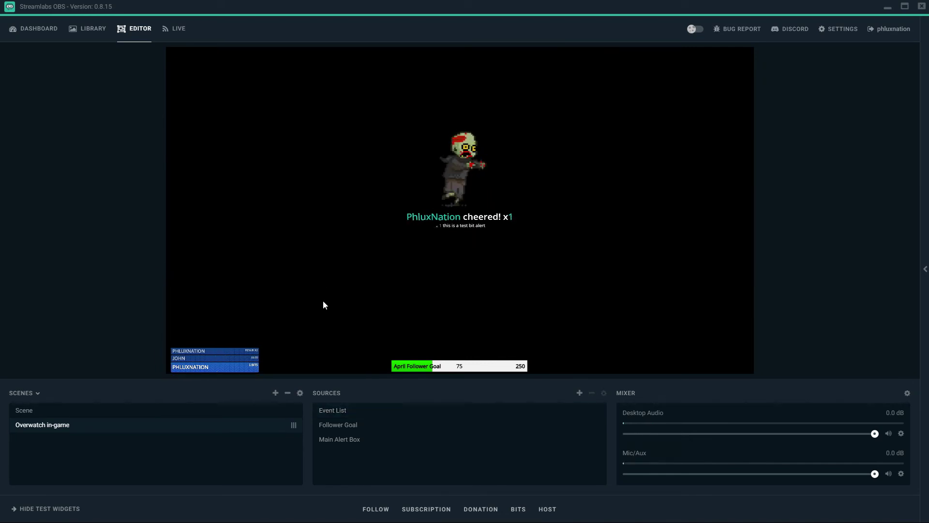
left_click(221, 352)
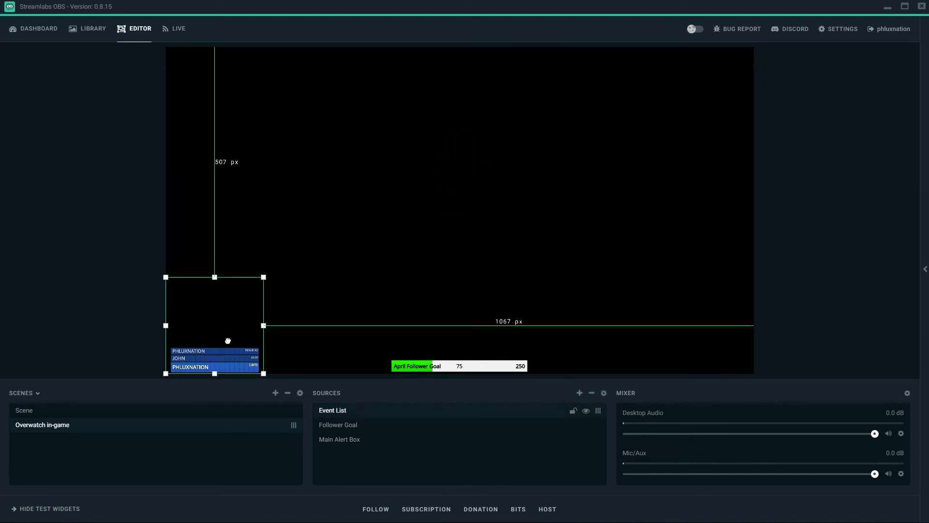
left_click(336, 280)
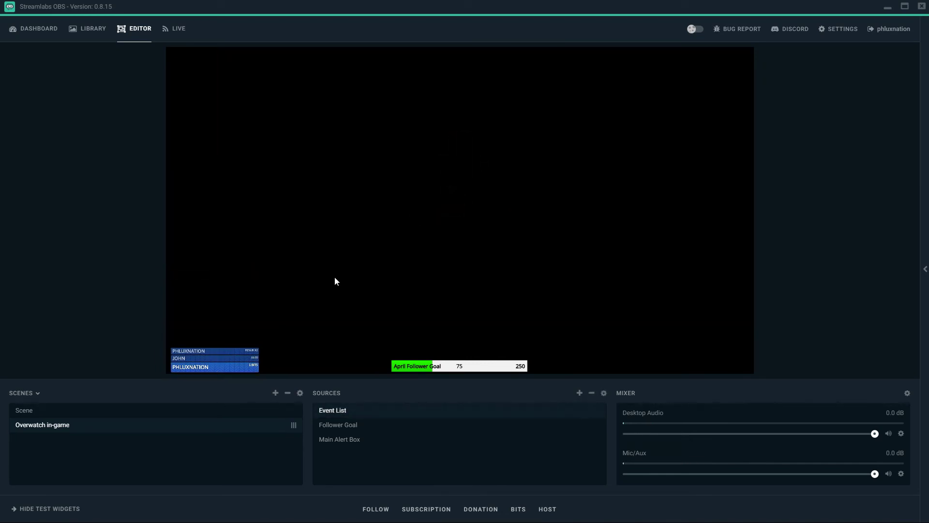
left_click(579, 393)
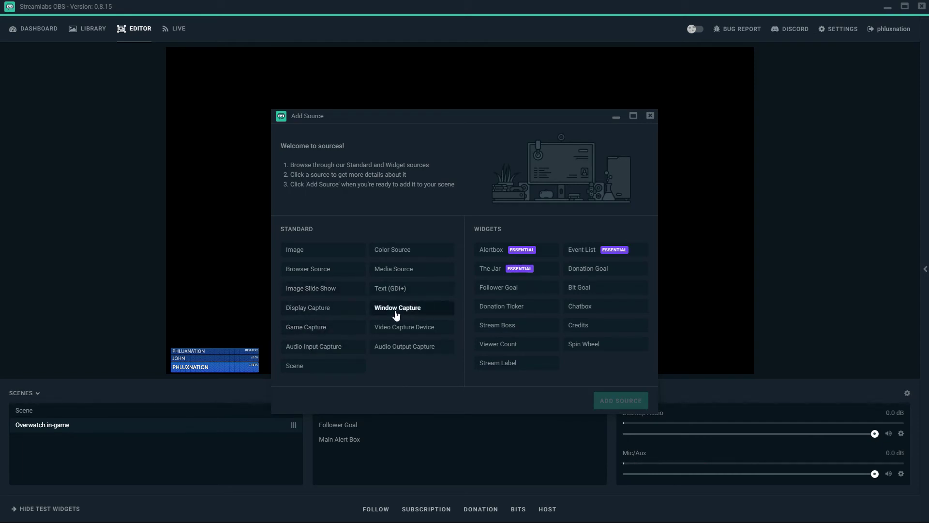
- Add a Window Capture source named 'Anything that has a window'
left_click(422, 315)
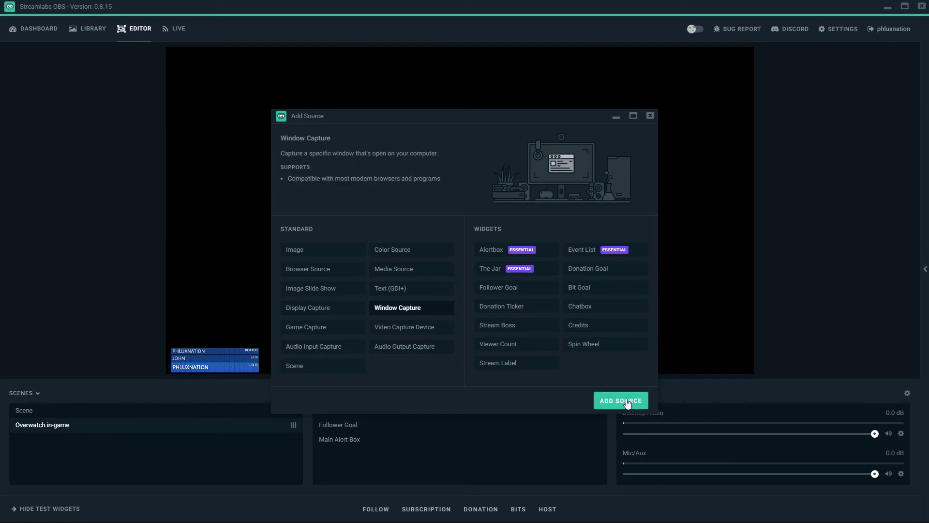
left_click(624, 400)
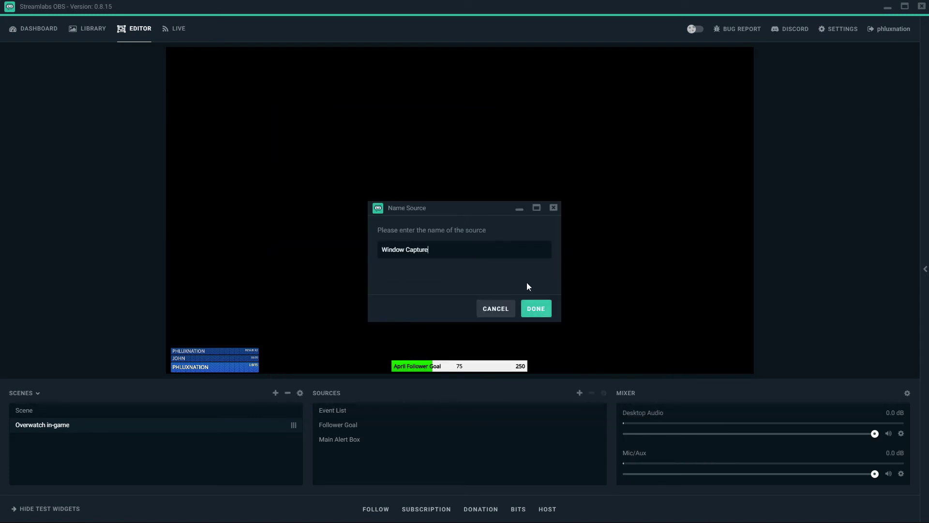
key("ctrl+a")
type("Anything t")
type("hat has a window")
left_click(524, 309)
- Set it to match the exact window title on the first OBS window, then delete it
left_click(489, 225)
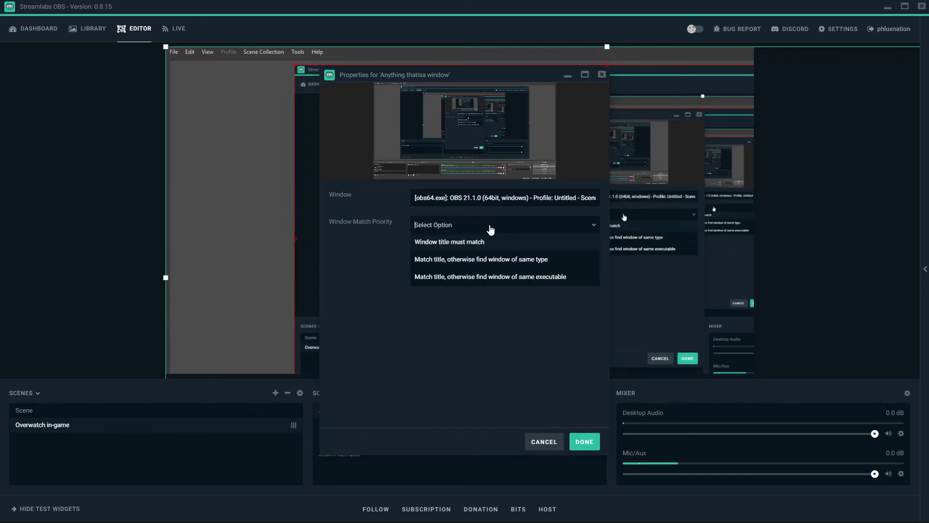
left_click(467, 242)
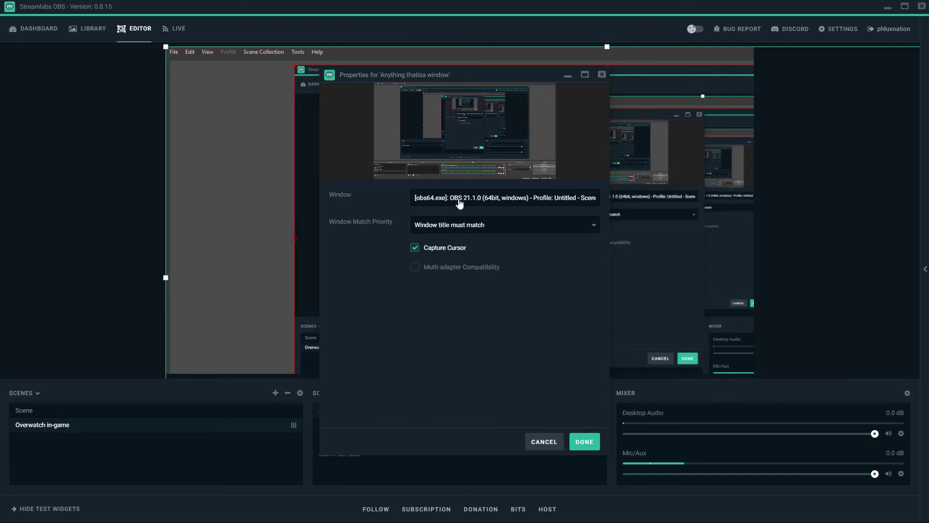
left_click(459, 203)
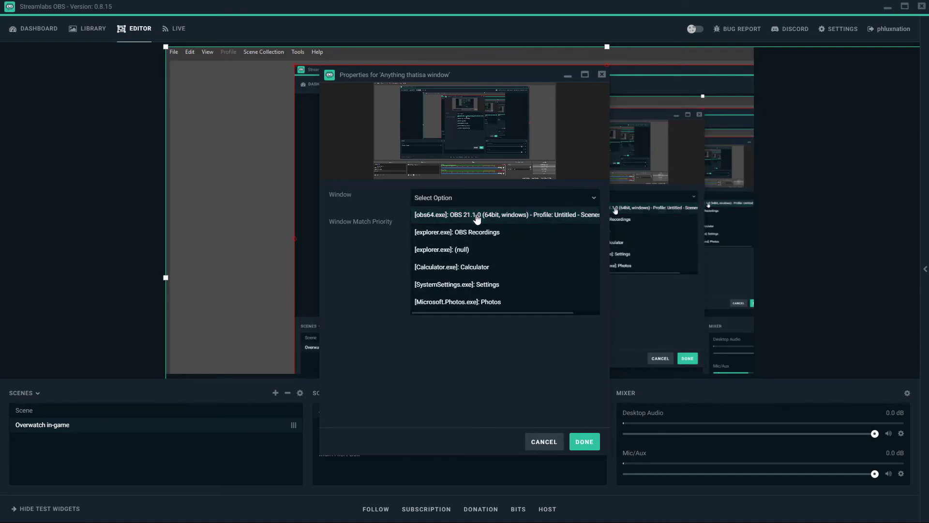
left_click(477, 218)
left_click(548, 441)
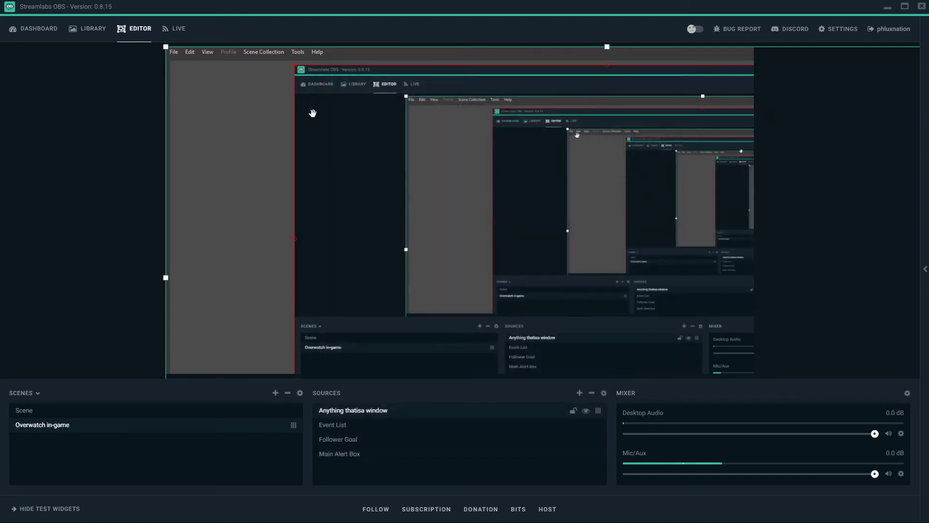
key("Delete")
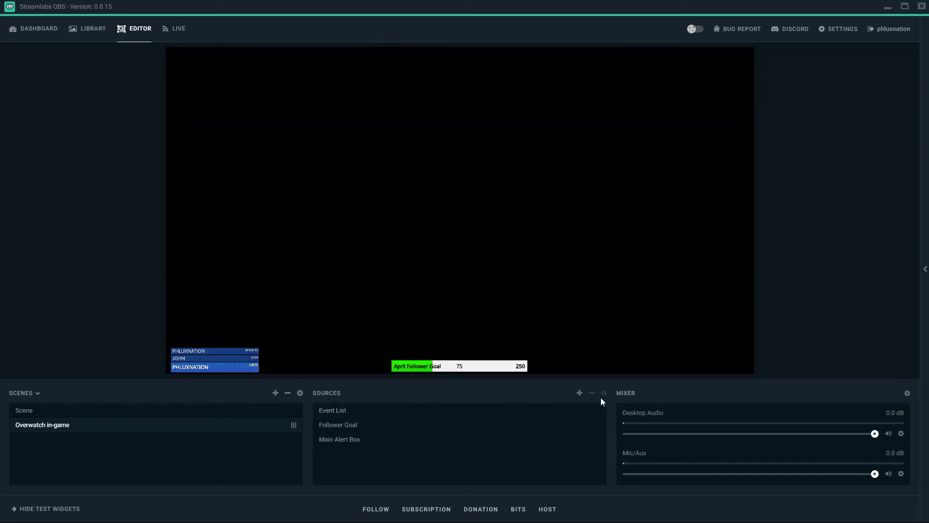
- Add a new Display Capture source to the scene
left_click(579, 392)
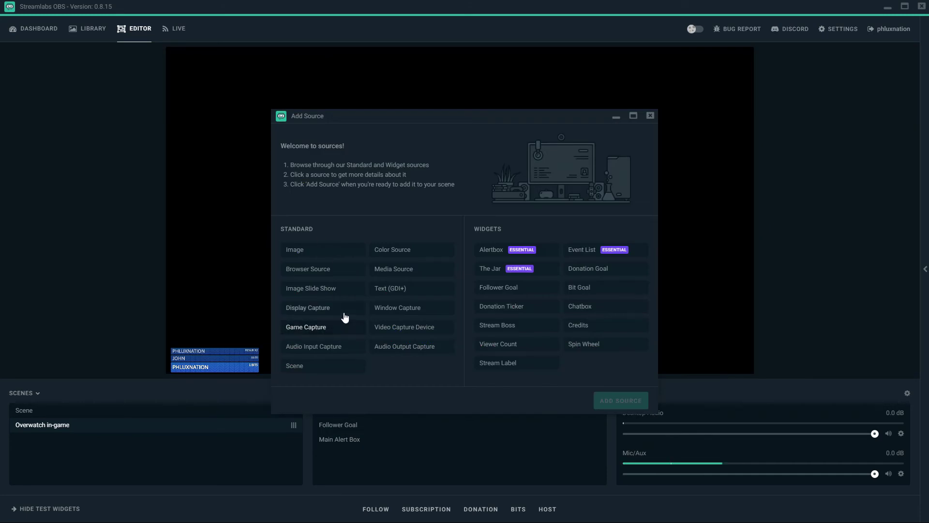
left_click(343, 331)
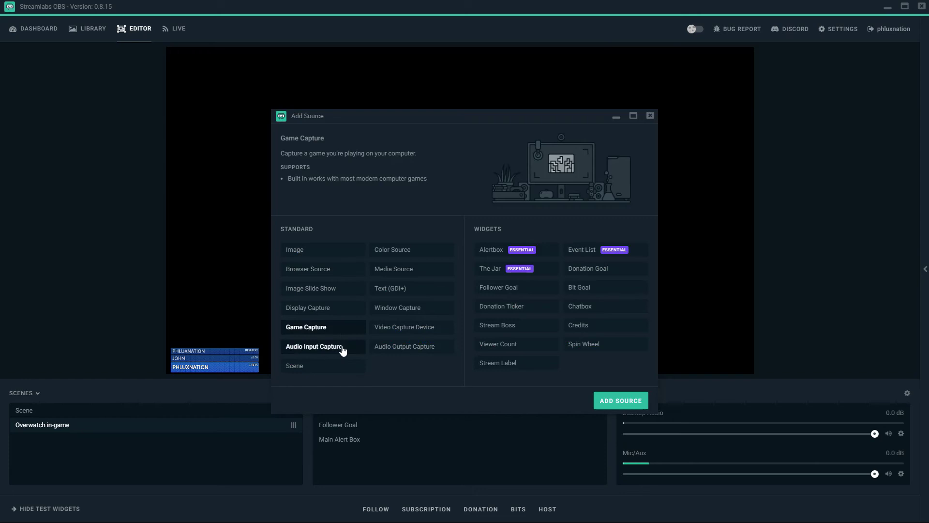
left_click(346, 310)
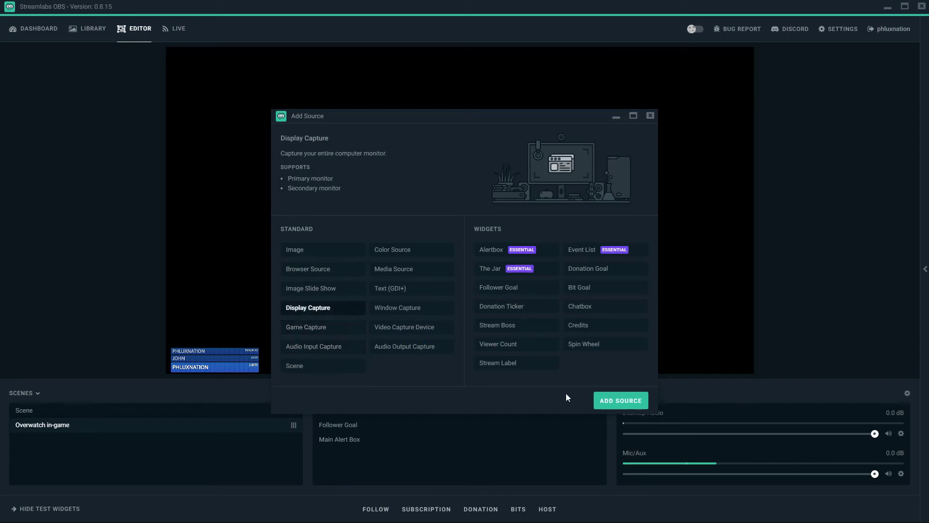
left_click(605, 400)
left_click(620, 403)
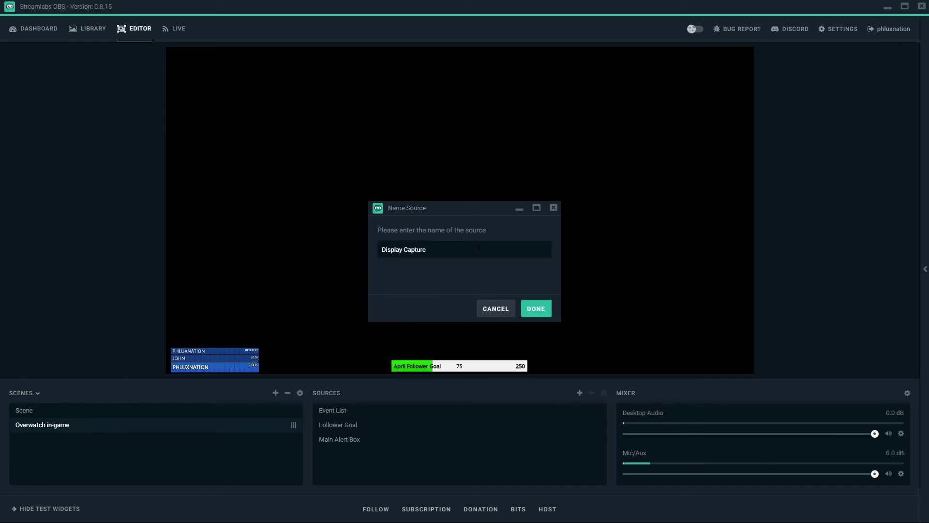
- Name the source 'My Screen' and set it to capture Display 0
left_click_drag(479, 247, 373, 247)
type("My Screen")
key("Return")
left_click(468, 200)
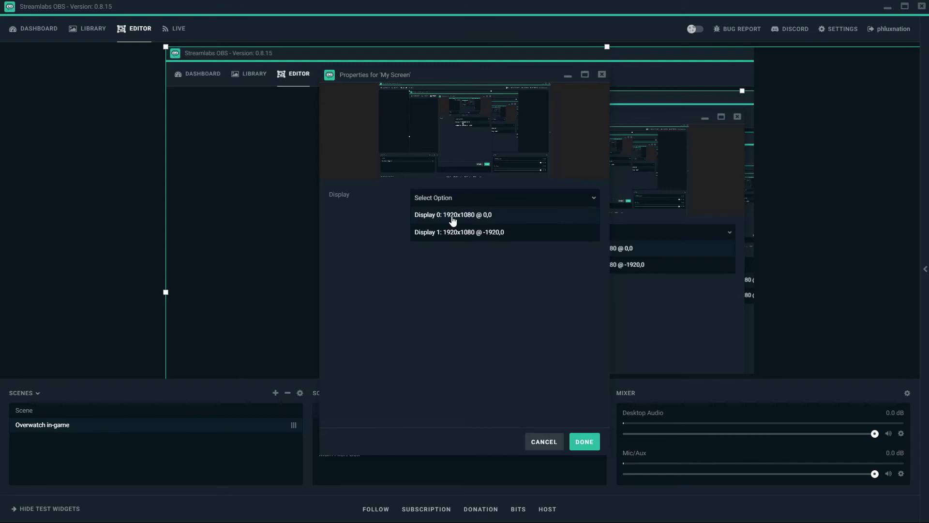
left_click(453, 216)
- Drag My Screen into the canvas and stretch its corner to fill it, nudging to align
left_click(584, 442)
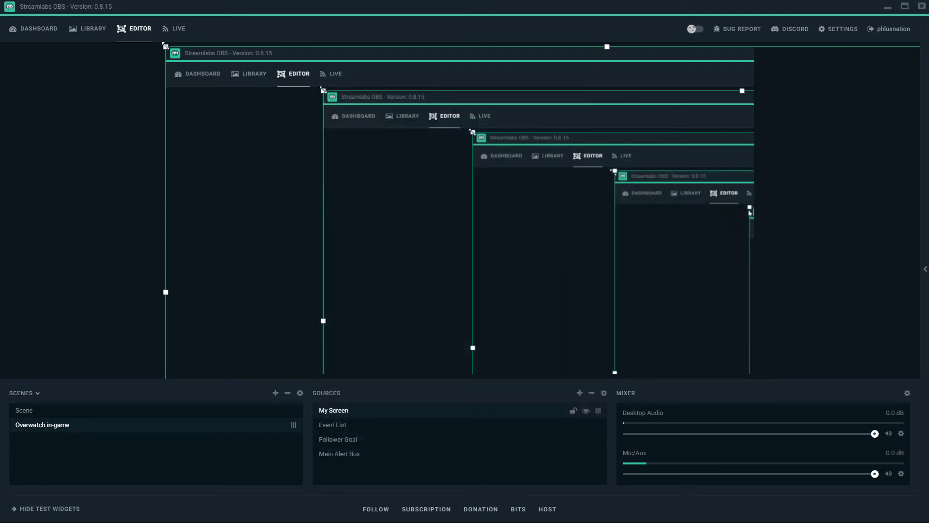
left_click_drag(750, 212, 270, 126)
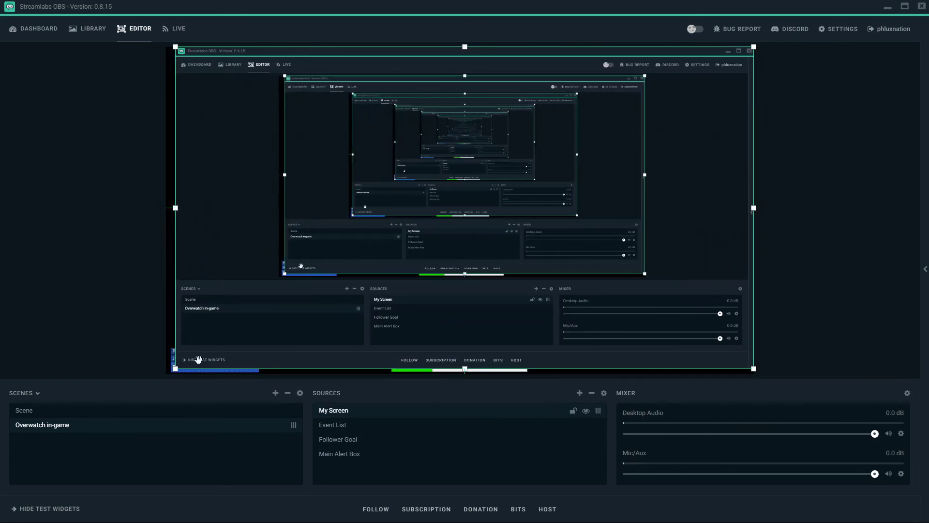
left_click_drag(176, 368, 167, 373)
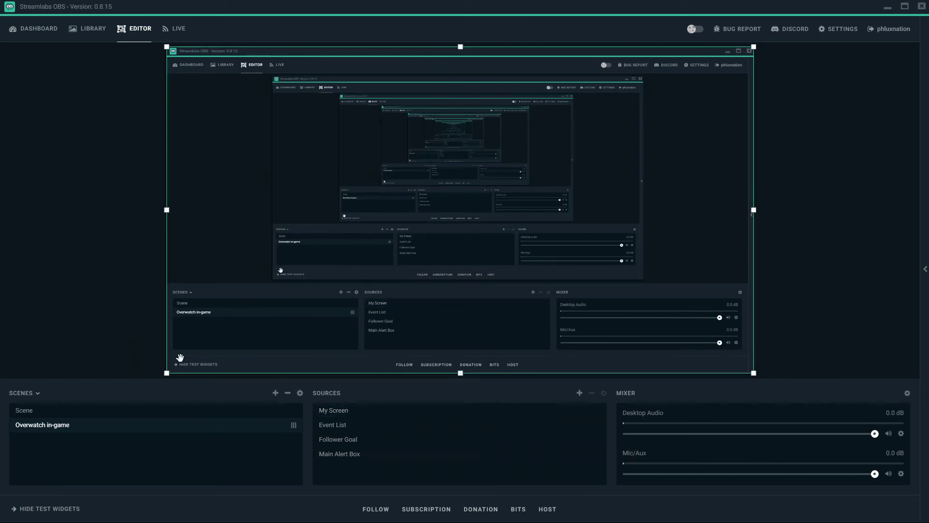
left_click(147, 353)
left_click(212, 338)
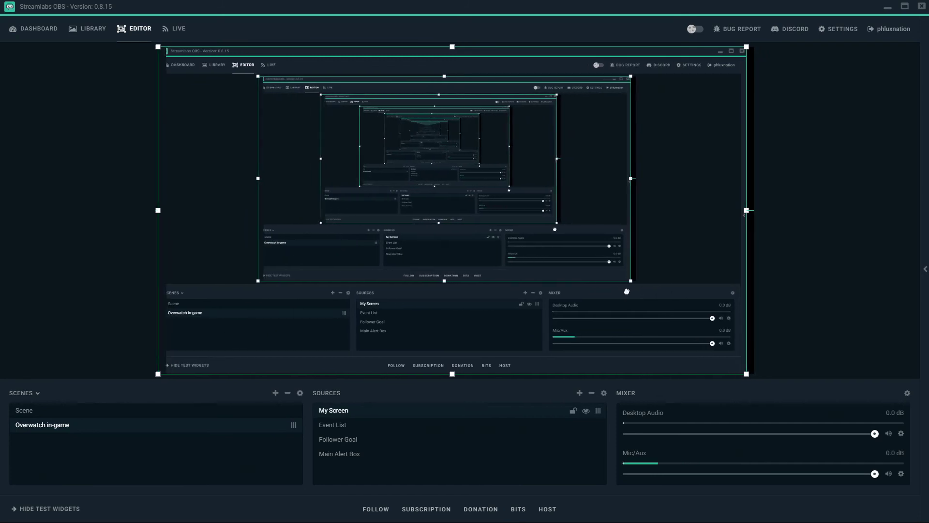
left_click(799, 194)
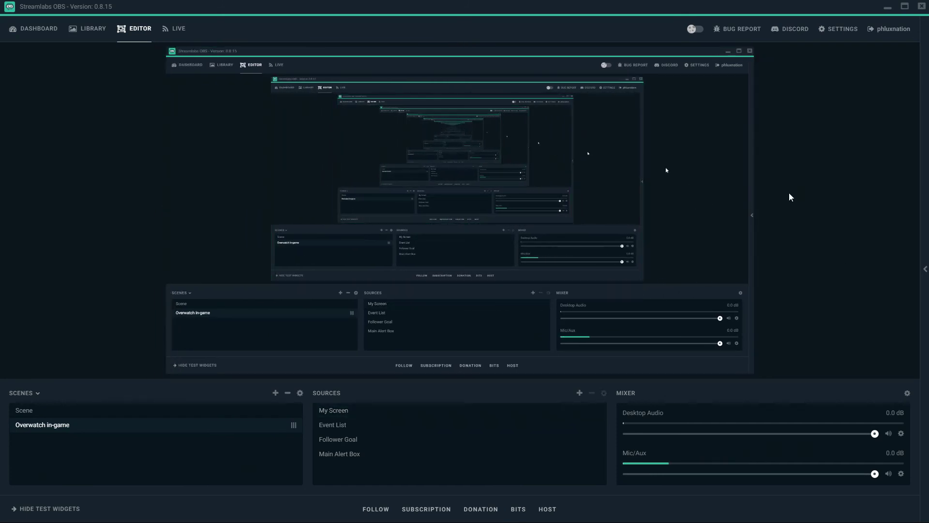
left_click(642, 227)
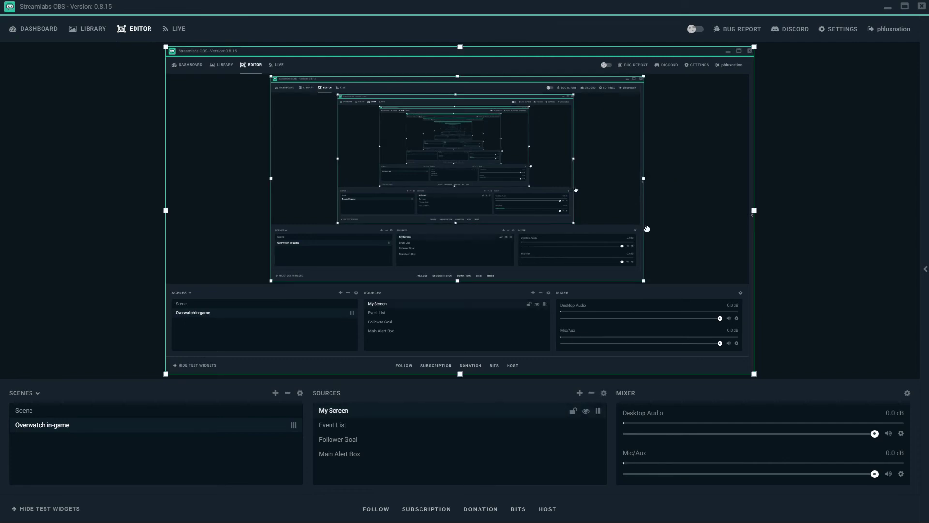
key("Left")
key("Left")
key("Left")
key("Left")
key("Left")
key("Left")
key("Left")
key("Left")
key("Left")
key("Left")
key("Left")
key("Left")
key("Left")
key("Left")
key("Left")
key("Left")
key("Left")
key("Left")
key("Left")
key("Left")
key("Right")
key("Right")
key("Right")
key("Right")
key("Right")
key("Right")
key("Right")
key("Right")
key("Right")
key("Right")
key("Right")
key("Right")
key("Right")
key("Right")
key("Right")
key("Right")
key("Right")
key("Right")
key("Right")
key("Right")
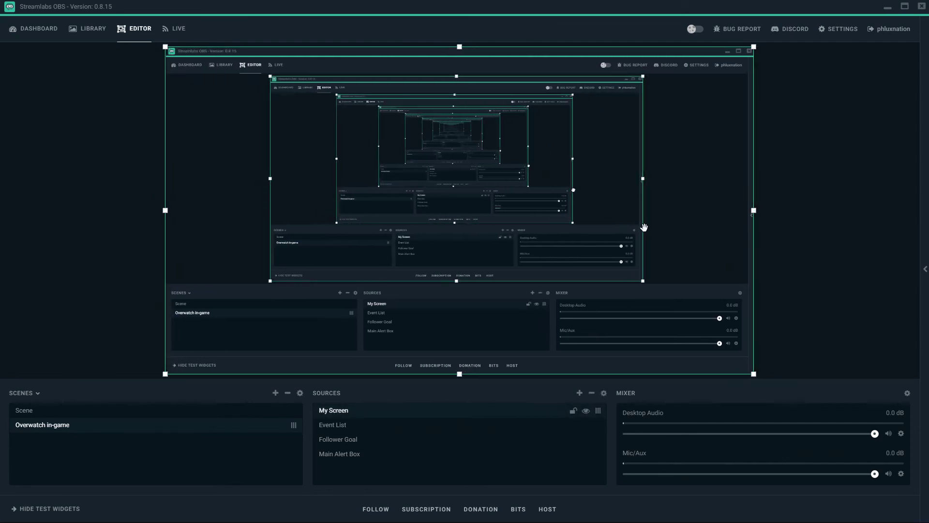
left_click(828, 234)
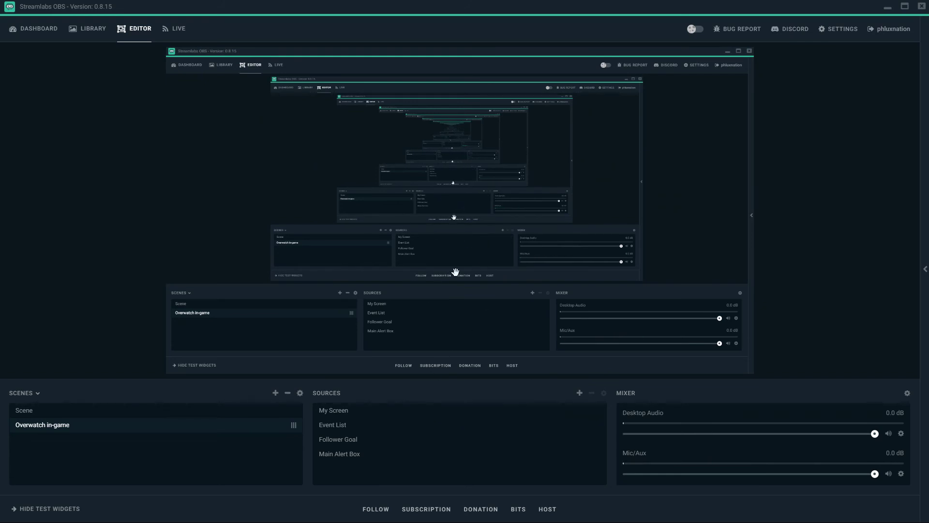
- Move My Screen to the bottom of the source list and place Follower Goal below Event List
left_click(451, 355)
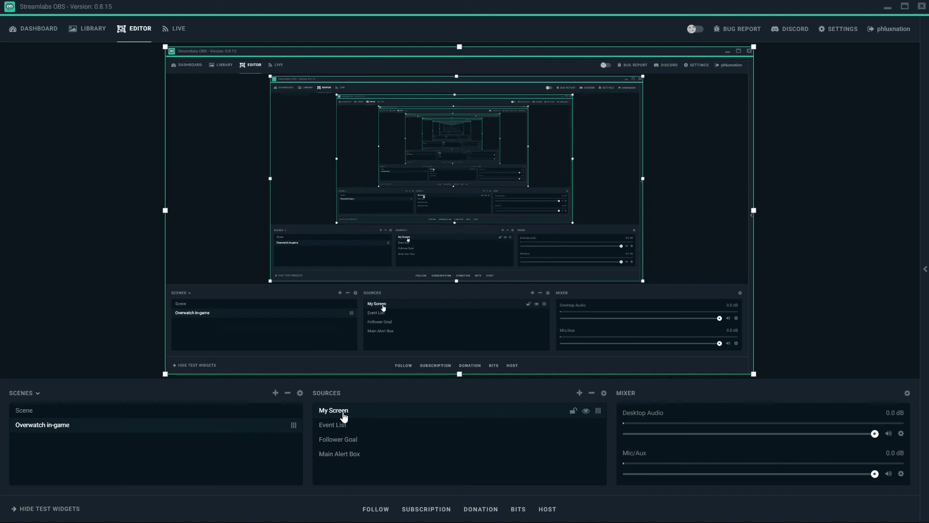
left_click_drag(366, 414, 371, 460)
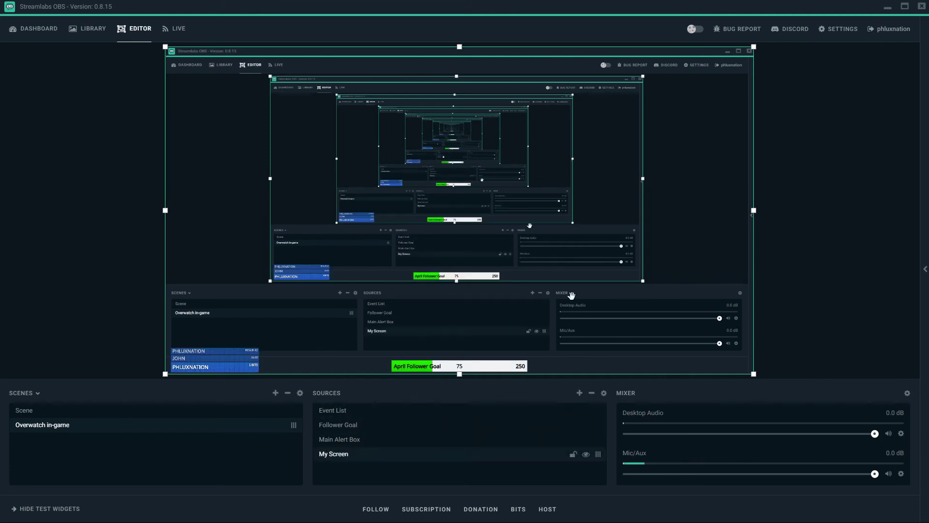
left_click(371, 429)
mouse_move(374, 435)
left_mouse_down()
mouse_move(375, 409)
mouse_move(374, 431)
left_mouse_up()
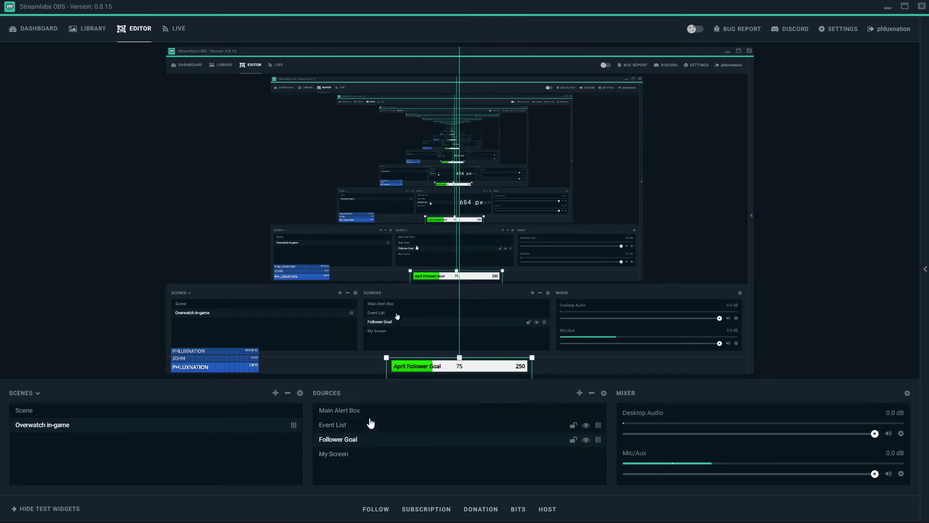
left_click(373, 411)
left_click(372, 426)
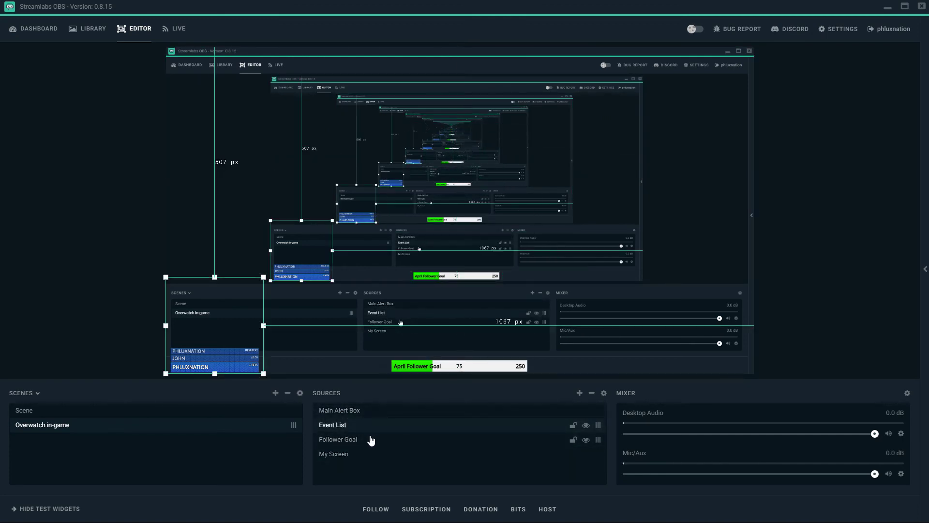
left_click(399, 440)
left_click(396, 453)
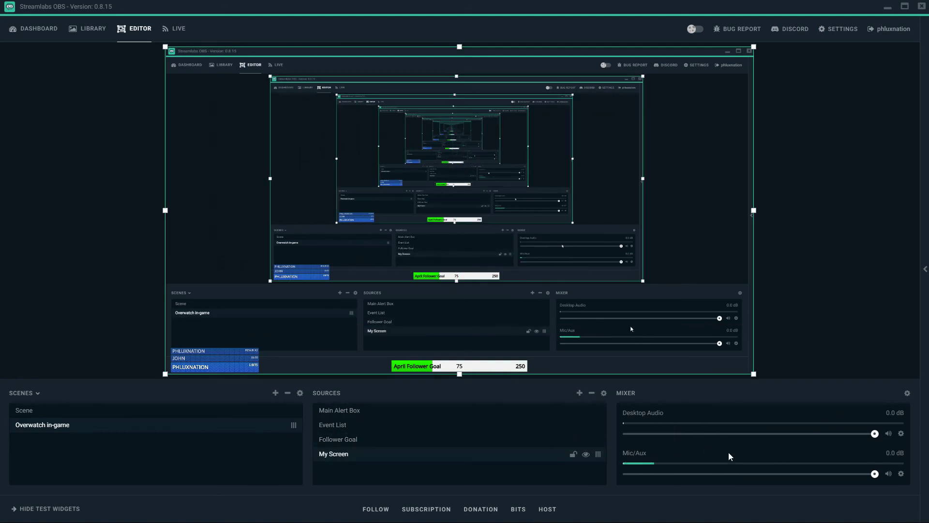
- Start adding an Audio Input Capture source, then cancel it
left_click(579, 393)
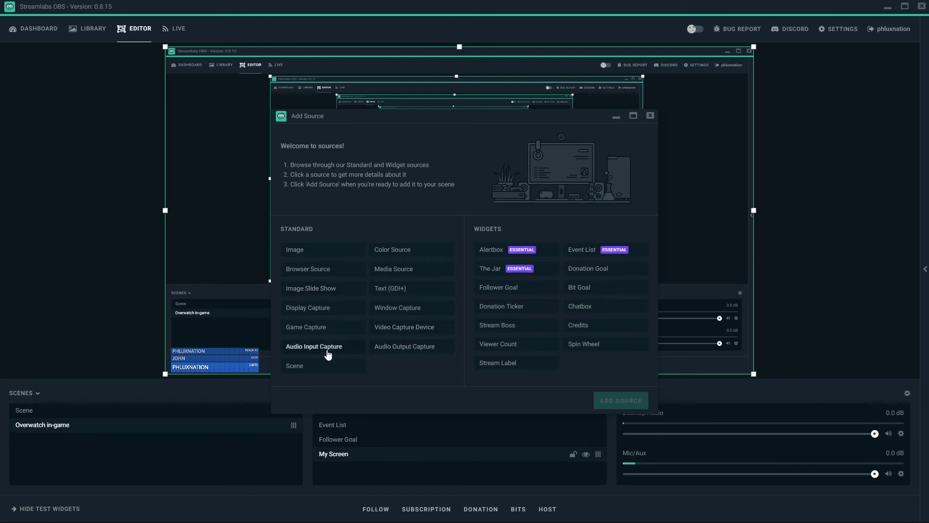
left_click(293, 355)
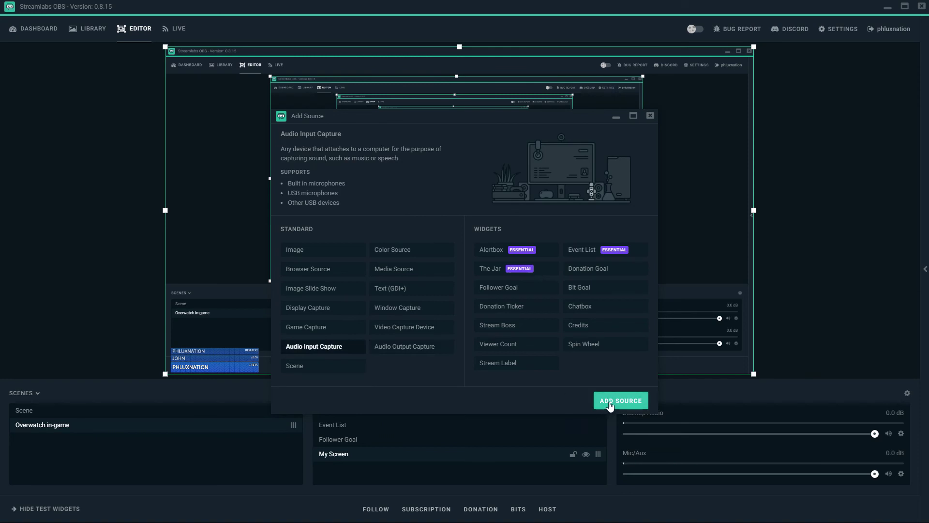
left_click(610, 405)
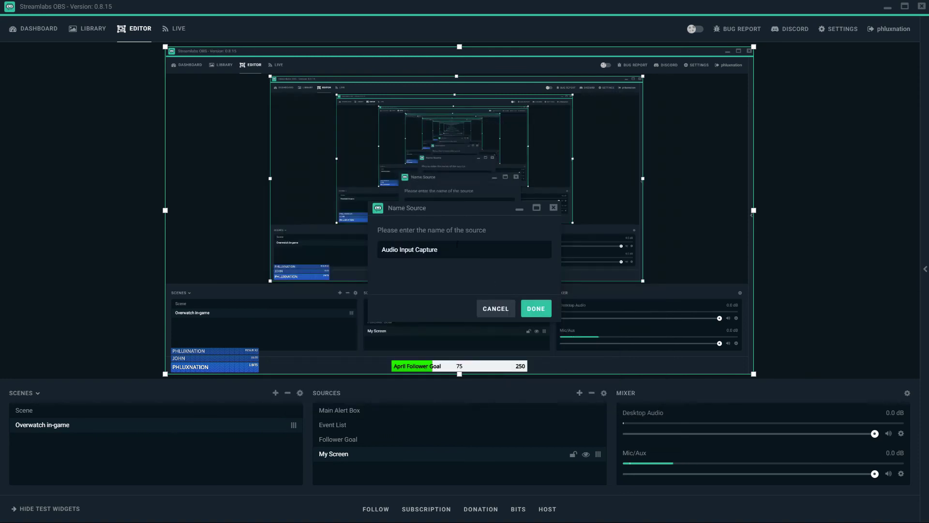
left_click(502, 312)
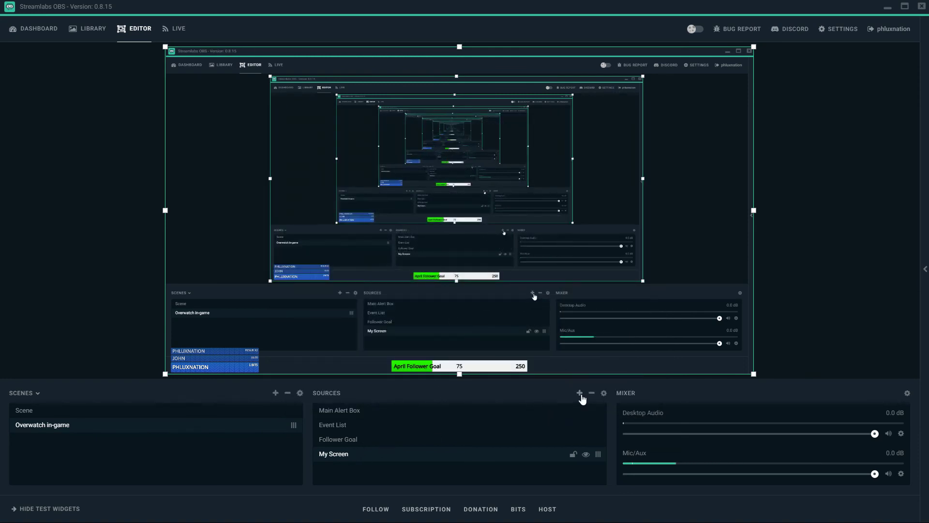
- Add an Audio Output Capture source named 'My Sound' using the Default device
left_click(579, 392)
left_click(386, 346)
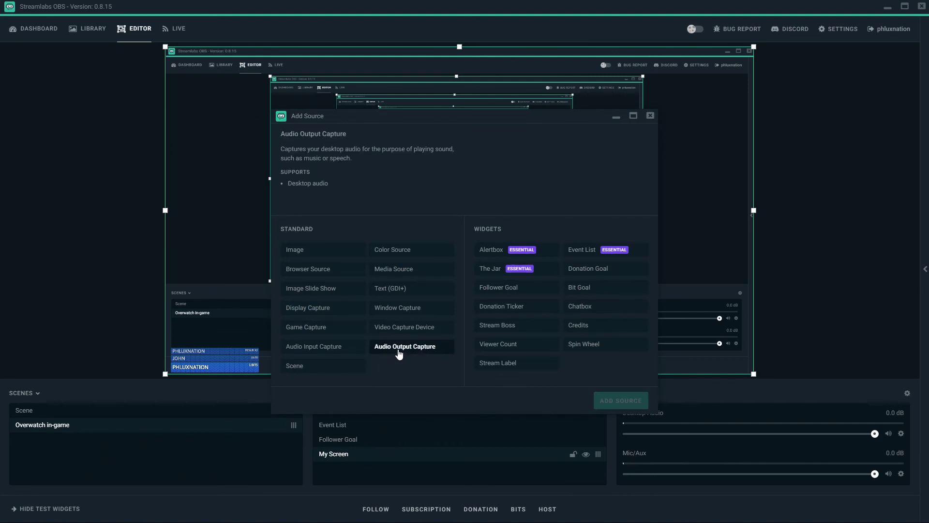
left_click(620, 401)
left_click_drag(460, 255, 353, 251)
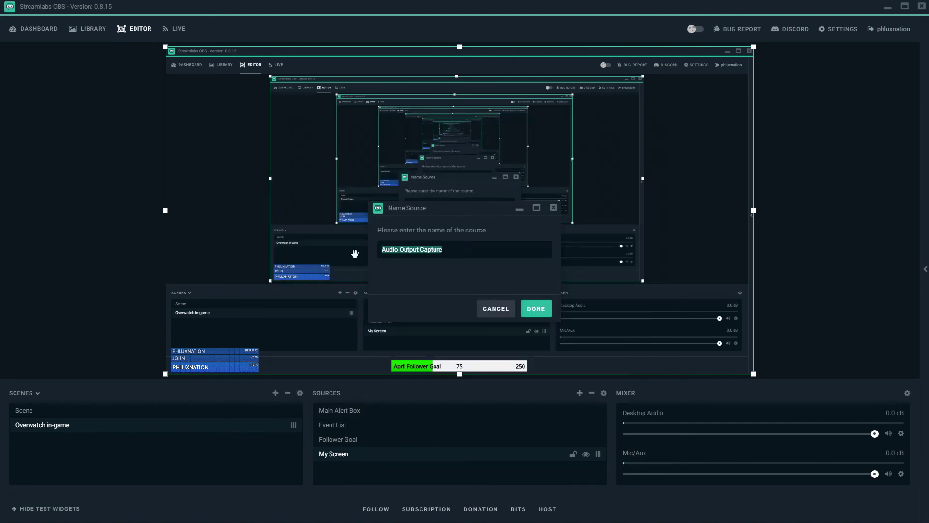
type("My Sound")
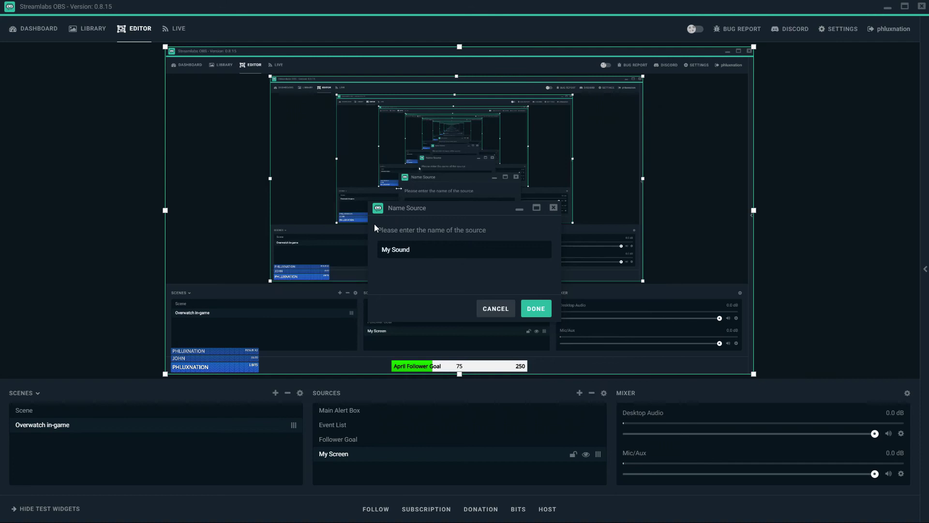
left_click(529, 317)
left_click(459, 204)
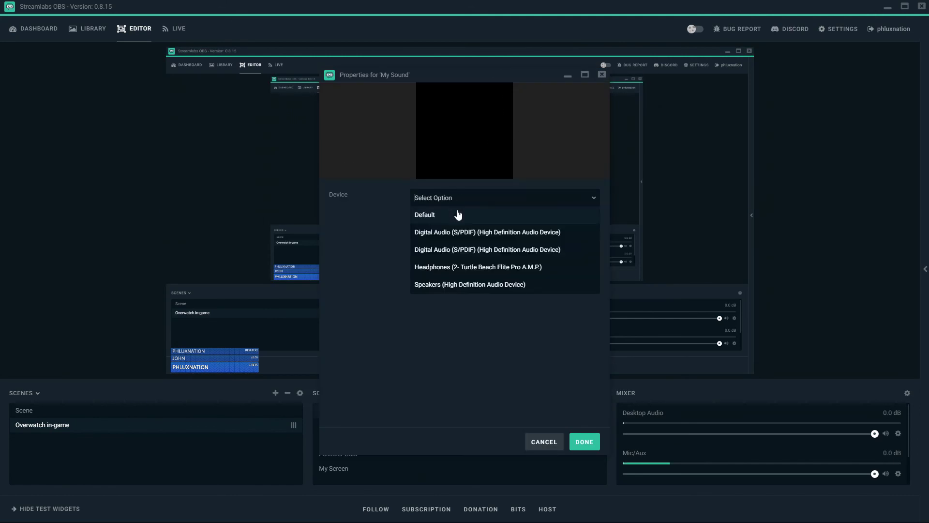
left_click(477, 203)
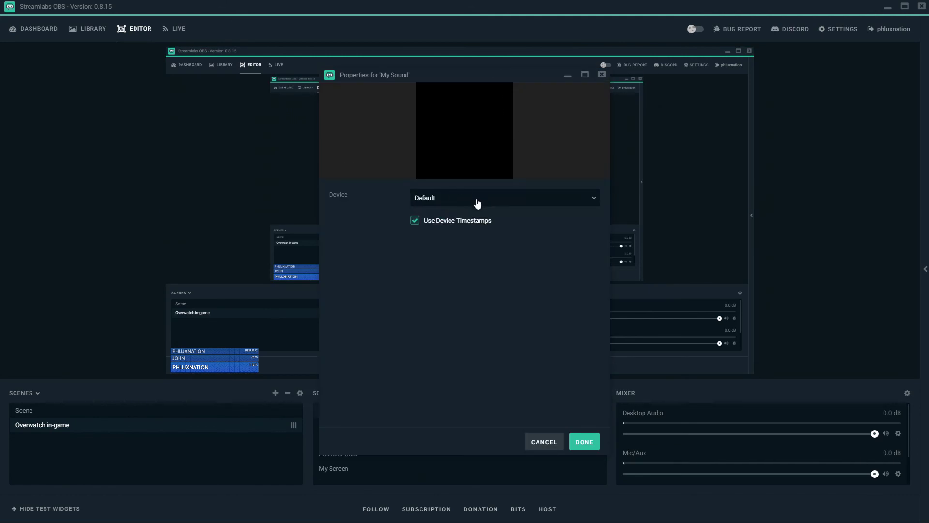
left_click(581, 441)
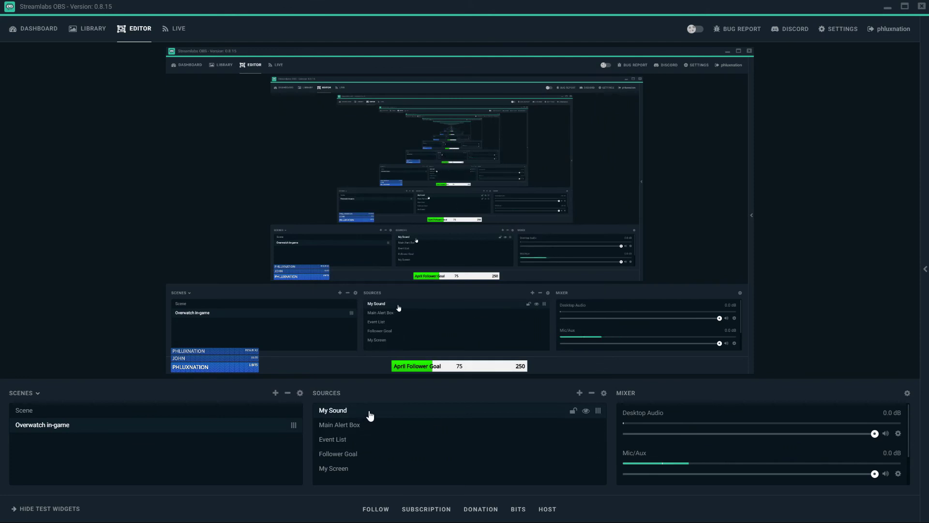
- Move My Sound below Follower Goal and set Desktop Audio Device 1 to Default in Audio settings
left_click_drag(370, 415, 365, 454)
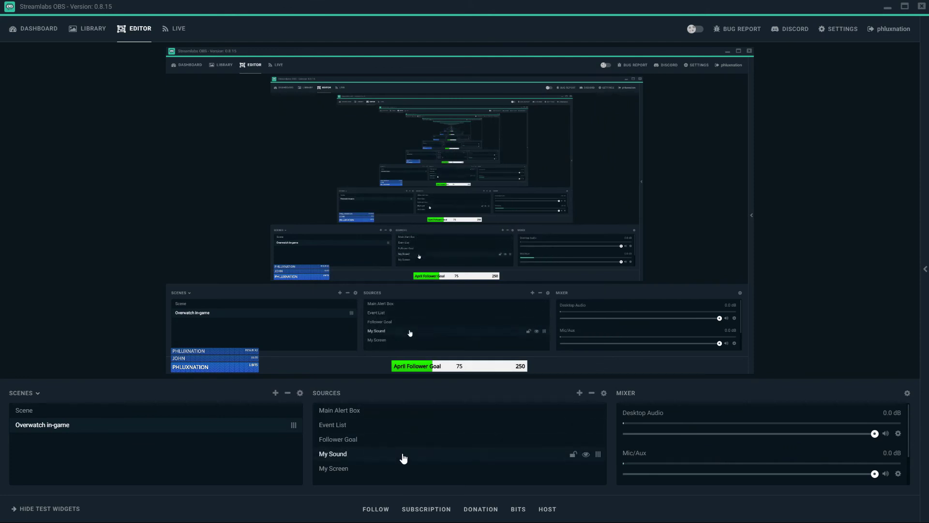
left_click(840, 30)
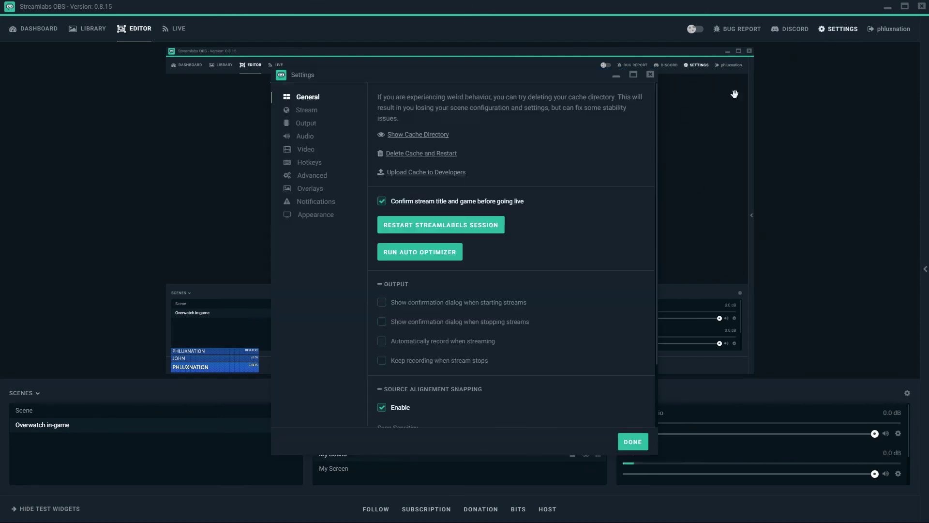
left_click(319, 140)
left_click(425, 119)
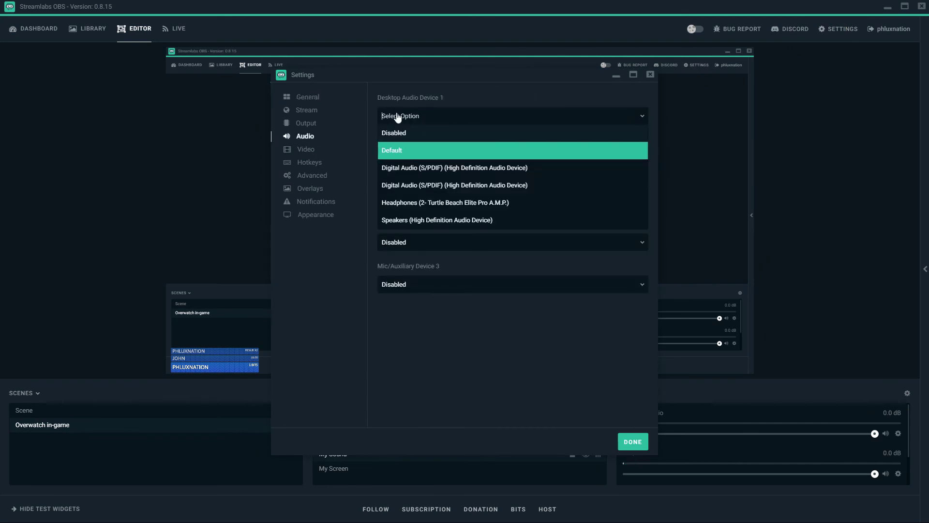
left_click(413, 152)
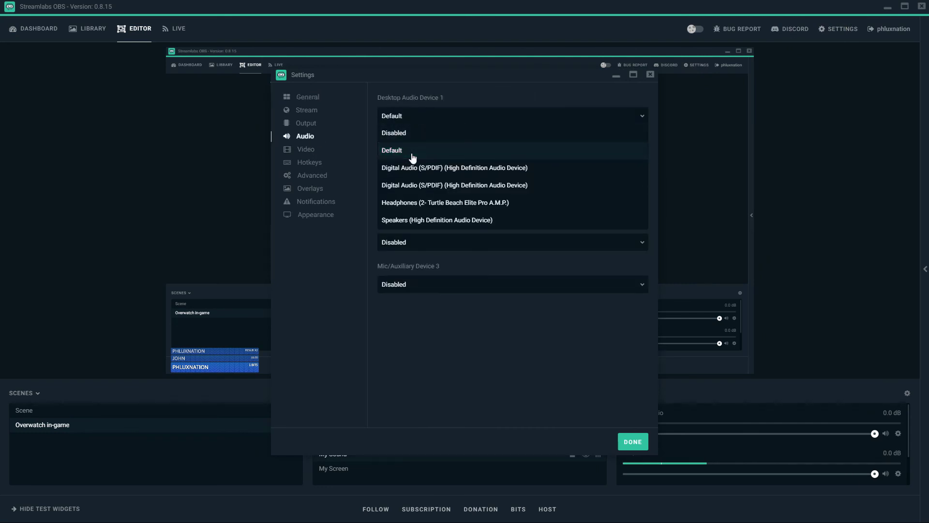
left_click(634, 443)
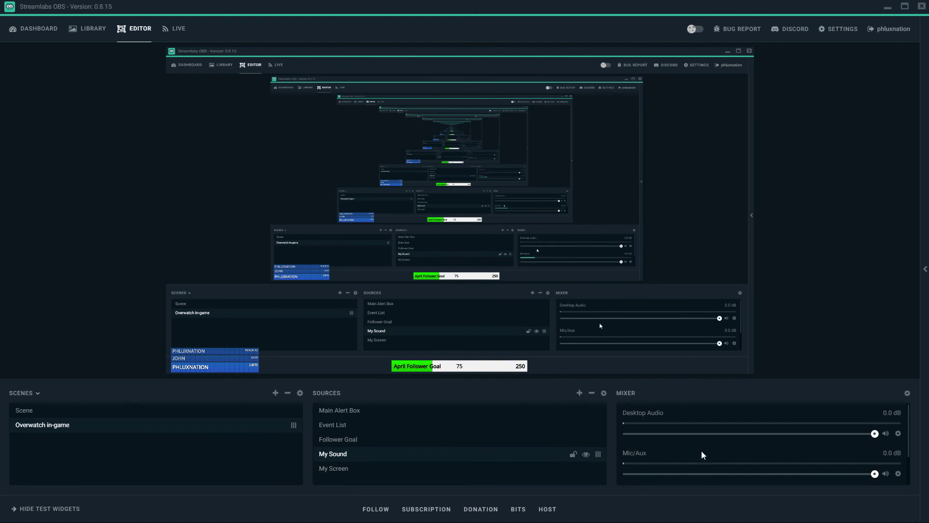
- Scroll through the mixer's audio sources, then view and dismiss the Add Source list
scroll(717, 461, "down", 1)
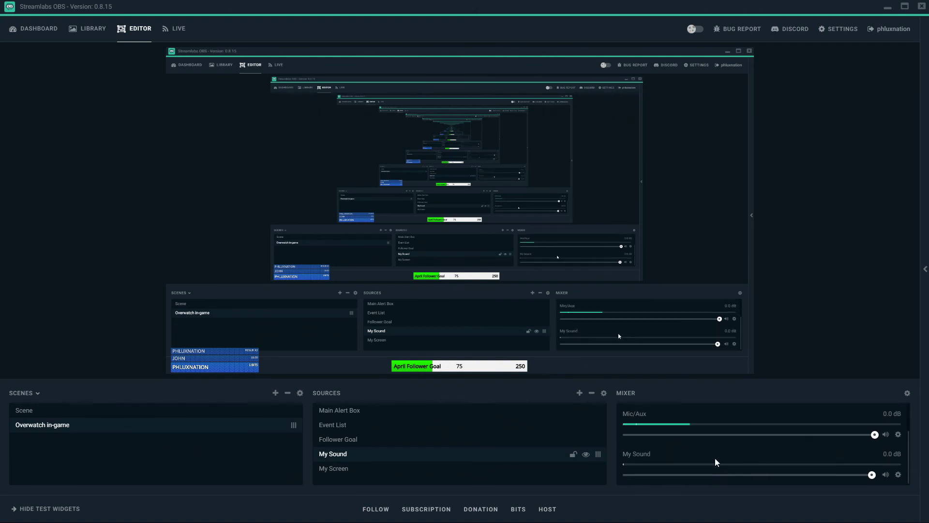
scroll(706, 464, "up", 1)
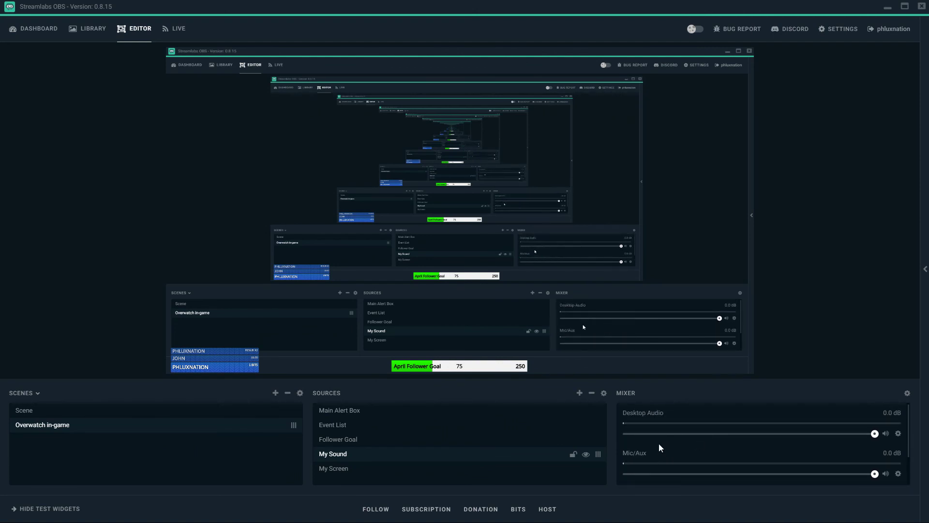
scroll(651, 455, "down", 1)
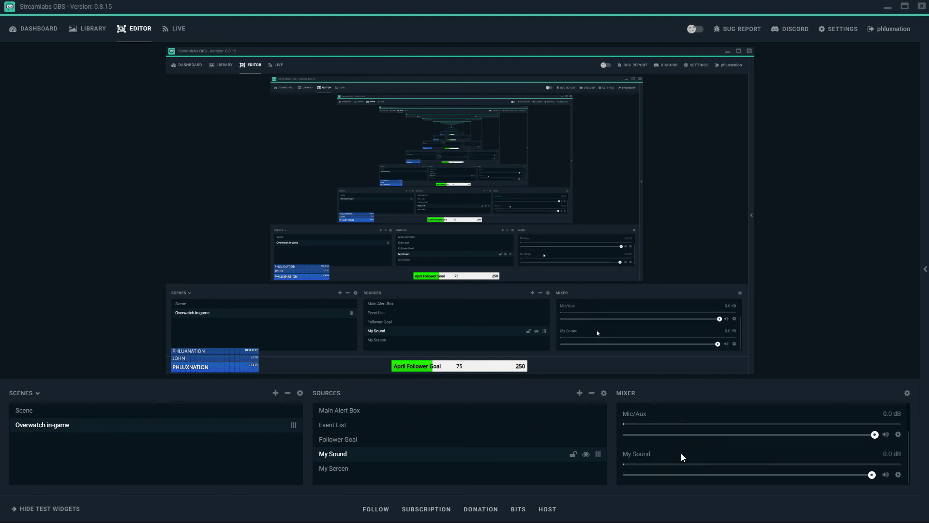
scroll(681, 454, "up", 1)
scroll(681, 454, "down", 1)
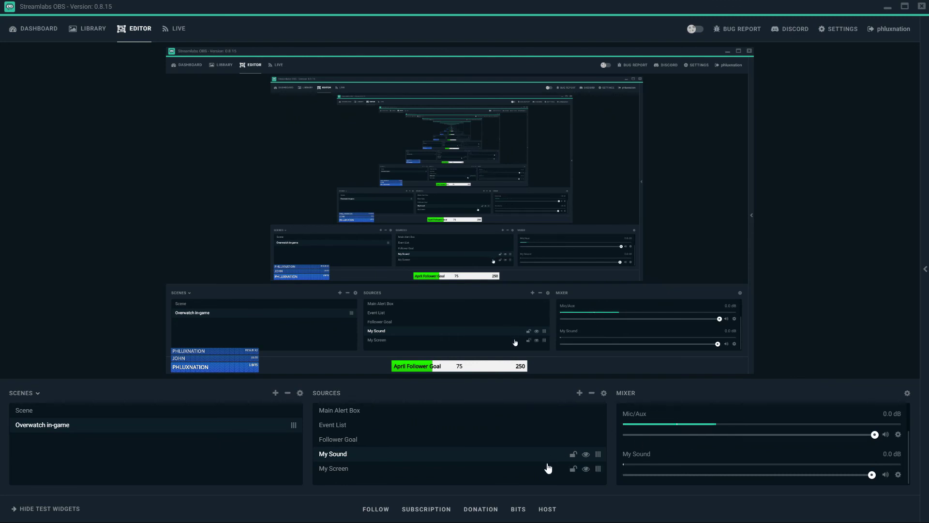
left_click(579, 393)
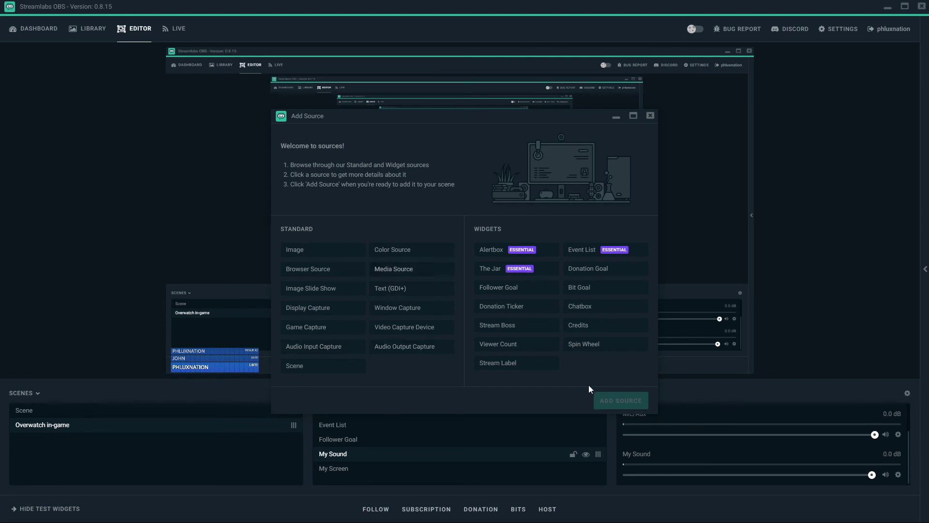
left_click(650, 116)
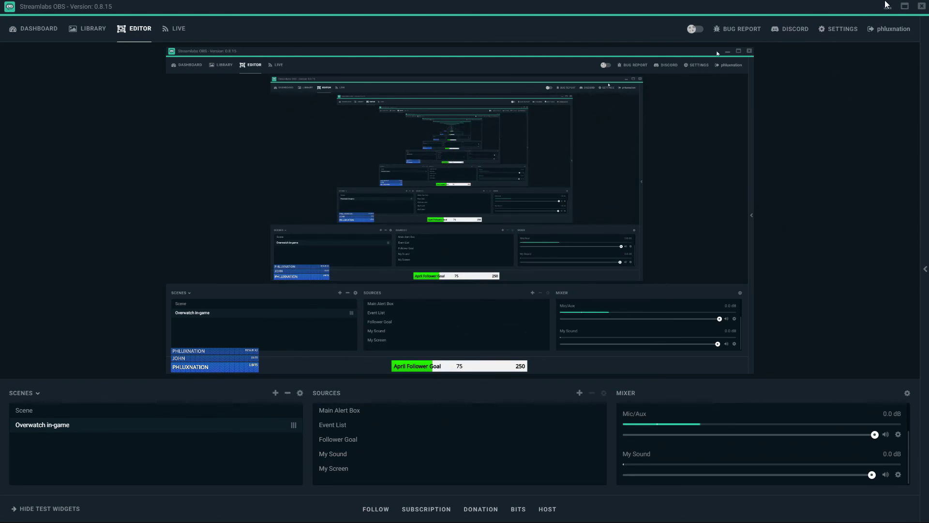
- Restore the Streamlabs OBS window to a smaller size and reposition it on screen
left_click(904, 7)
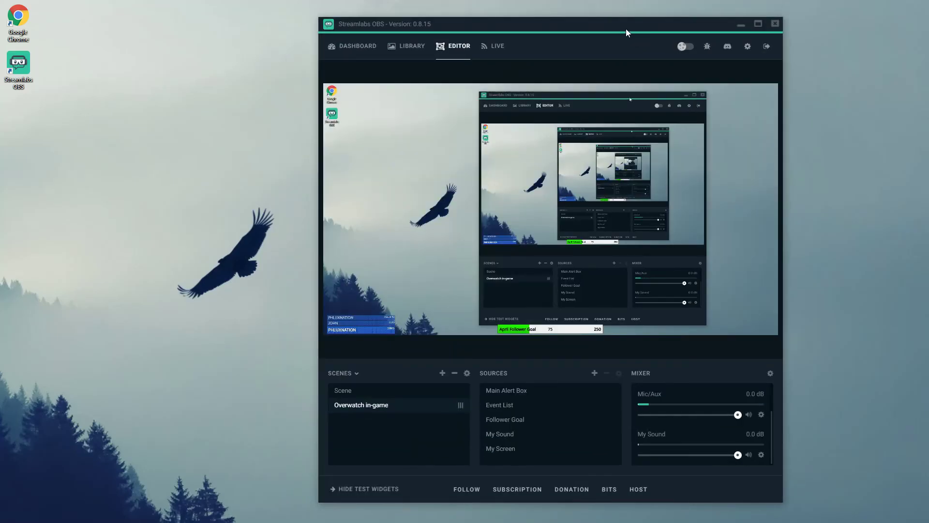
left_click_drag(626, 28, 726, 14)
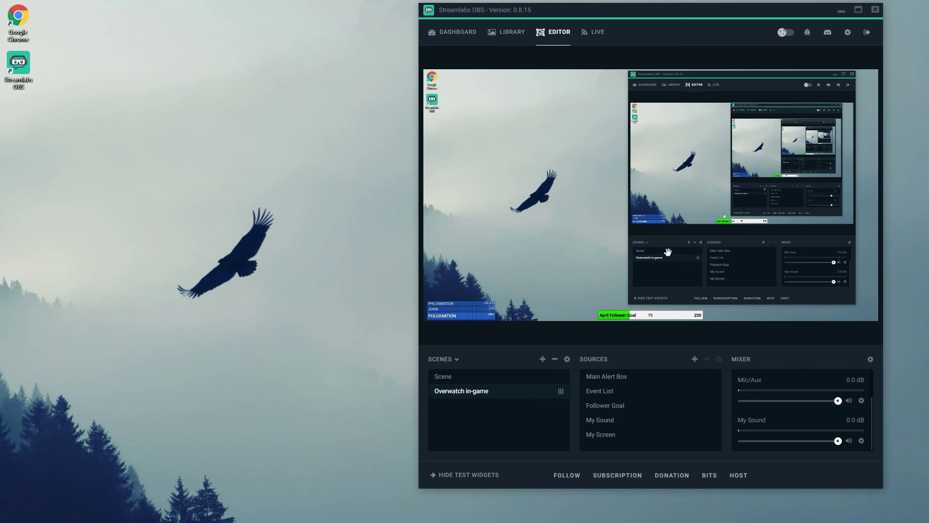
left_click(856, 13)
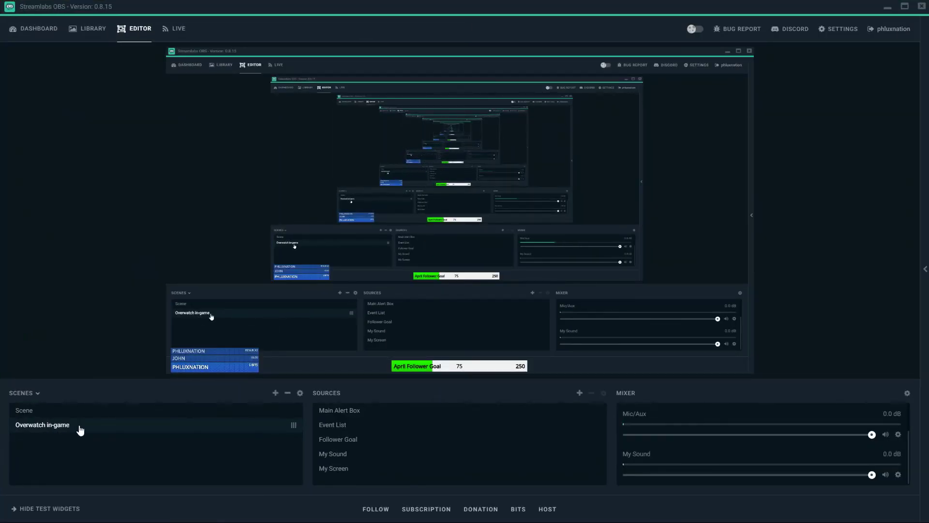
left_click(904, 7)
left_click_drag(673, 14, 626, 21)
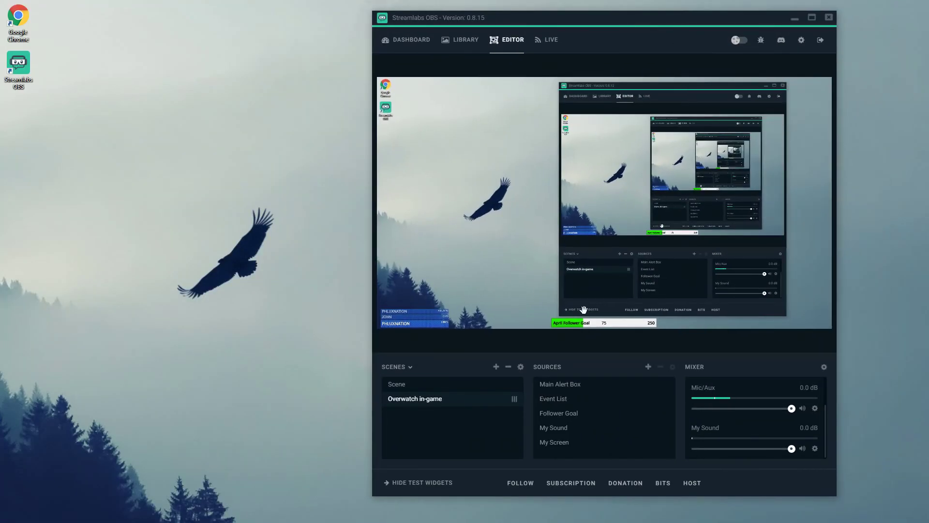
- Drag the April Follower Goal bar to the preview's upper-left and nudge My Screen upward
left_click_drag(588, 323, 441, 198)
left_click(515, 252)
left_click_drag(421, 321, 446, 212)
left_click(438, 320)
- Duplicate the Overwatch in-game scene as 'Overwatch out-game' and switch between the two
right_click(416, 406)
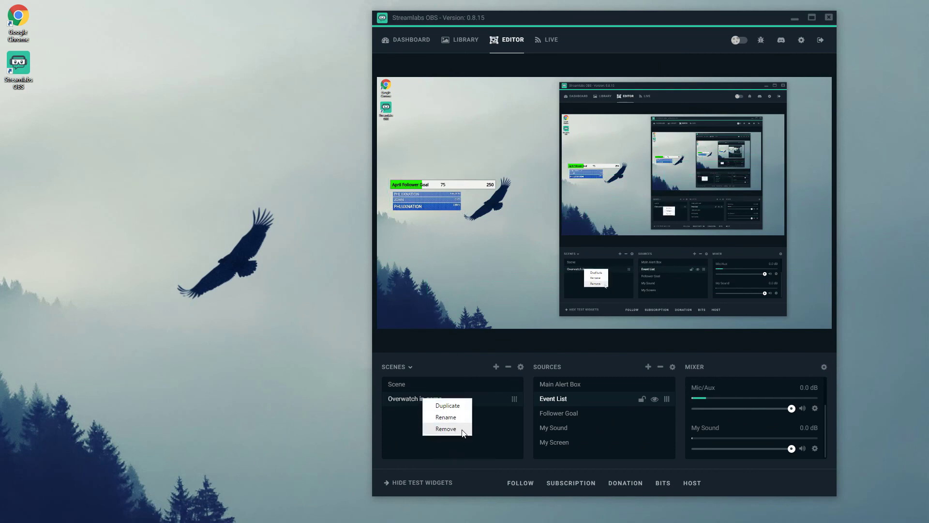
left_click(448, 404)
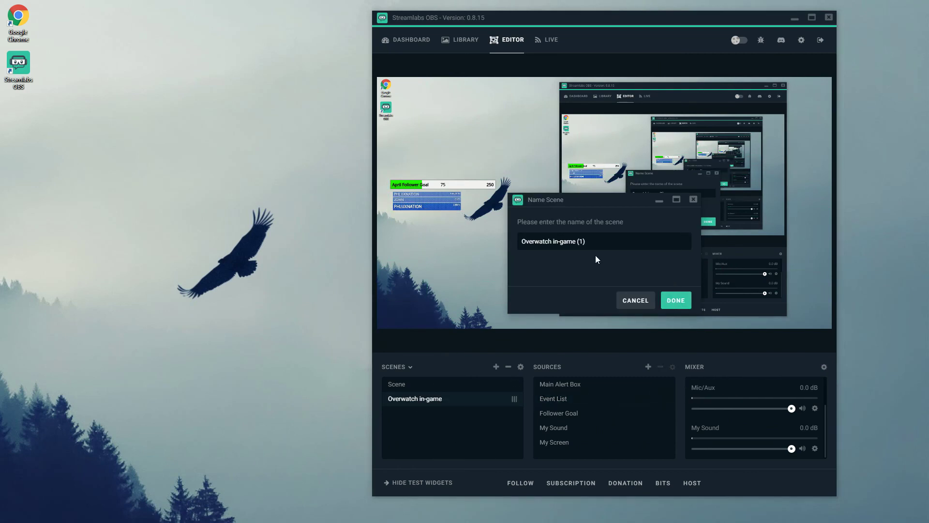
type("out-game")
key("Return")
left_click(451, 398)
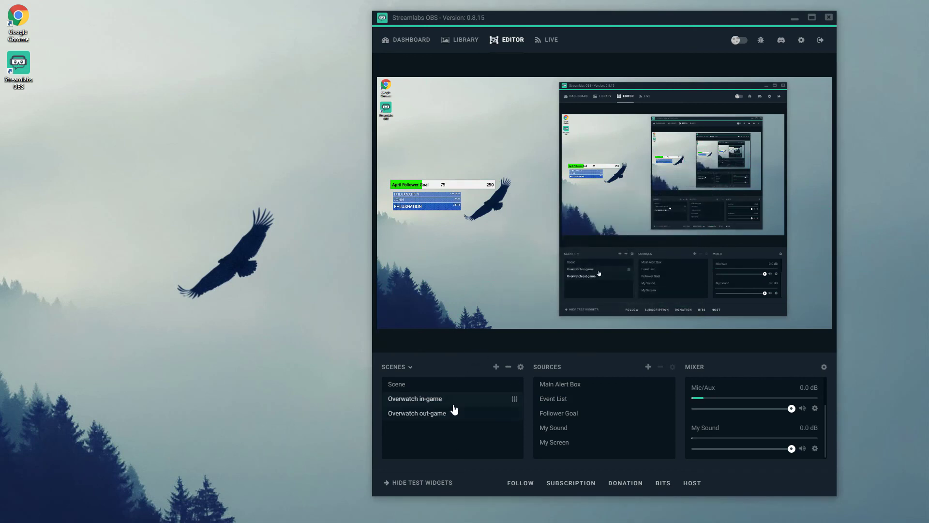
left_click(454, 411)
- Move the event list to the bottom-left and the follower goal to the bottom centre
left_click_drag(436, 216, 435, 313)
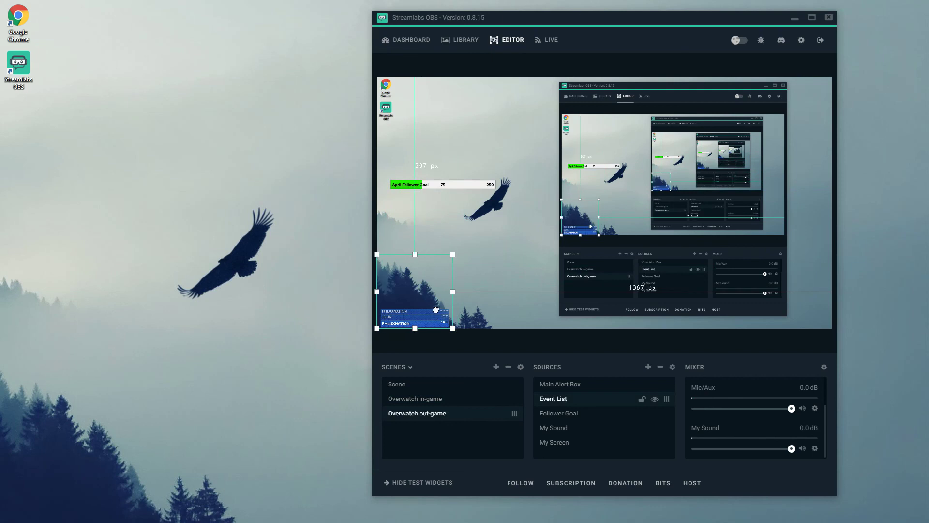
left_click_drag(493, 193, 644, 313)
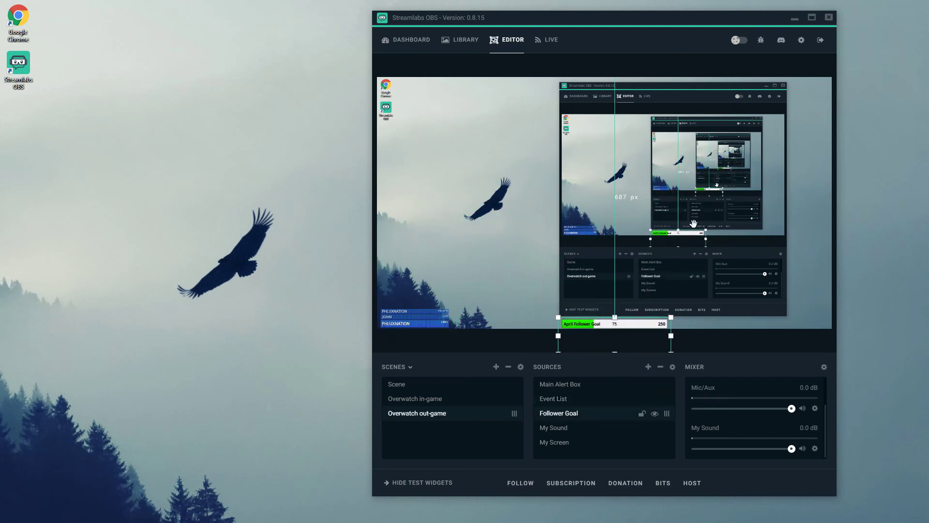
left_click(605, 305)
- Toggle repeatedly between the in-game and out-game scenes to compare their layouts
left_click(449, 401)
left_click(452, 412)
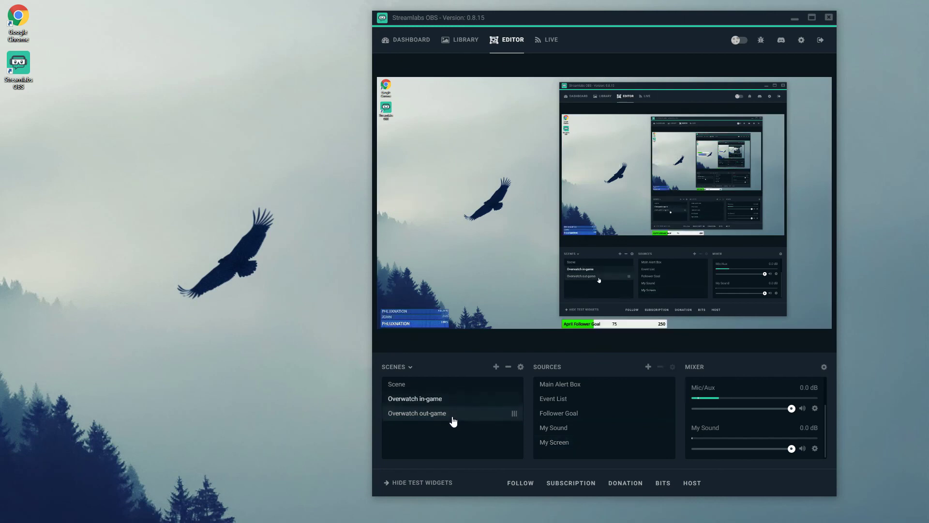
left_click(450, 399)
left_click(453, 412)
left_click(450, 399)
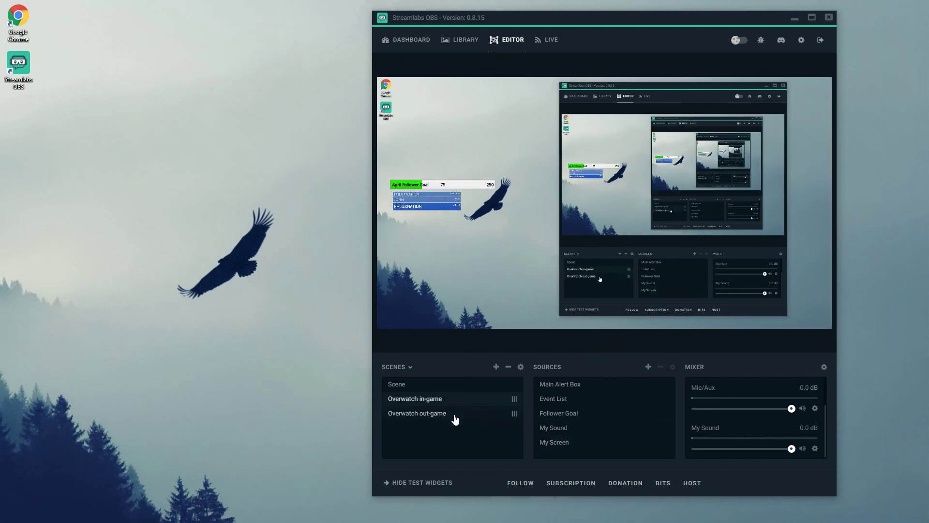
left_click(453, 411)
left_click(452, 399)
left_click(454, 413)
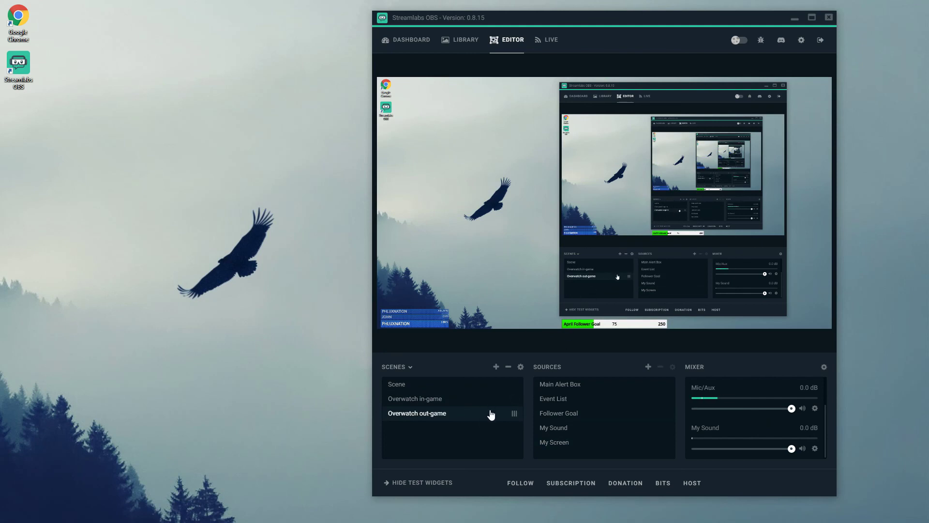
left_click(461, 401)
left_click(460, 412)
left_click(460, 401)
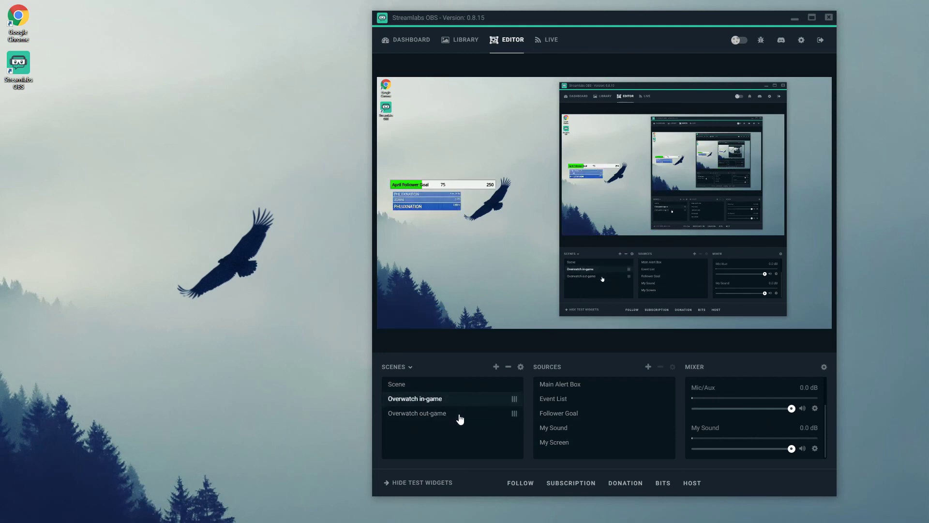
left_click(460, 415)
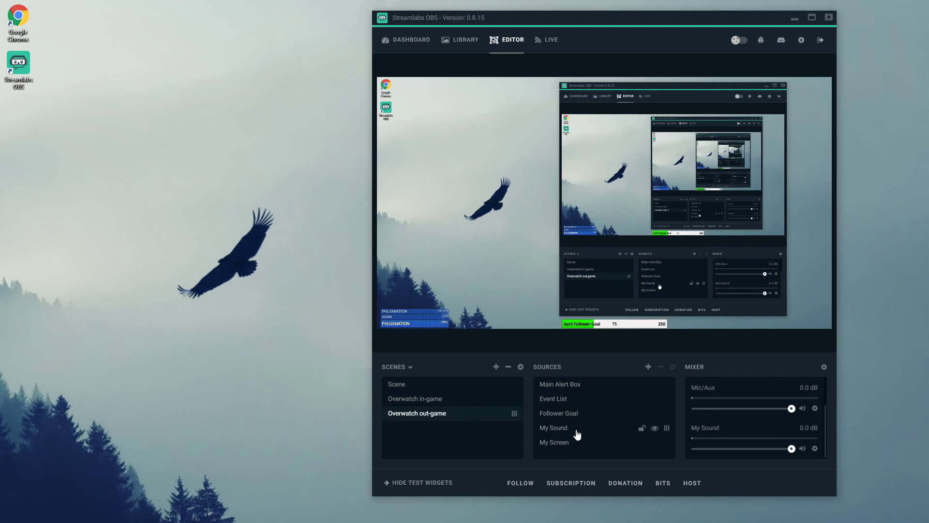